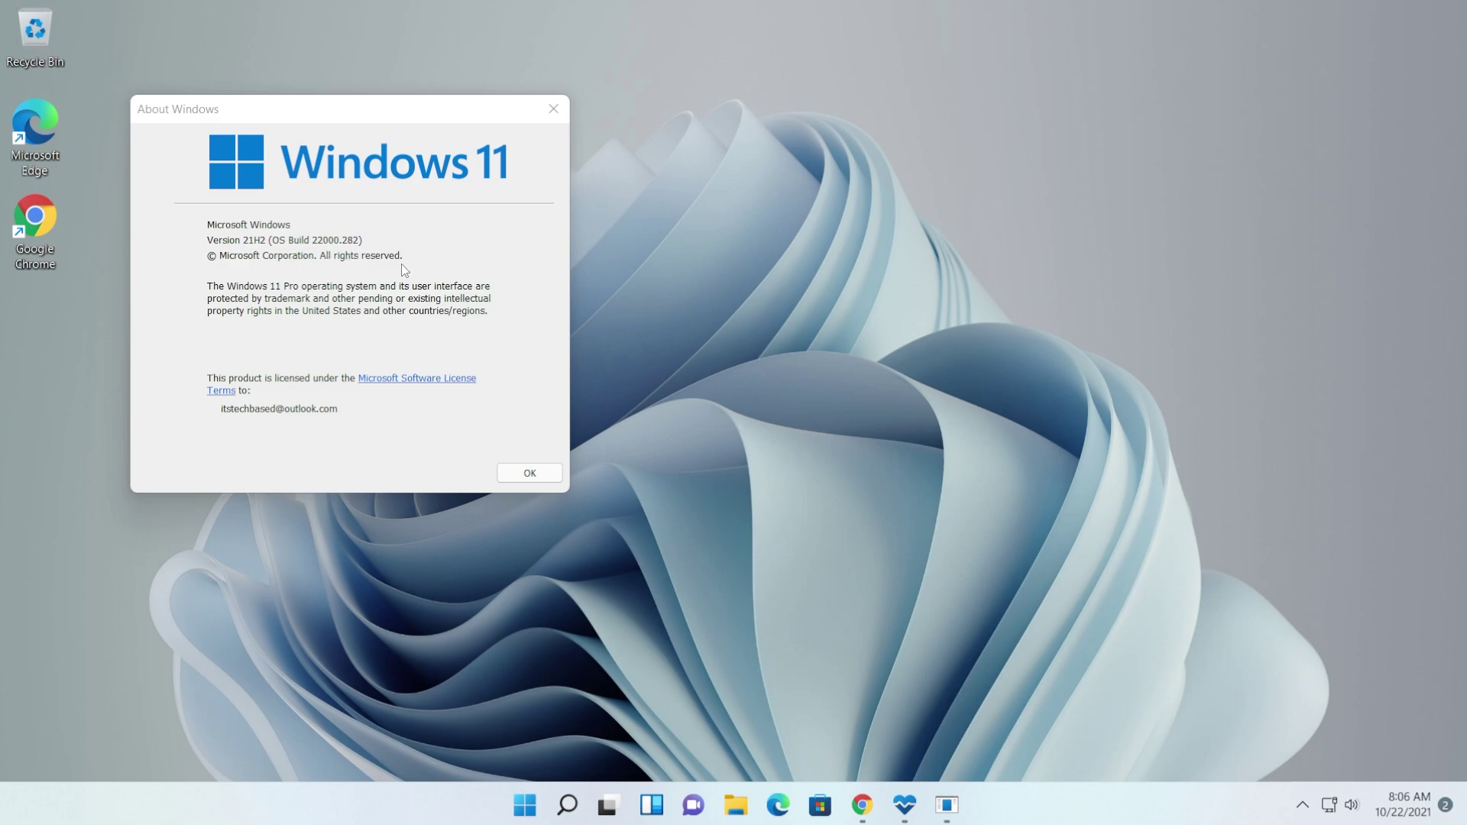
# Run the Windows 11 requirements check in PC Health Check, review all results, and clear the open windows off the desktop.
pyautogui.click(912, 808)
pyautogui.click(611, 319)
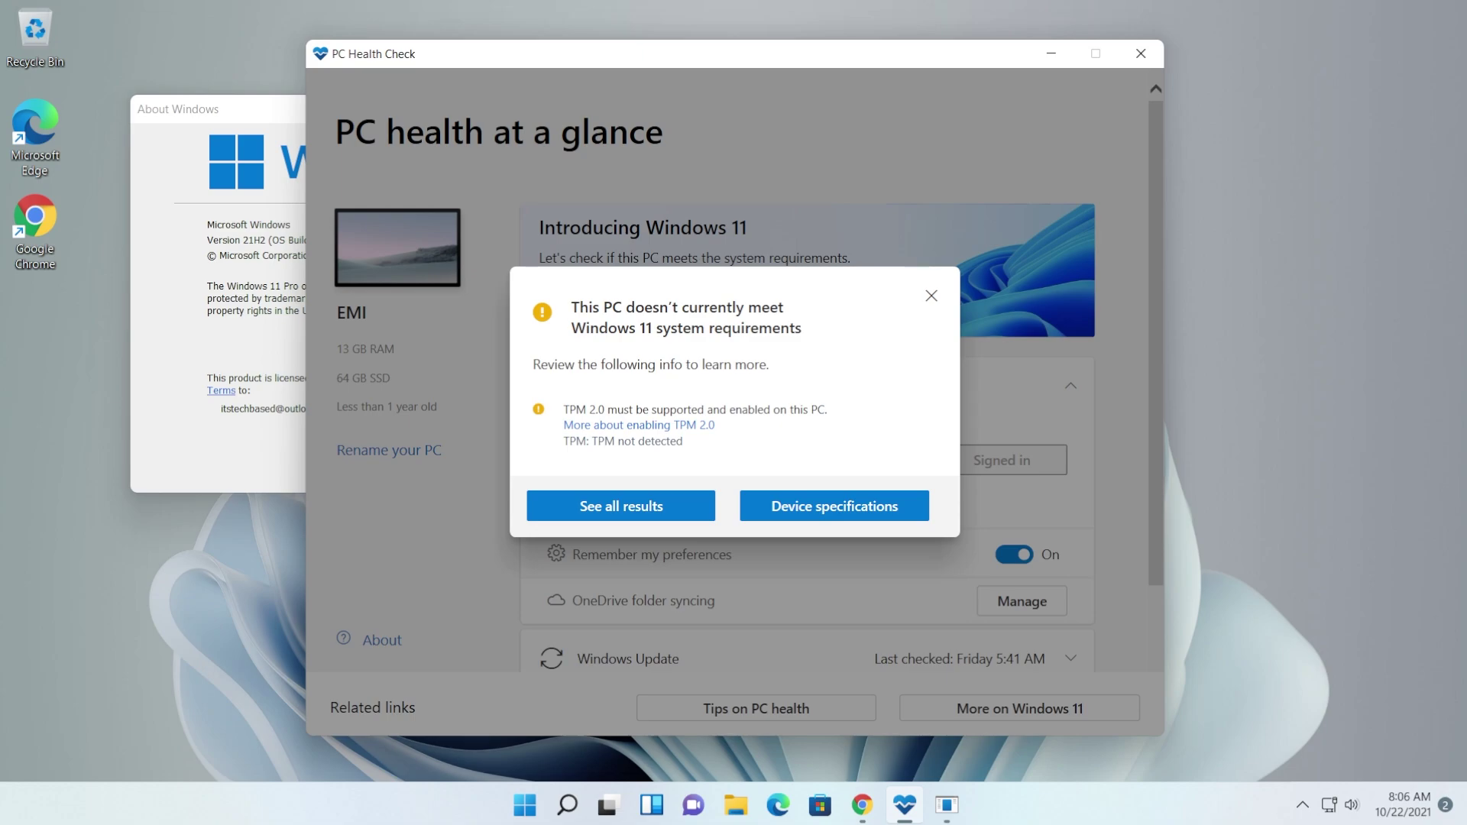
pyautogui.click(620, 506)
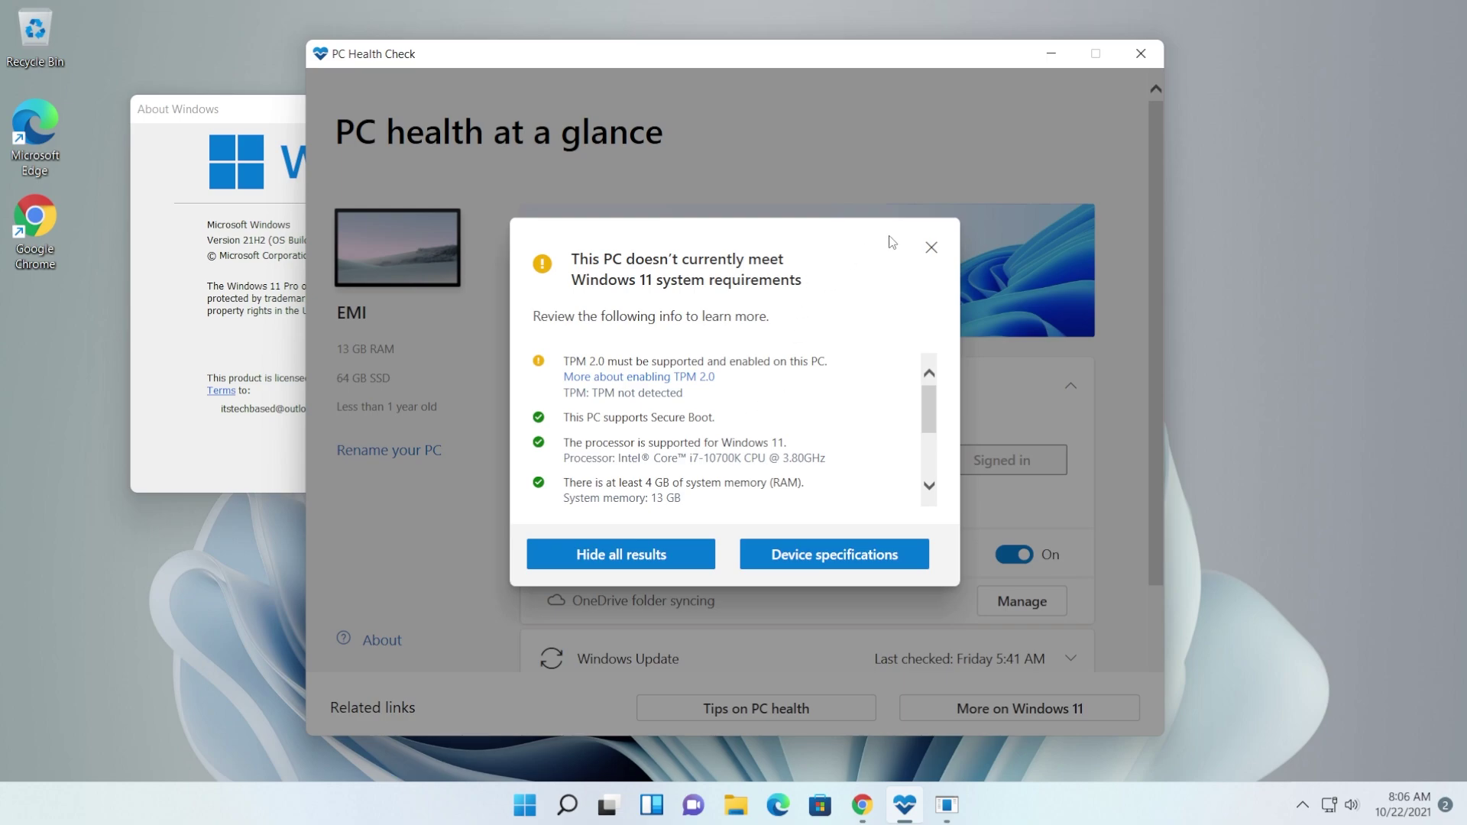
pyautogui.click(930, 247)
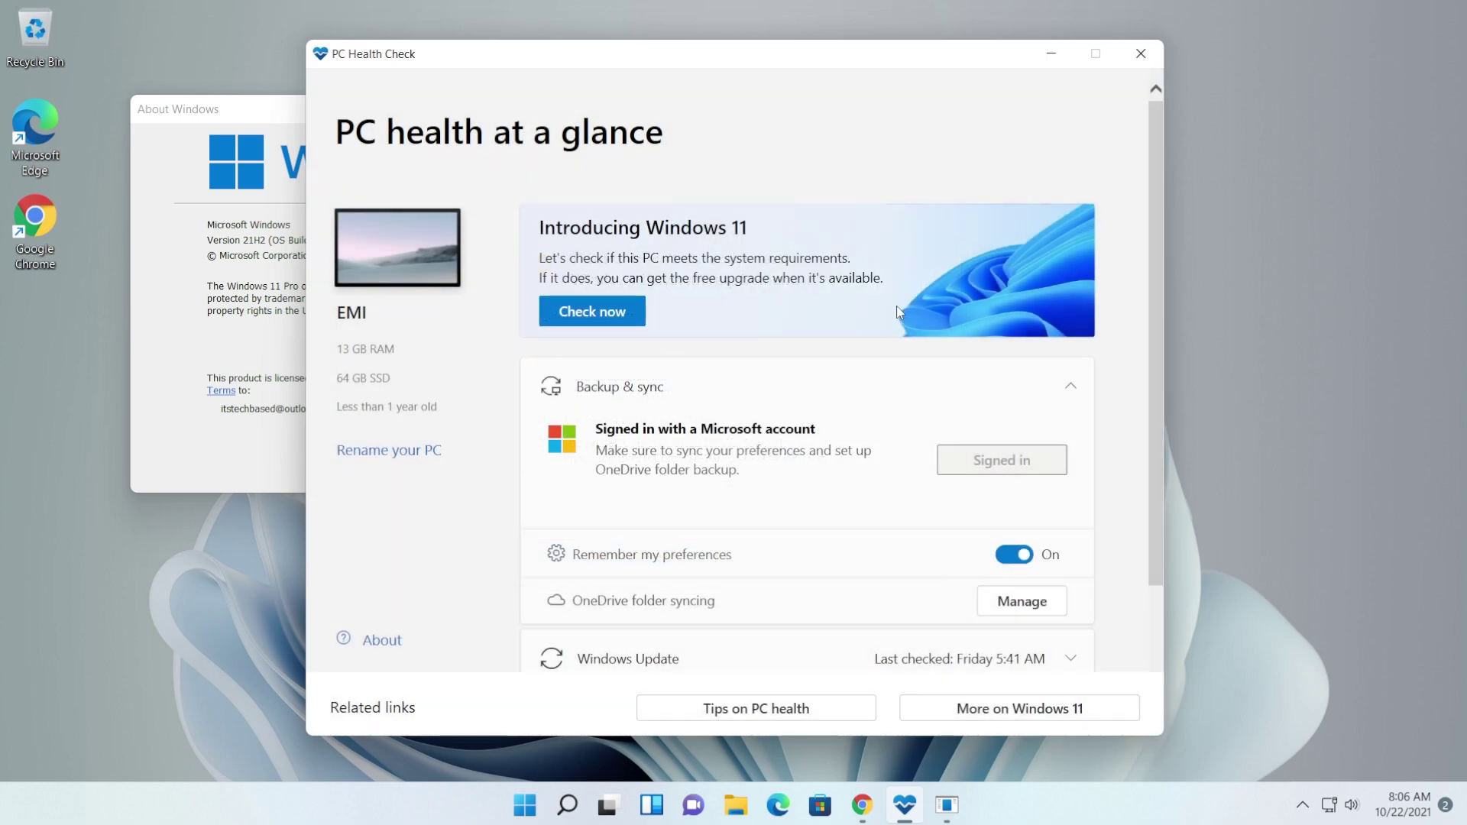
pyautogui.click(1051, 54)
pyautogui.press('Return')
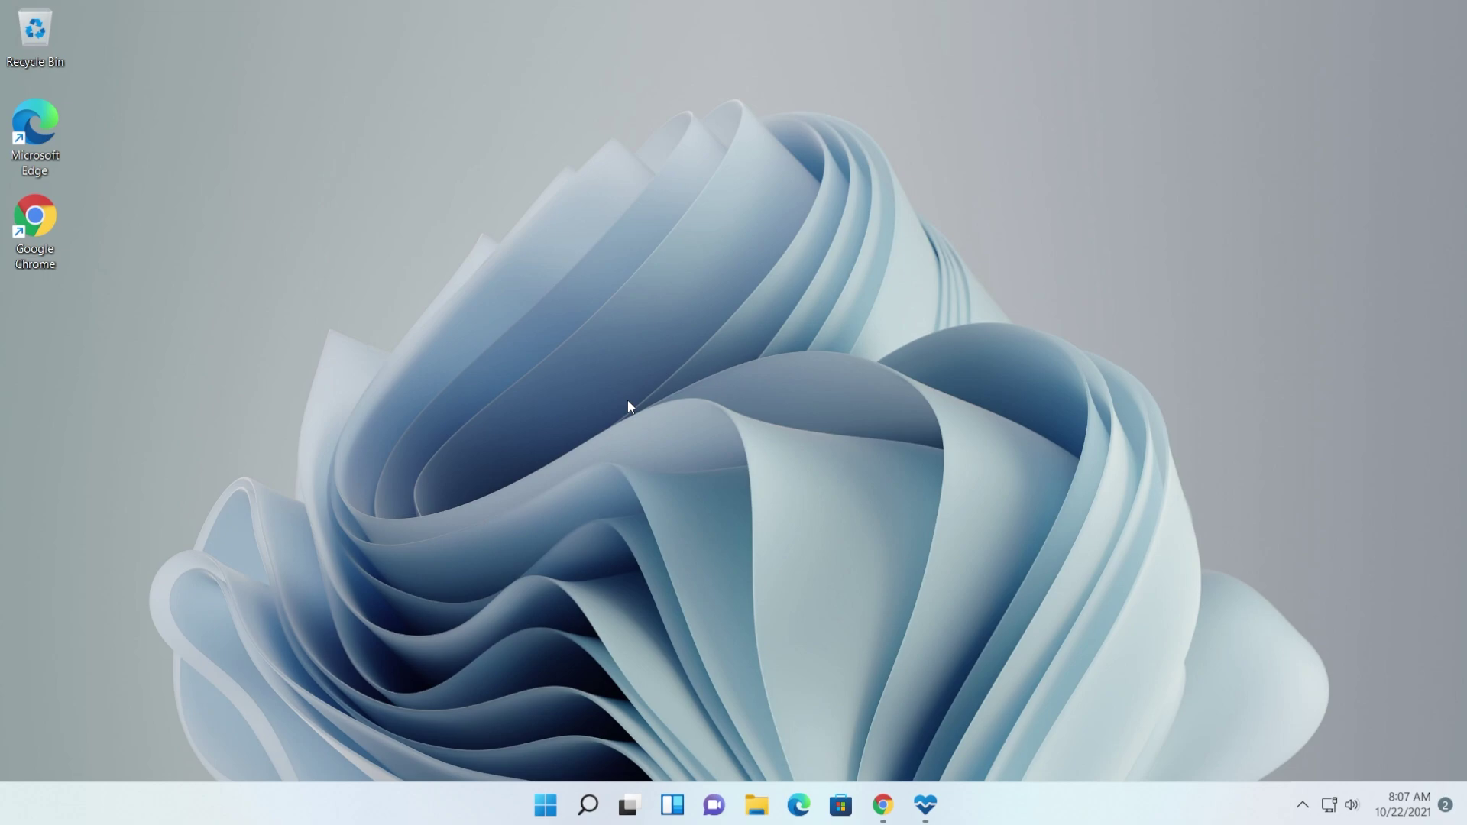
# Search Windows for "windows fea" and open Turn Windows features on or off.
pyautogui.click(587, 805)
pyautogui.write('windows fea')
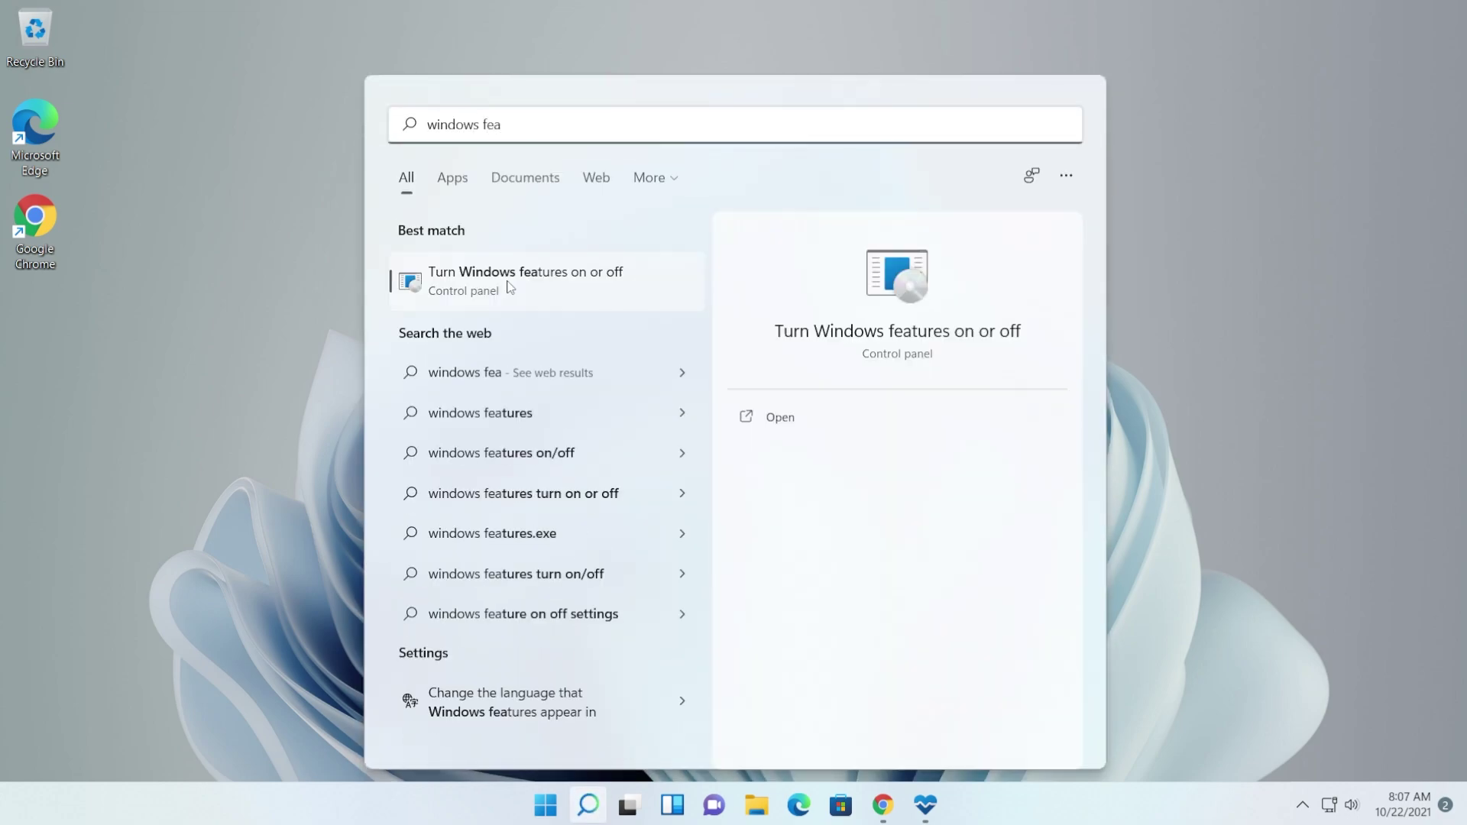
pyautogui.click(510, 286)
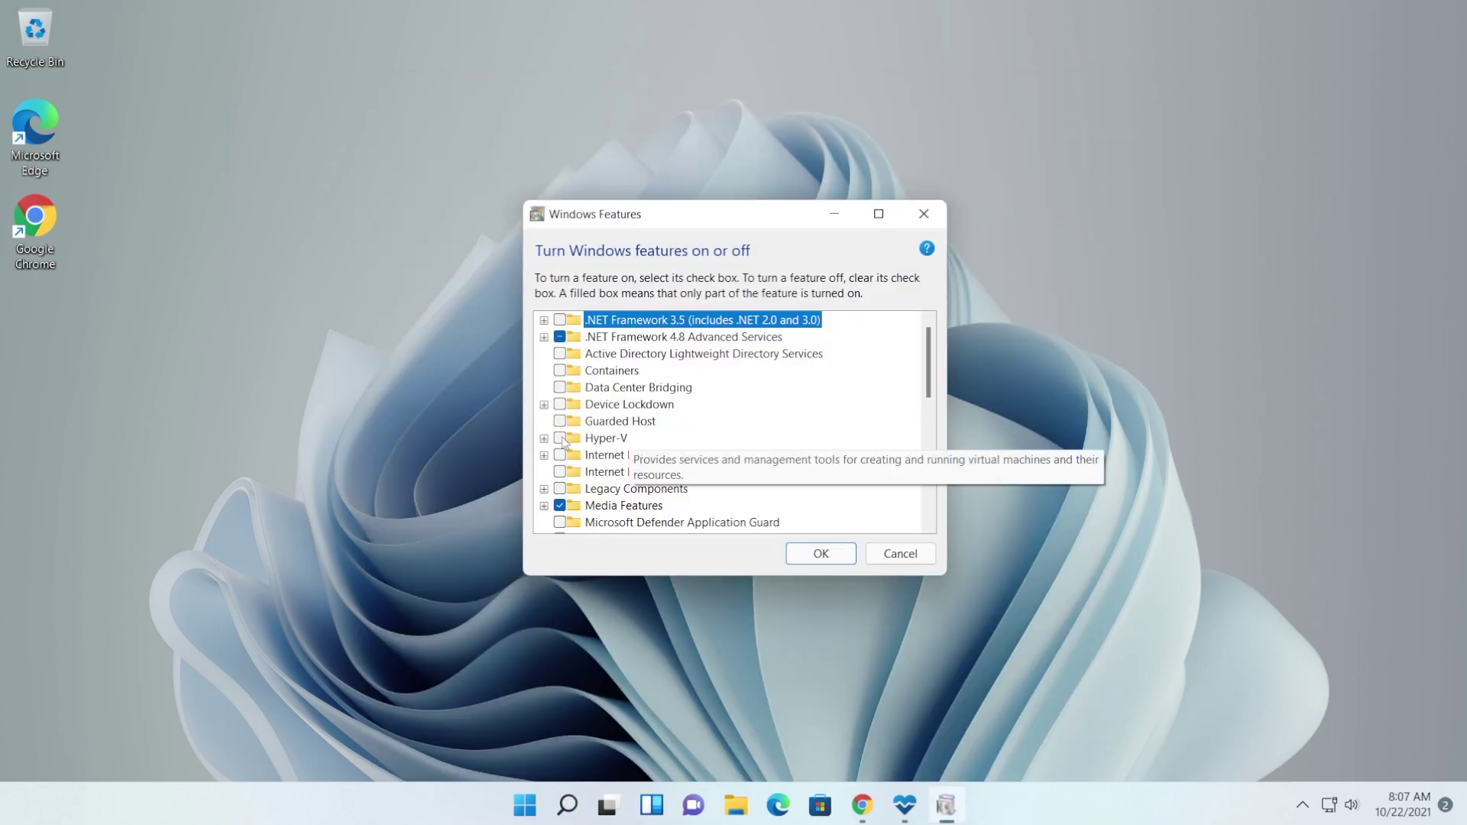
# Enable the Virtual Machine Platform feature, apply the change and restart the PC.
pyautogui.click(675, 436)
pyautogui.scroll(-1, 667, 428)
pyautogui.scroll(-5, 667, 428)
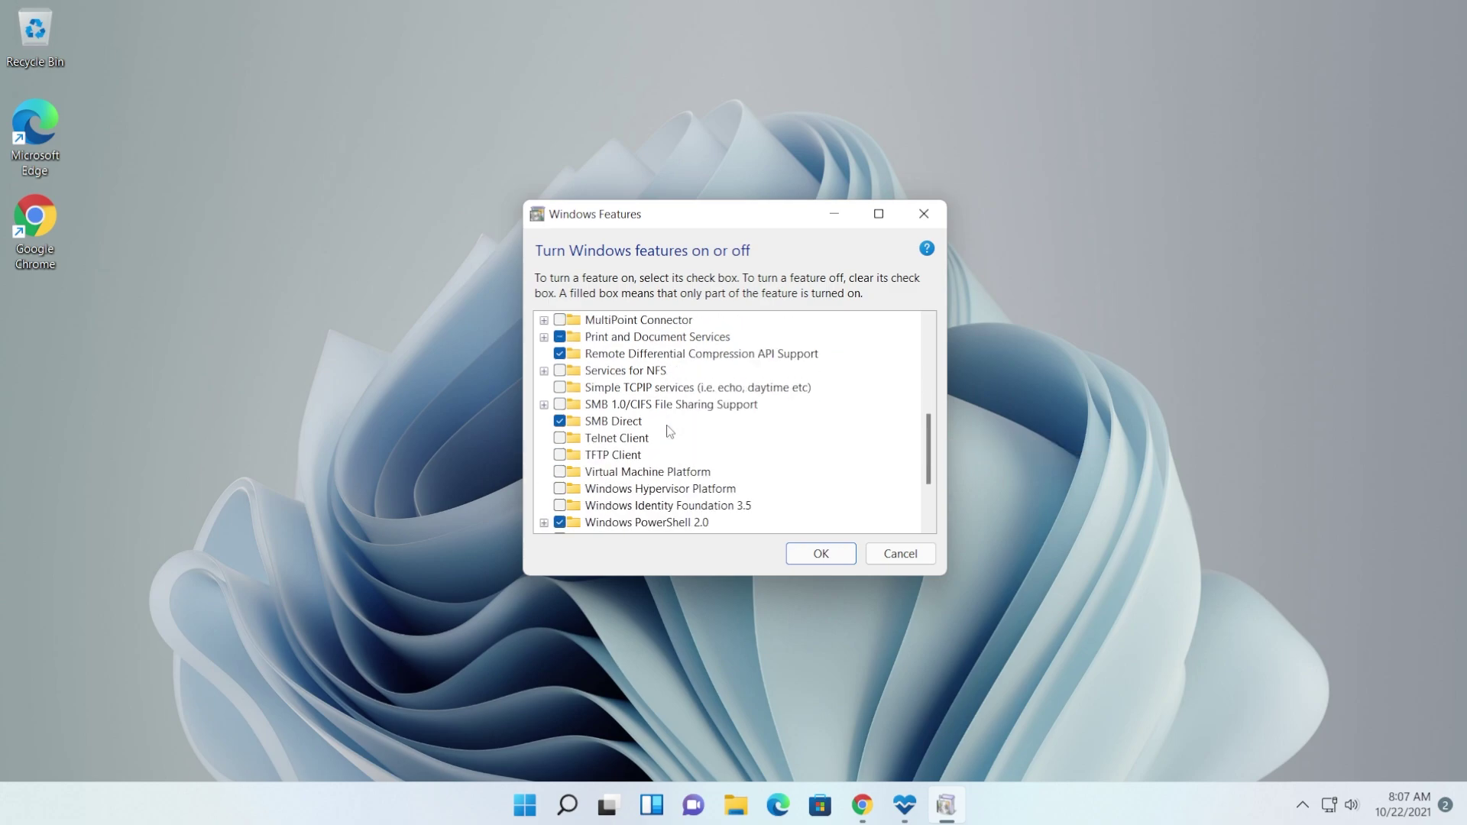
pyautogui.click(559, 439)
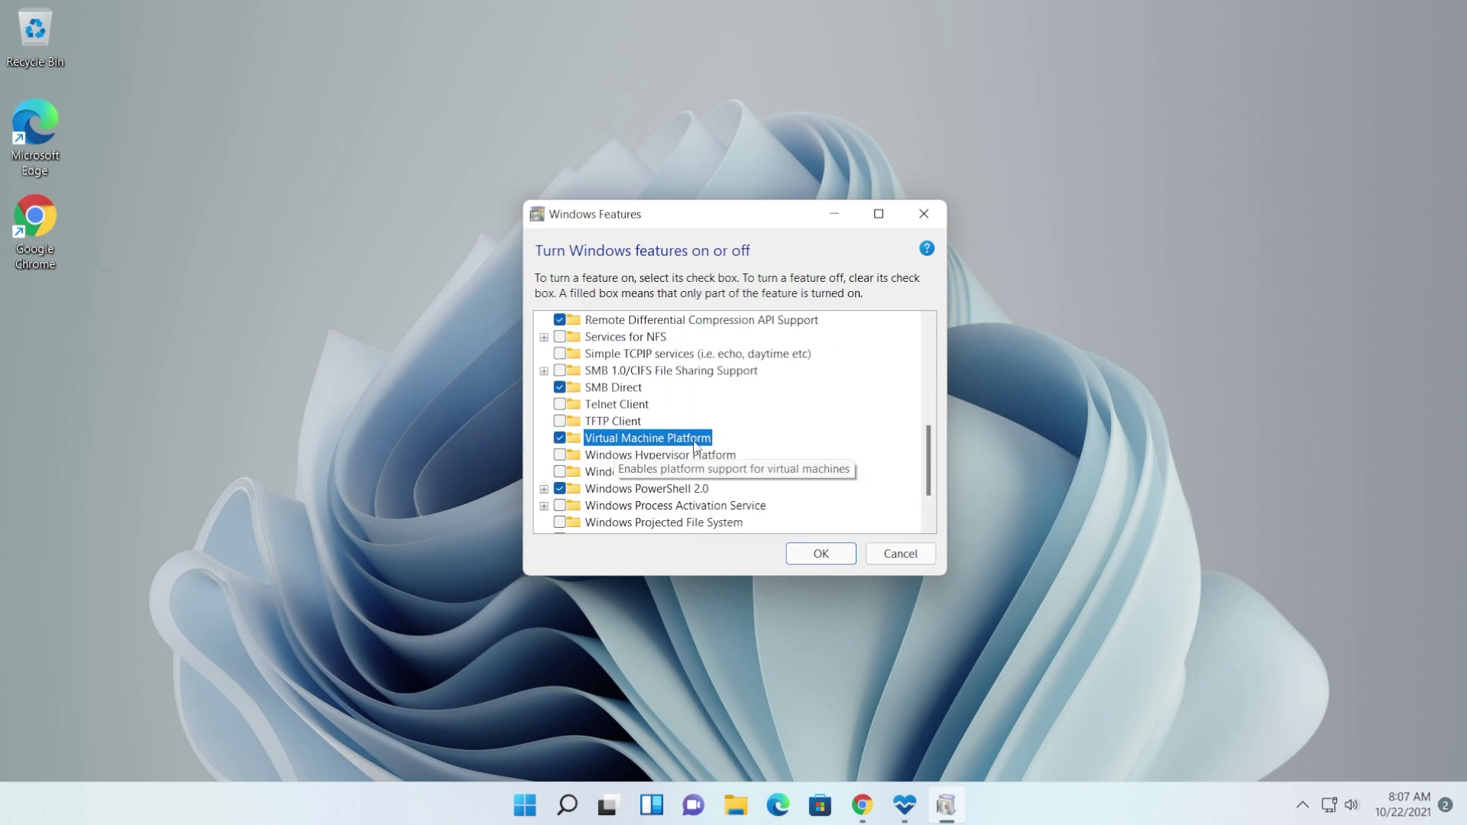
pyautogui.click(818, 554)
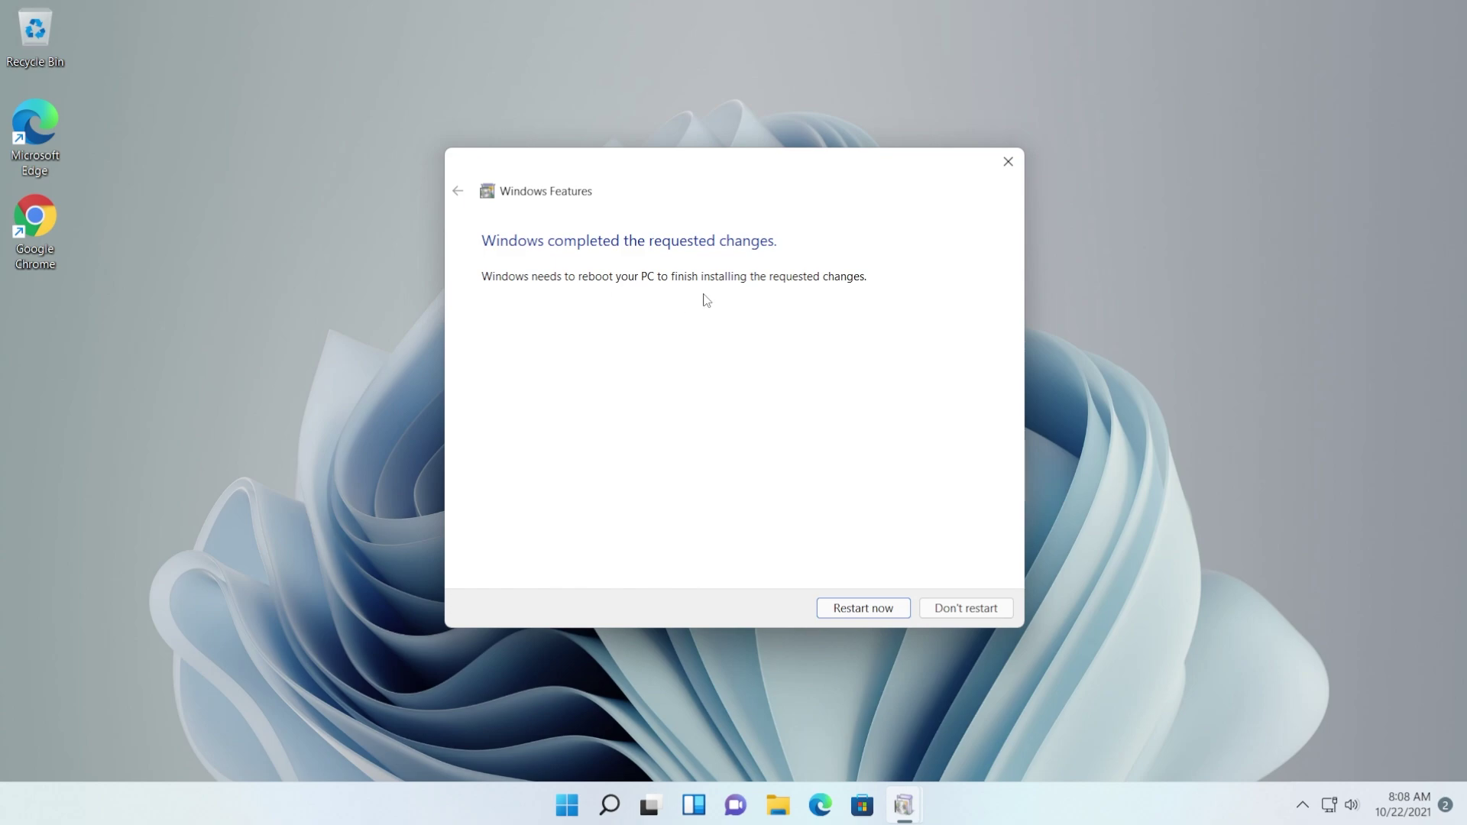
pyautogui.click(859, 603)
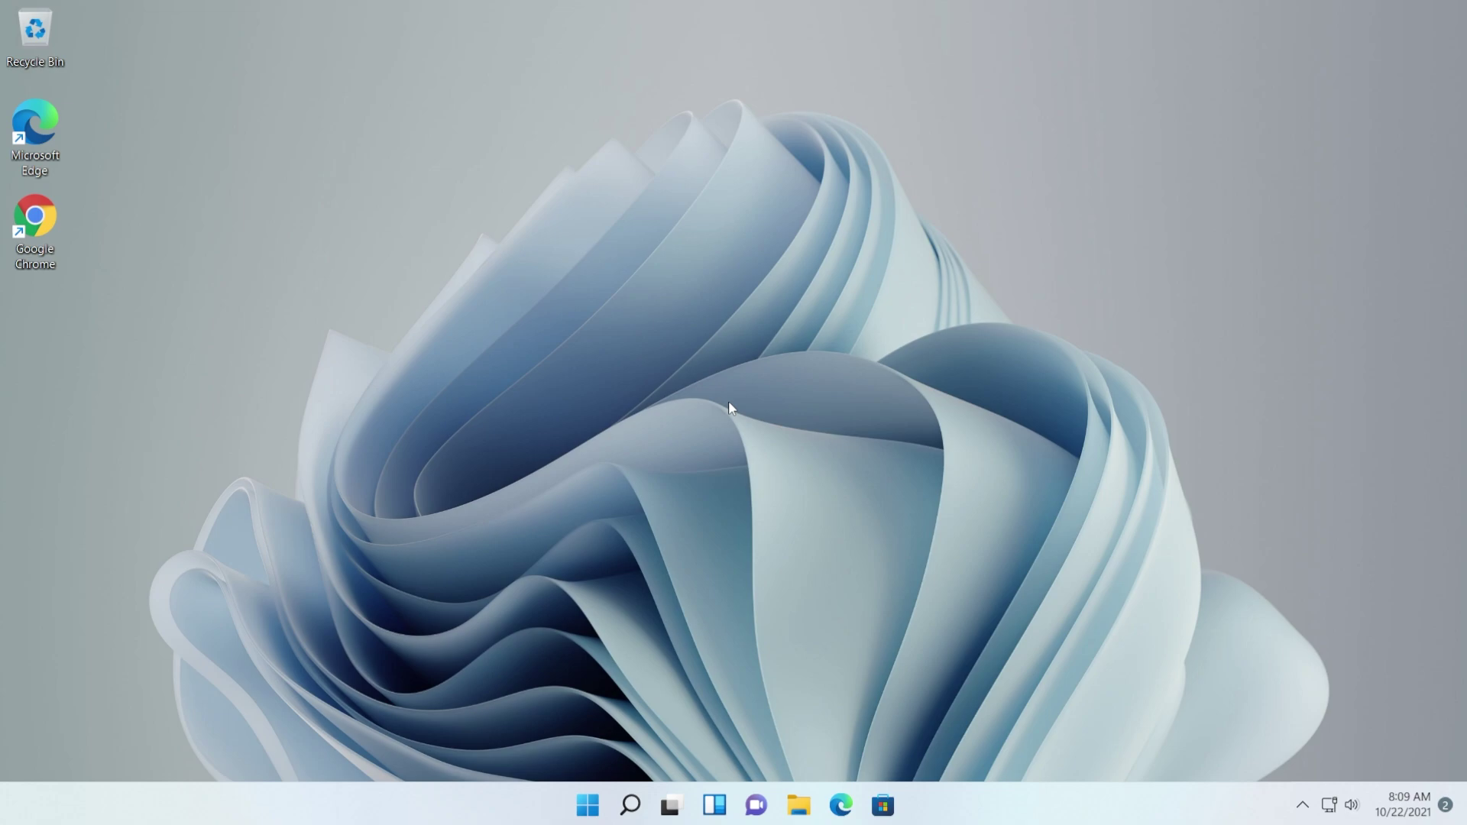
# Check the country or region under Language & region in Windows Settings, and close Settings.
pyautogui.click(630, 809)
pyautogui.write('sett')
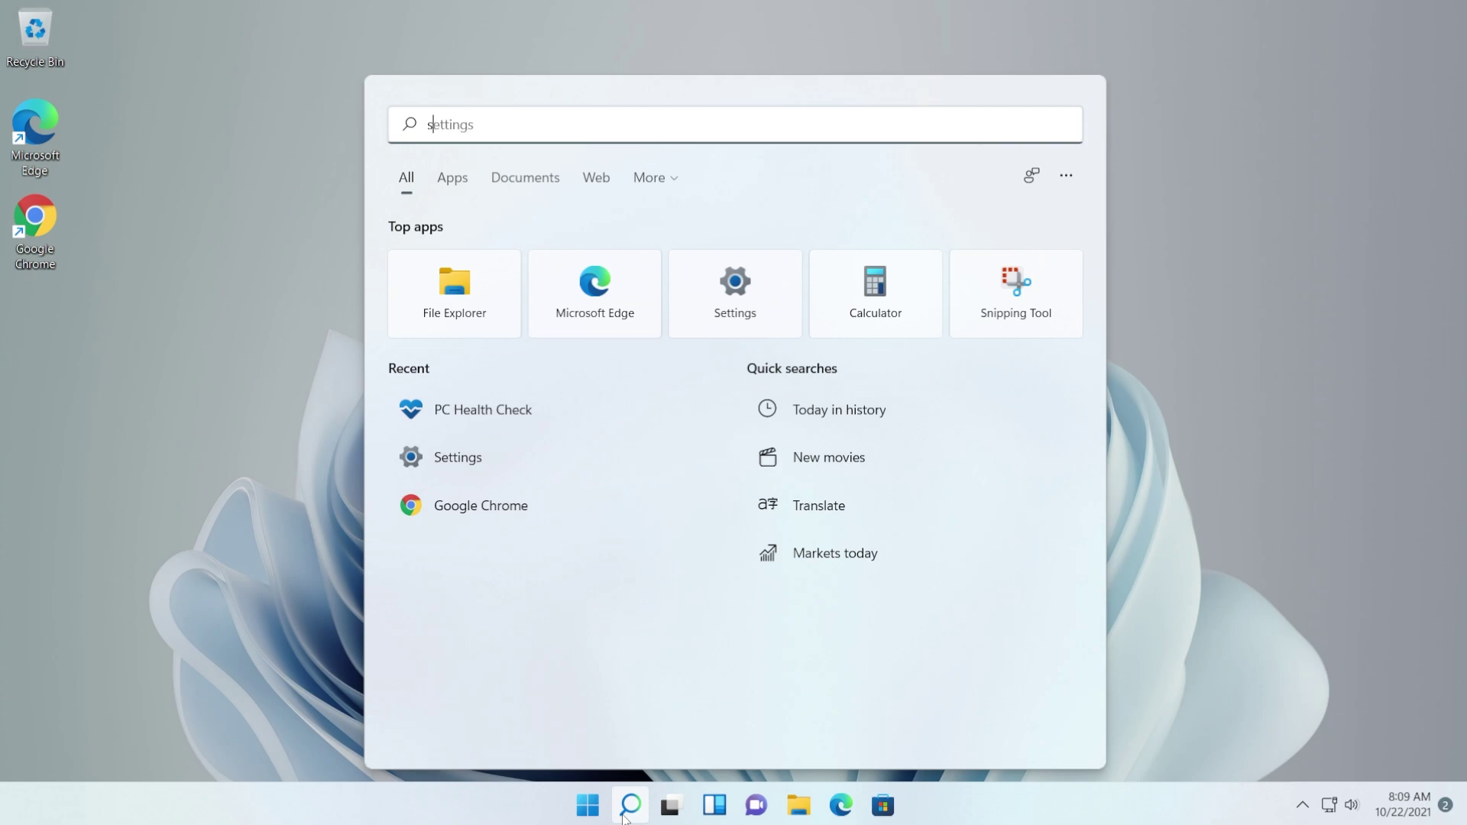
pyautogui.click(487, 307)
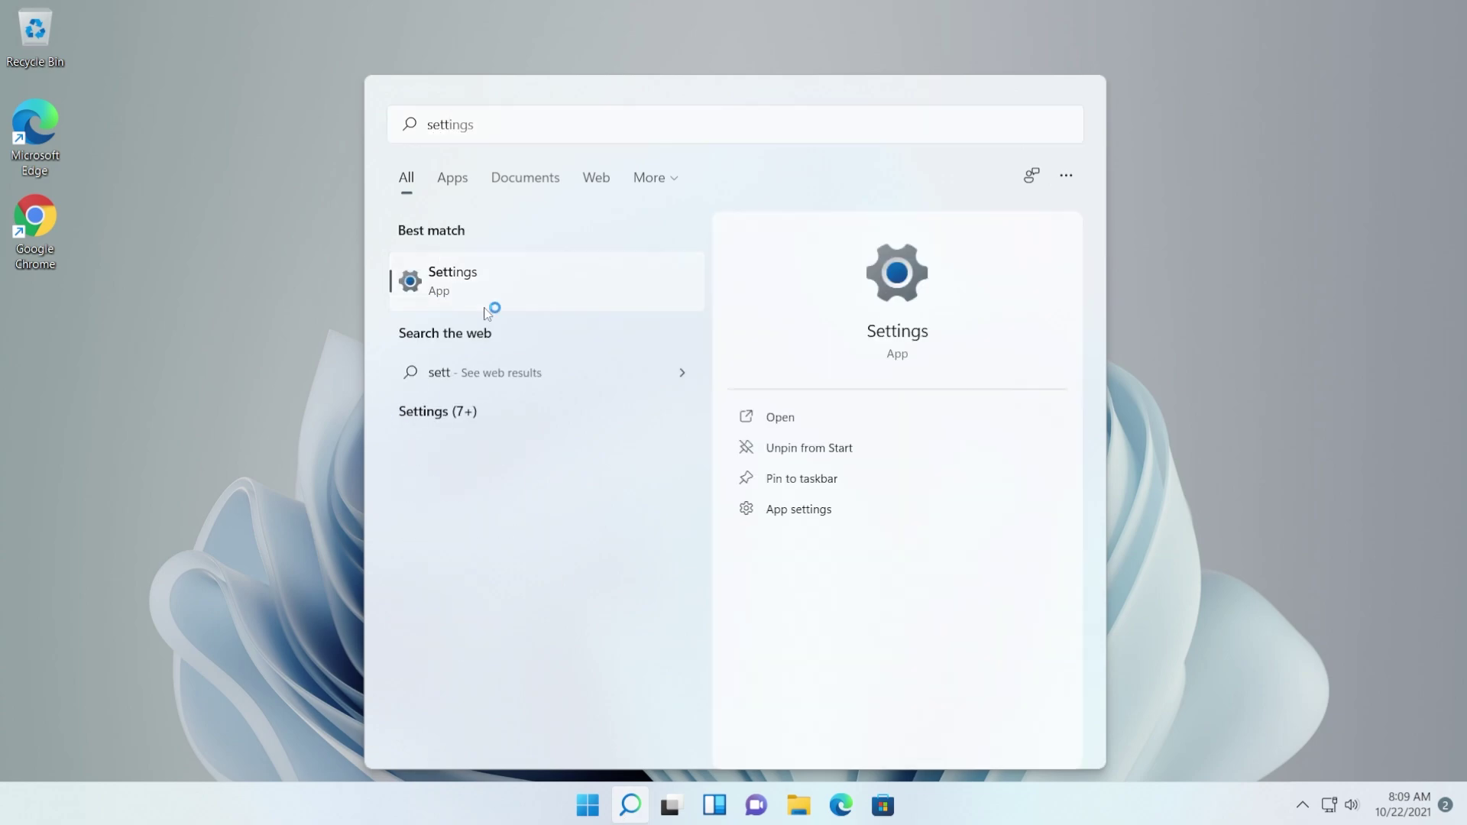
pyautogui.write('region')
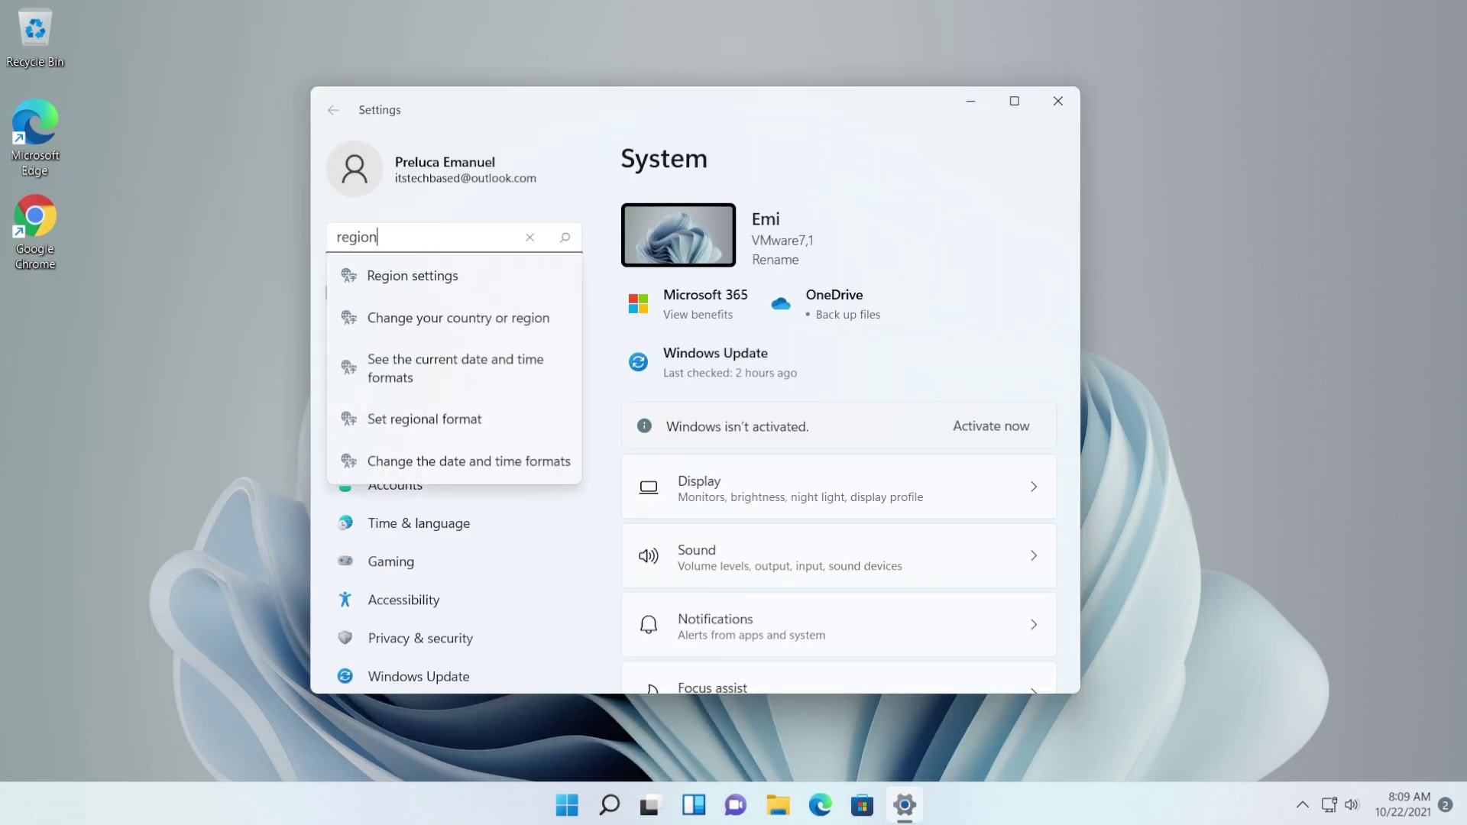
pyautogui.click(390, 277)
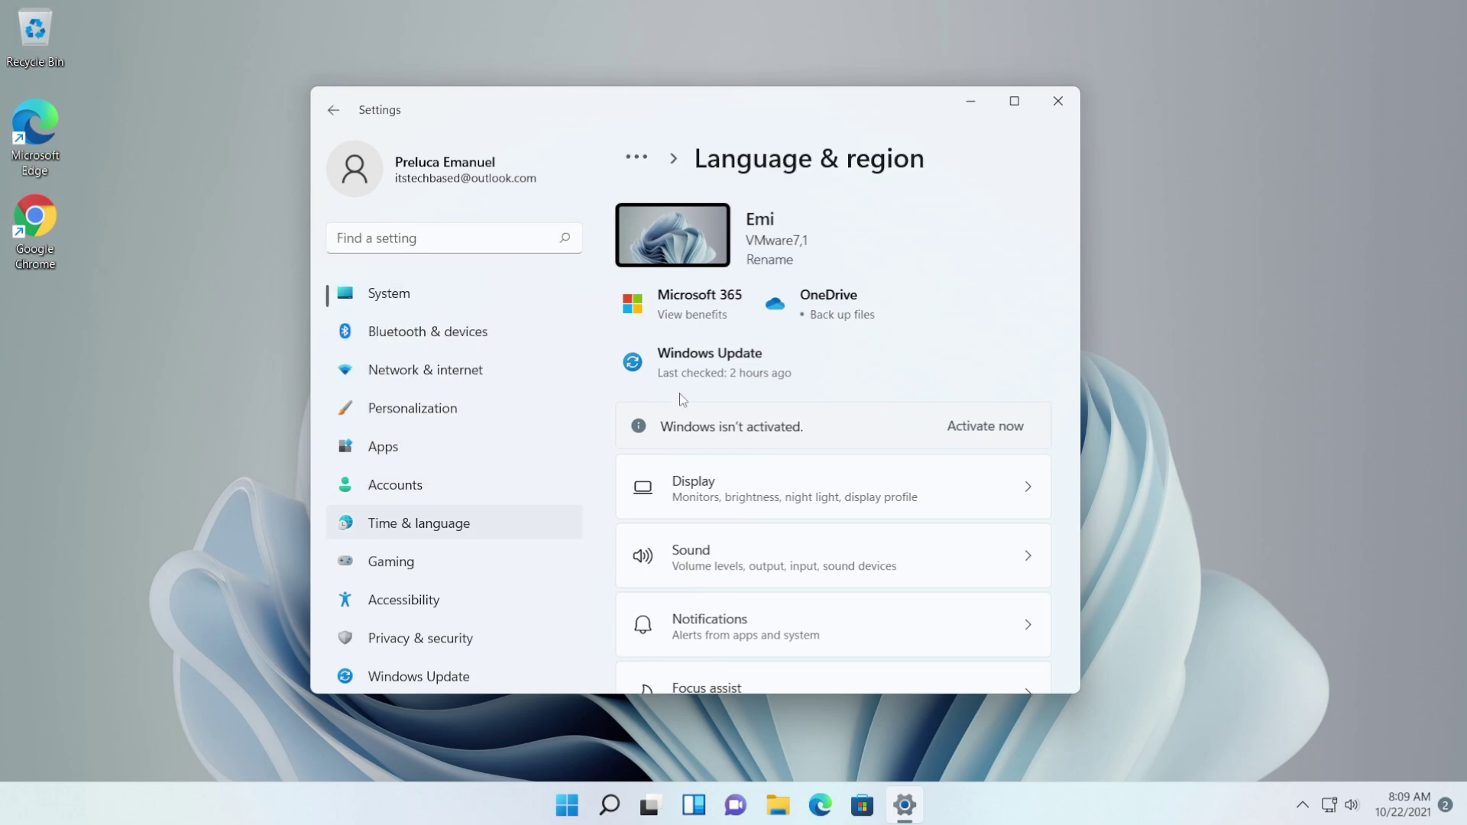
pyautogui.scroll(-2, 672, 400)
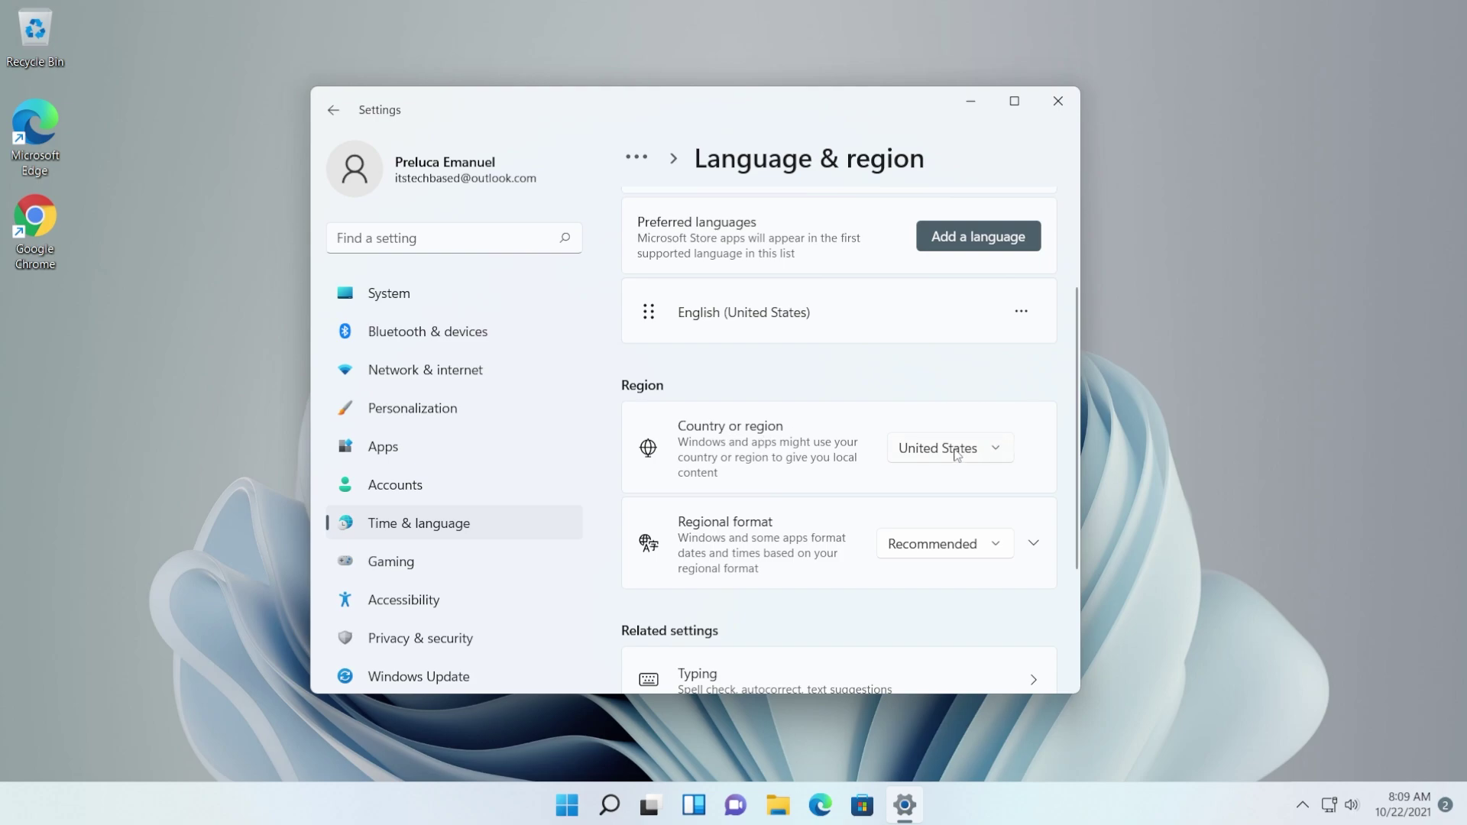
pyautogui.click(1058, 101)
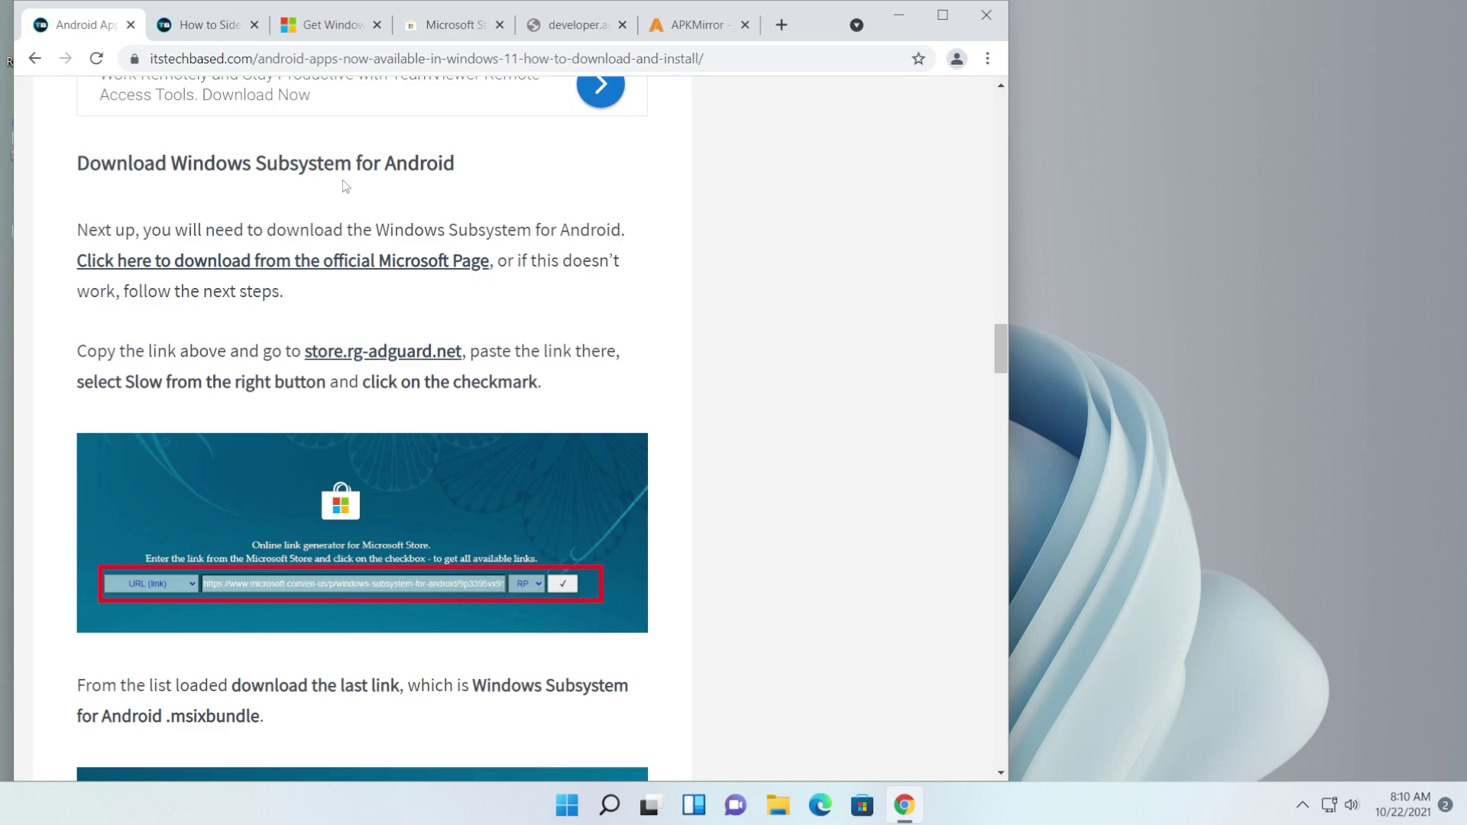
# Copy the address of the official Microsoft page for Windows Subsystem for Android linked in the download article, and close that page.
pyautogui.click(203, 36)
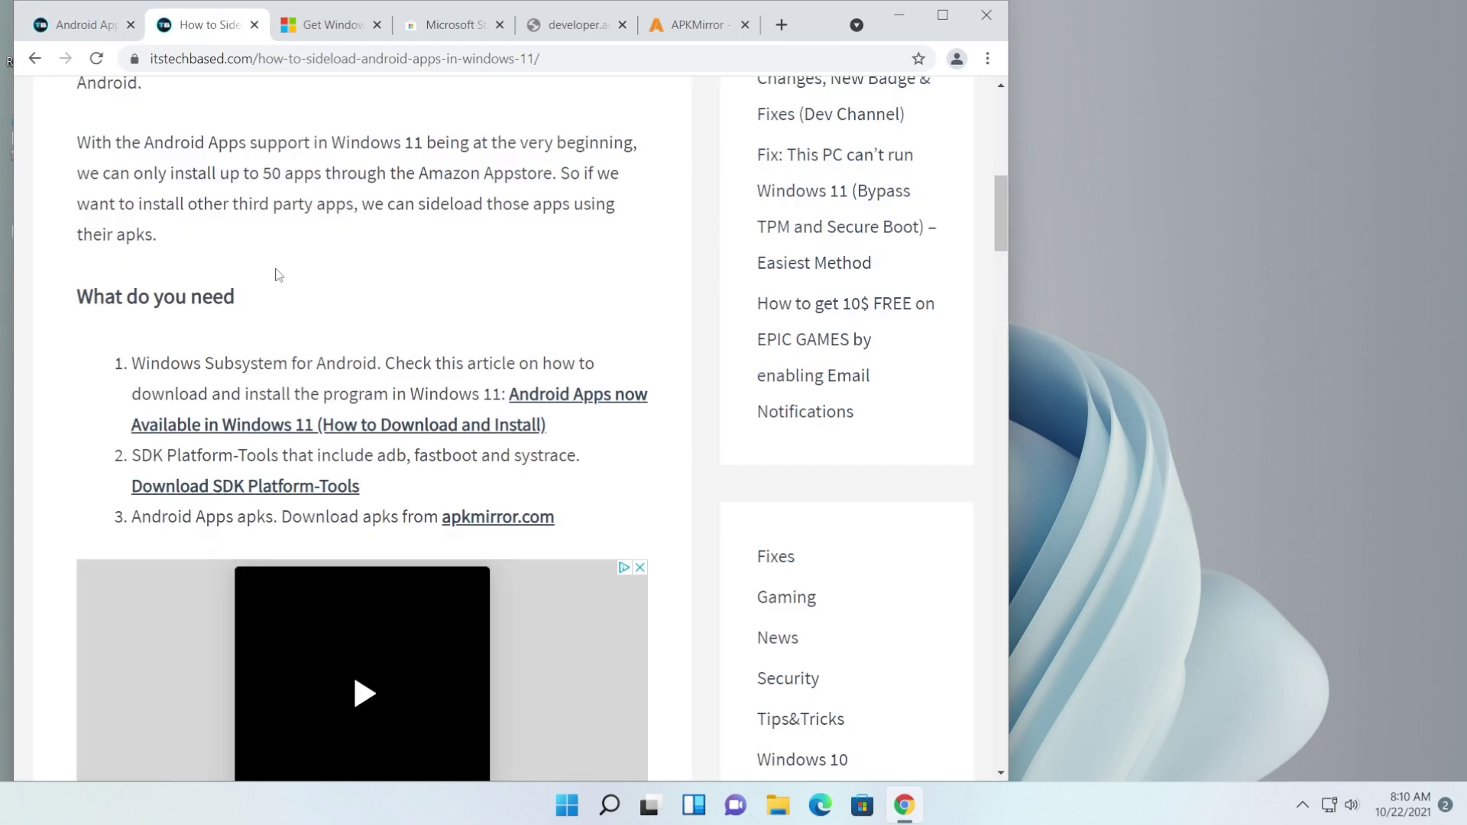
pyautogui.click(93, 36)
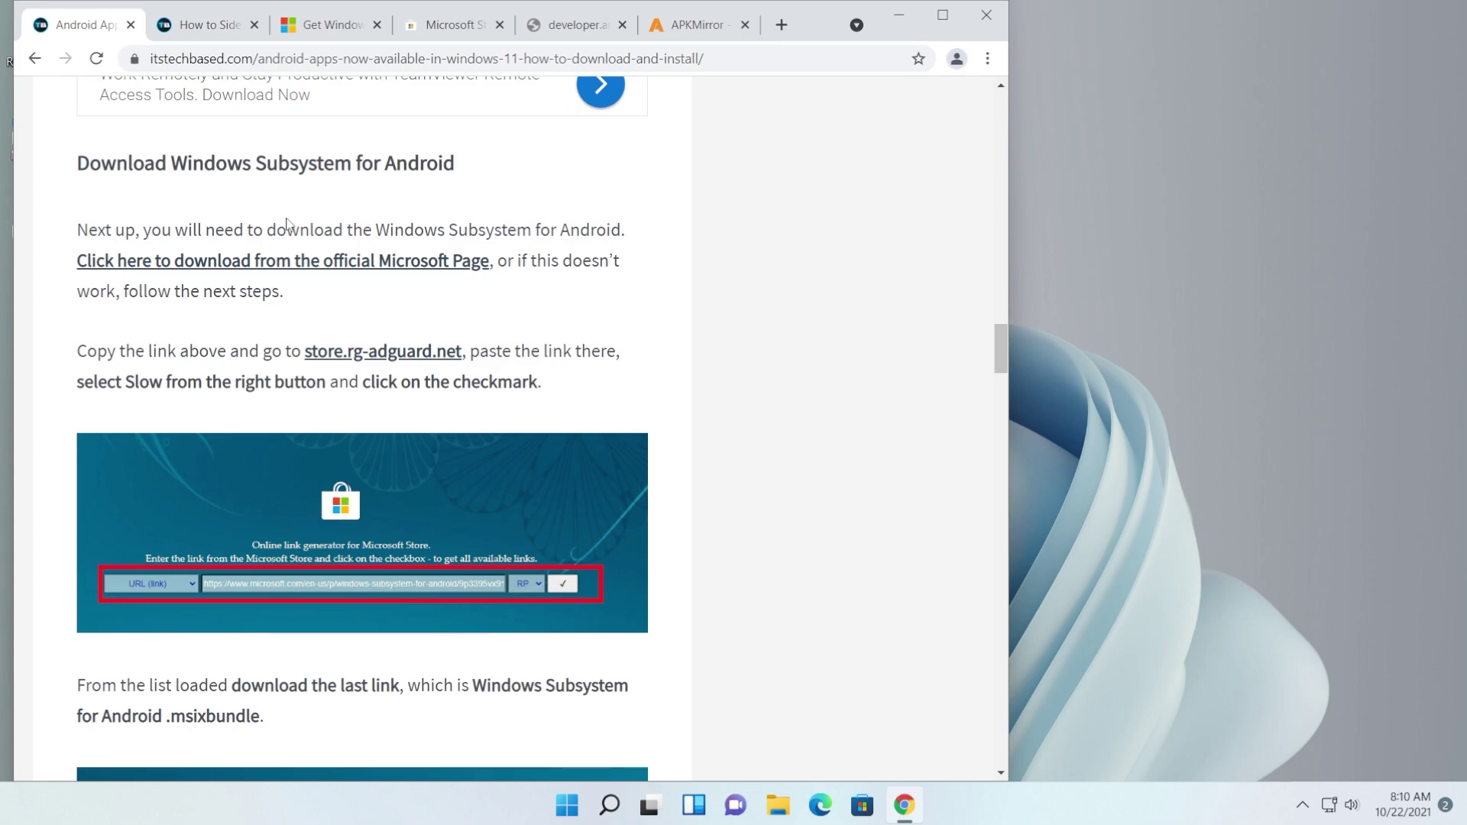
pyautogui.middleClick(307, 260)
pyautogui.click(191, 26)
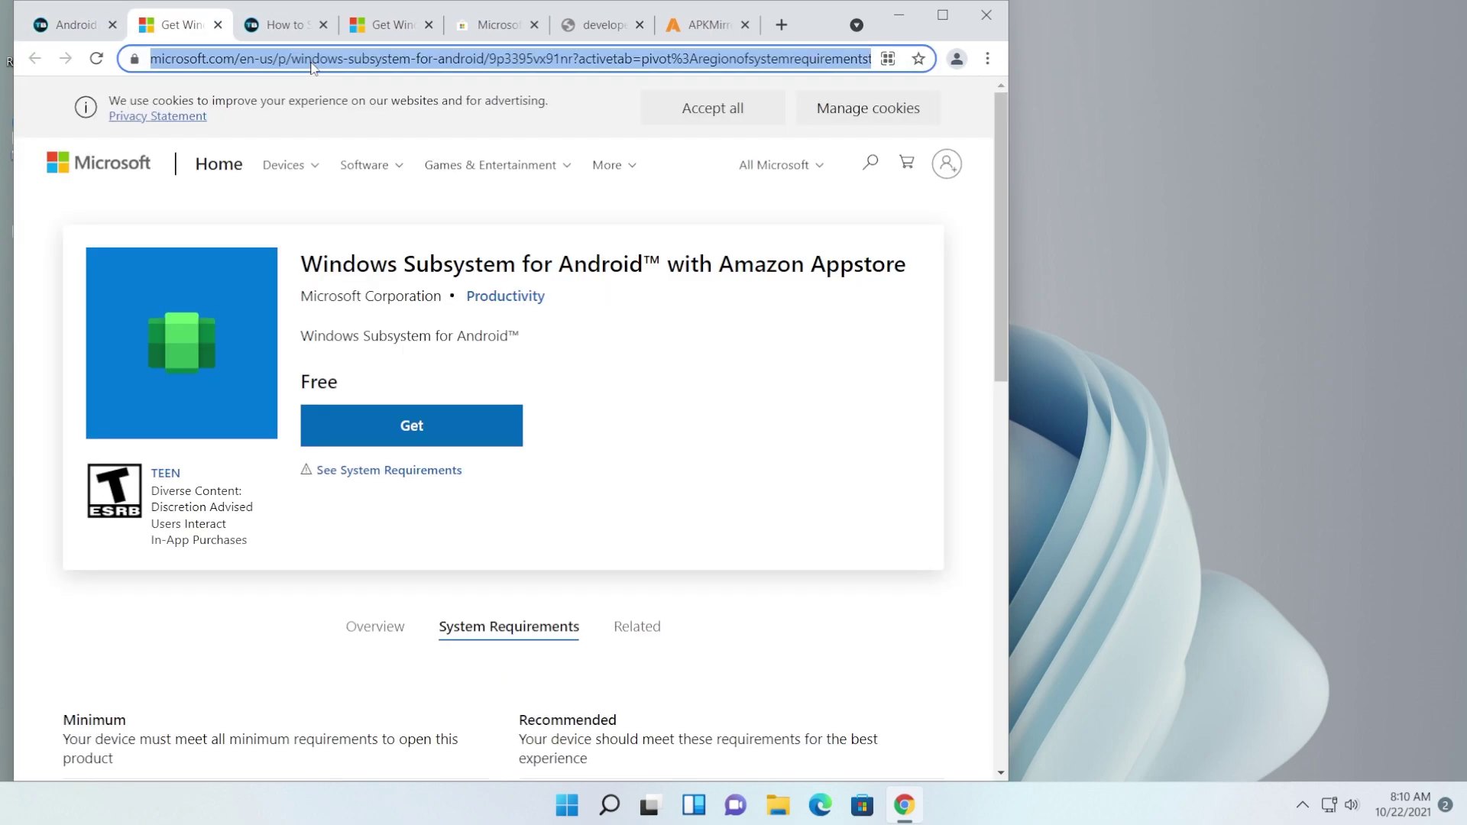
pyautogui.click(218, 25)
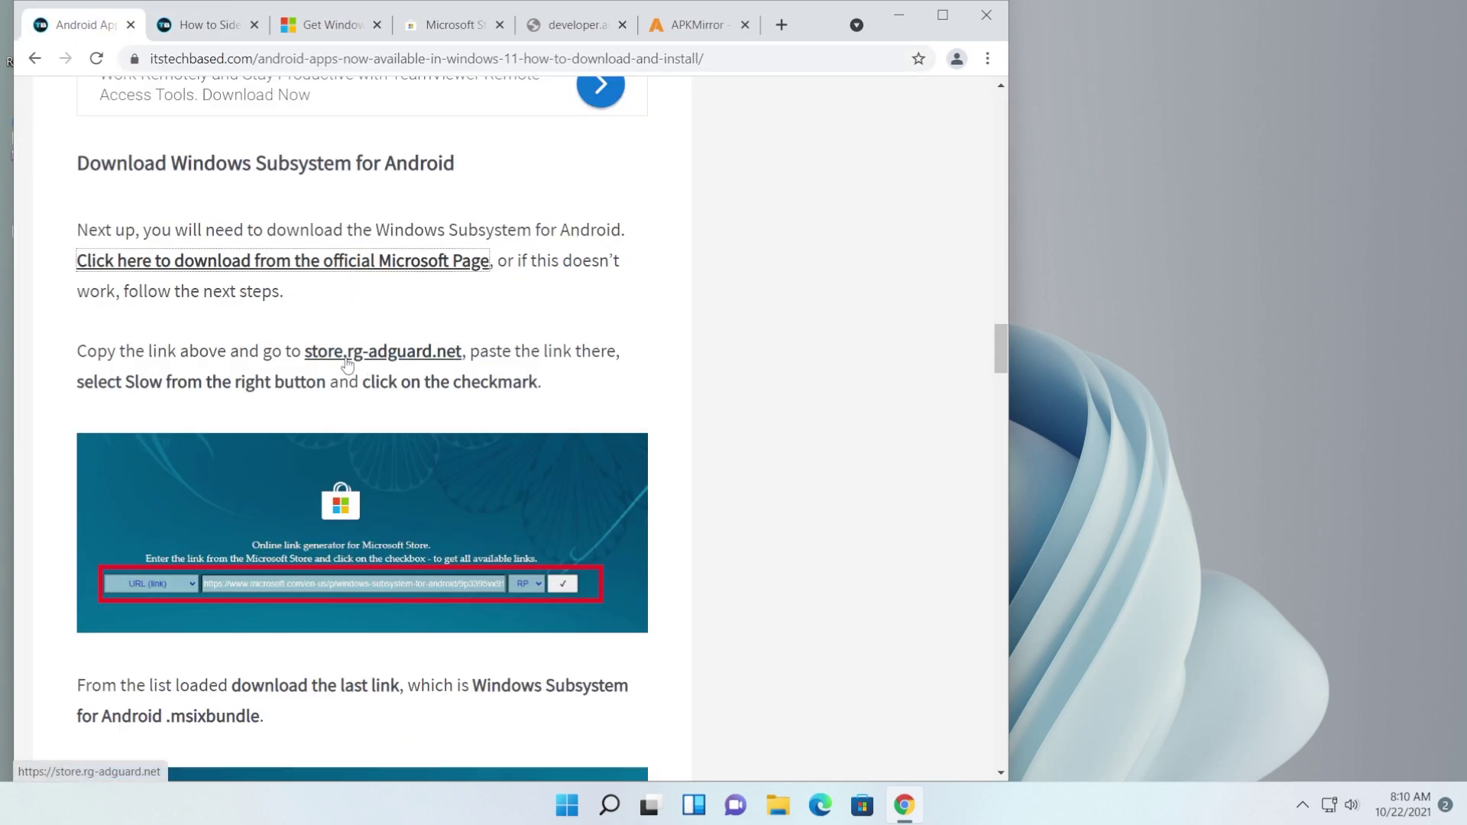
# Generate the package download links on store.rg-adguard.net from the copied Microsoft Store address, using the Slow ring.
pyautogui.click(418, 365)
pyautogui.hotkey('ctrl', 'v')
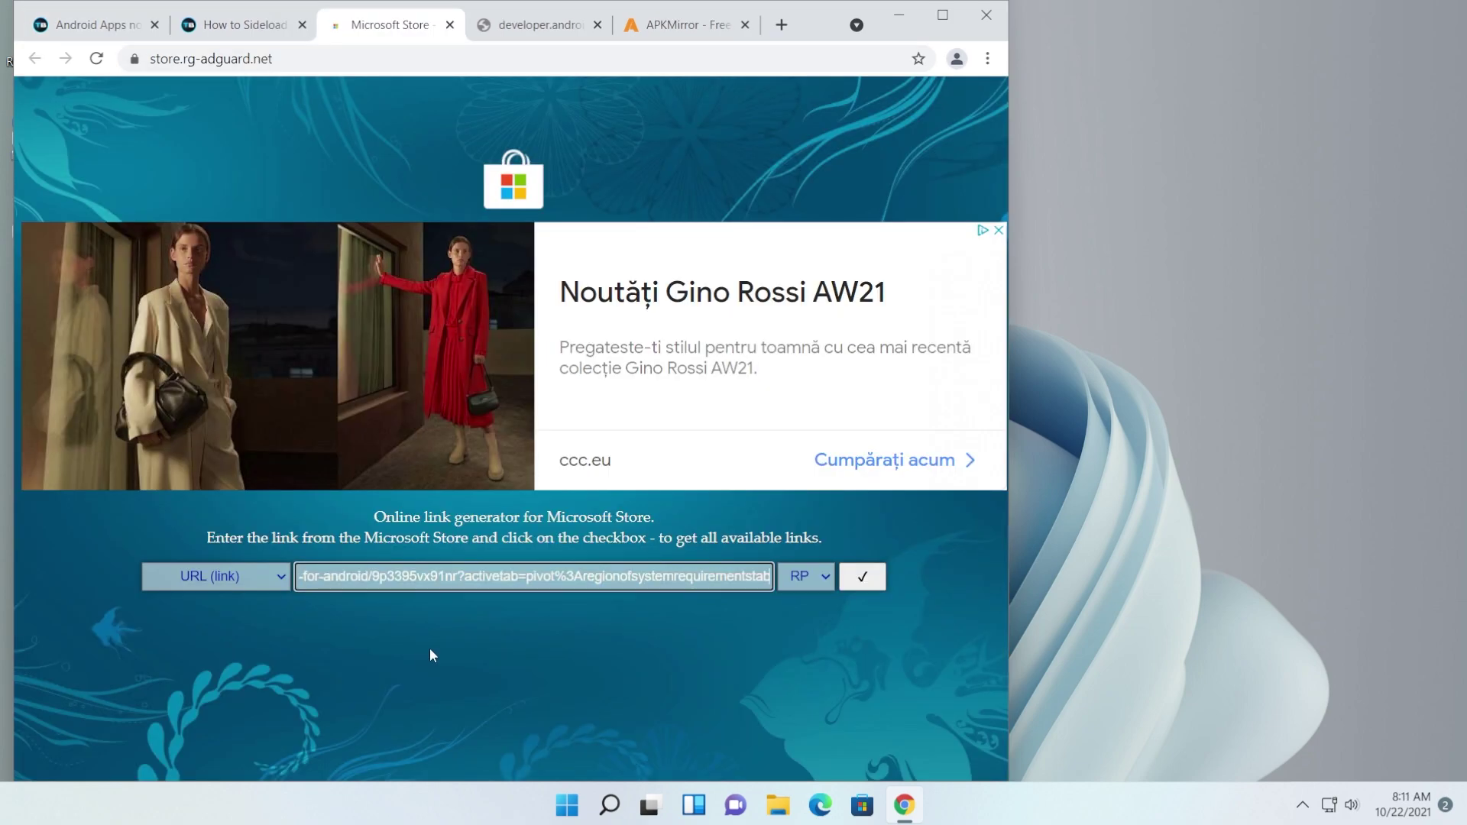
pyautogui.click(813, 587)
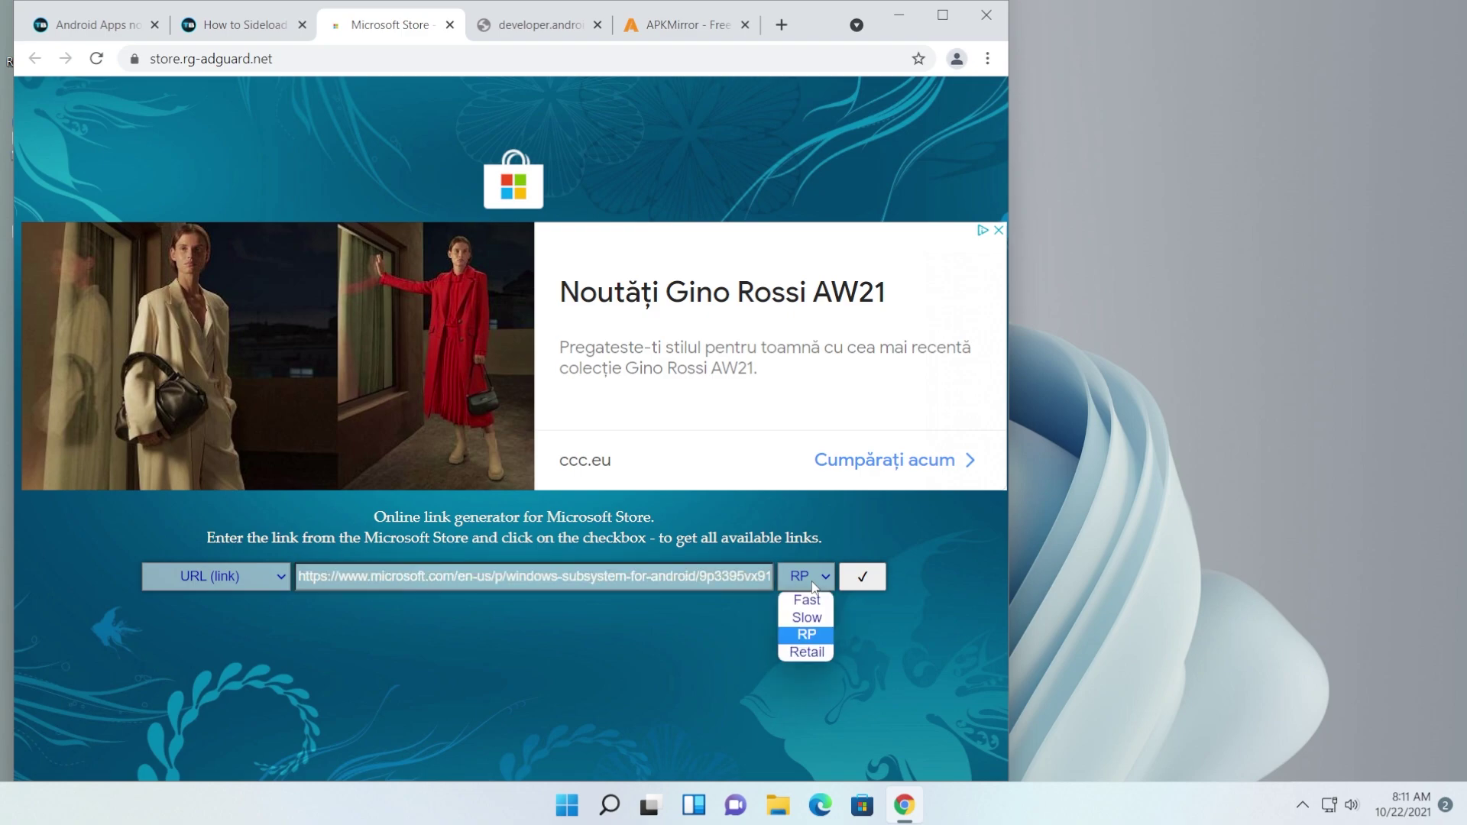
pyautogui.click(800, 616)
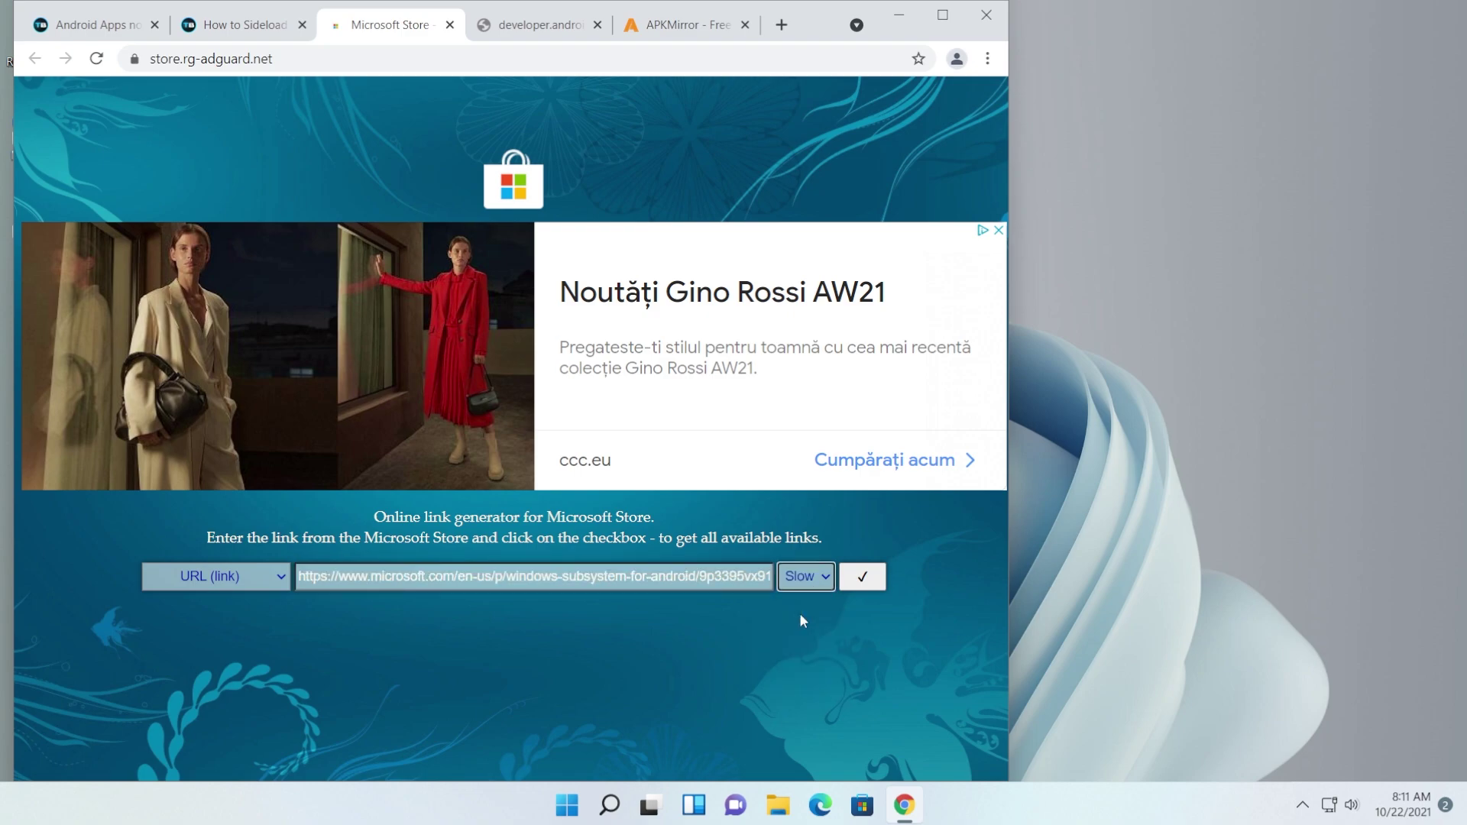
pyautogui.click(862, 582)
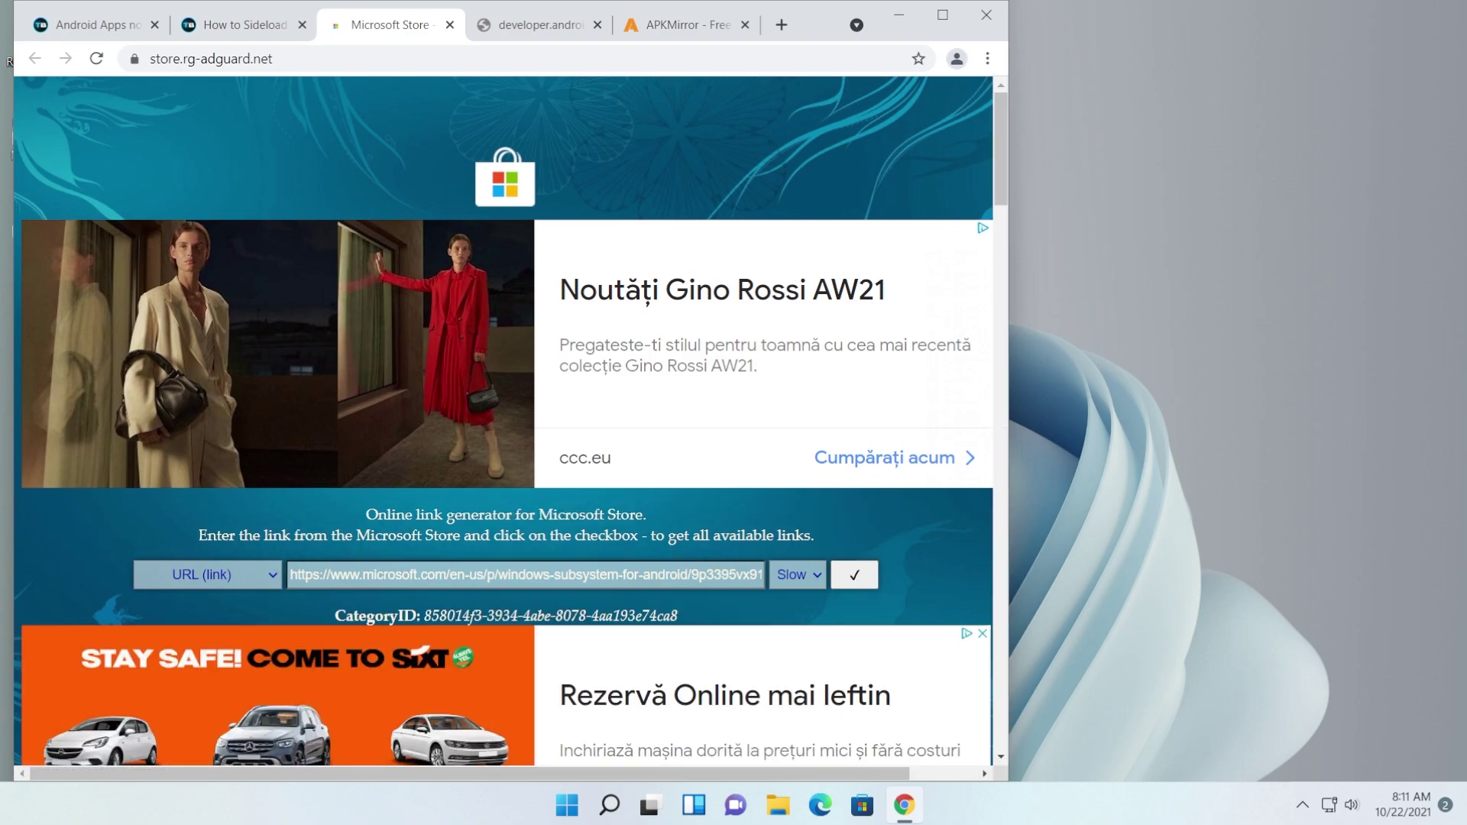
# Locate the WindowsSubsystemForAndroid_1.7.32815.0 .msixbundle link at the end of the generated list.
pyautogui.scroll(-3, 985, 492)
pyautogui.click(998, 731)
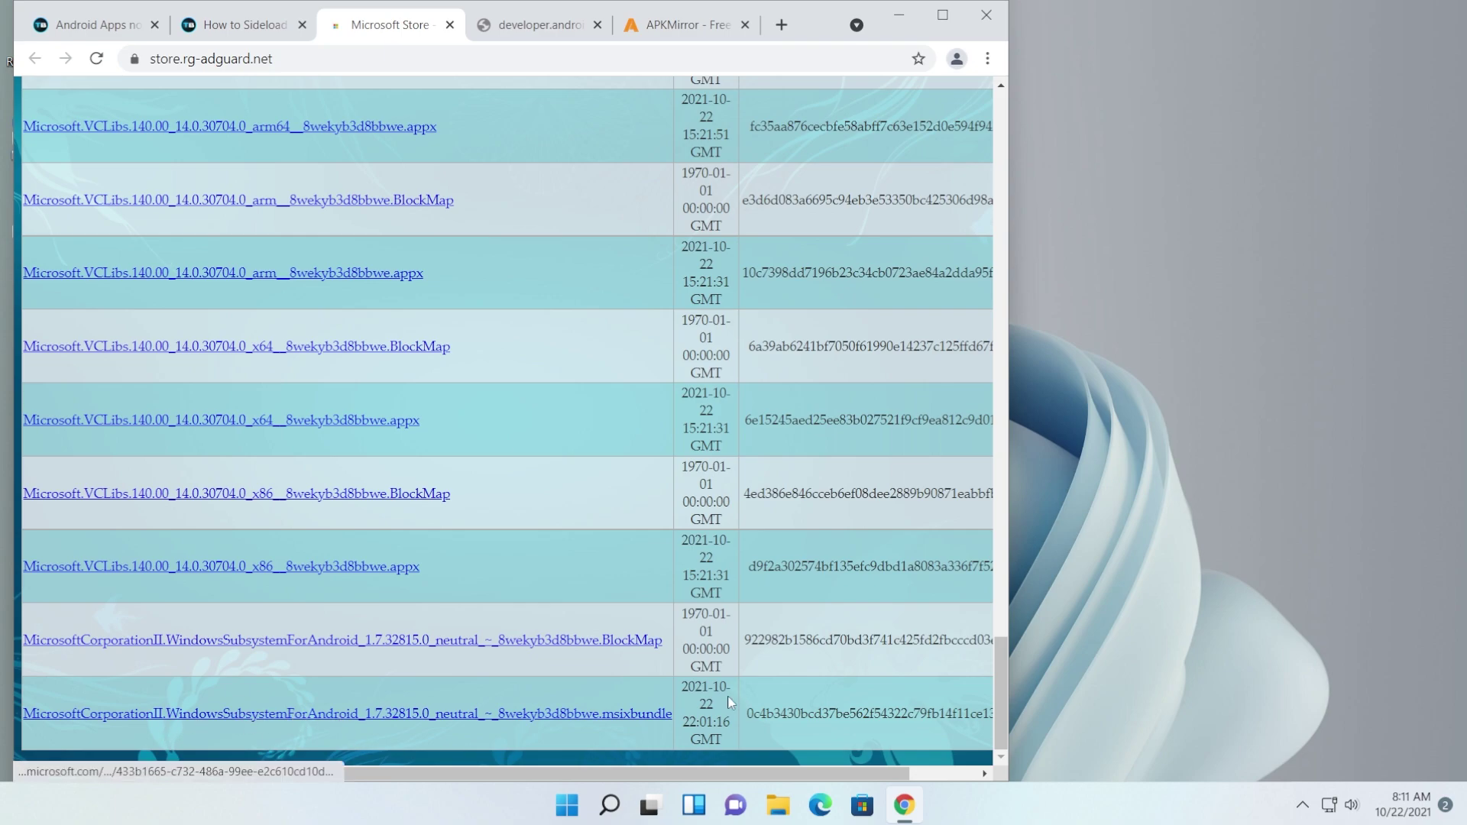
pyautogui.moveTo(405, 769); pyautogui.dragTo(818, 759)
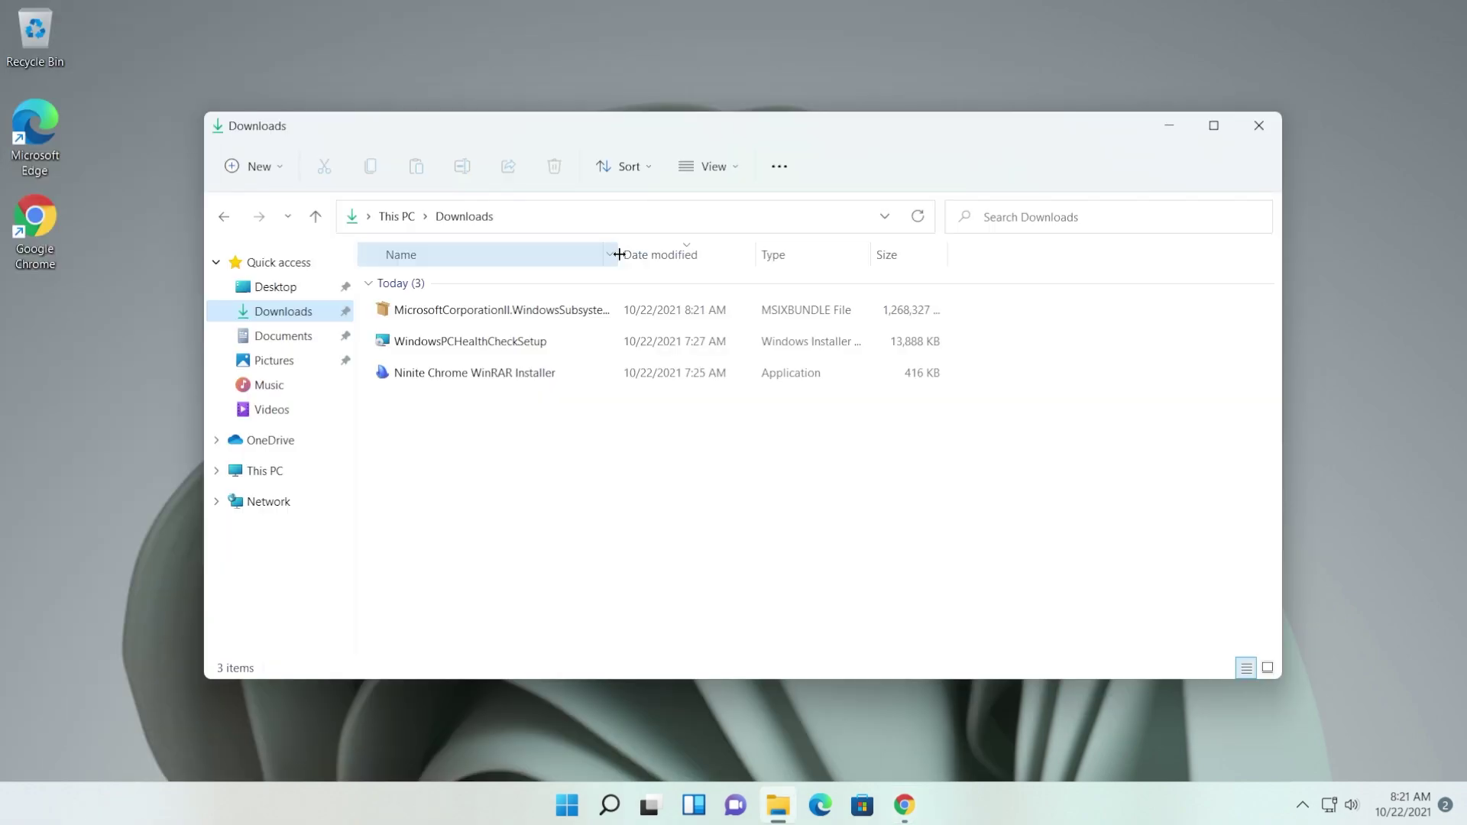
# Widen the Name column in the Downloads folder to show the full package name, and start Windows PowerShell as administrator.
pyautogui.moveTo(612, 251); pyautogui.dragTo(926, 252)
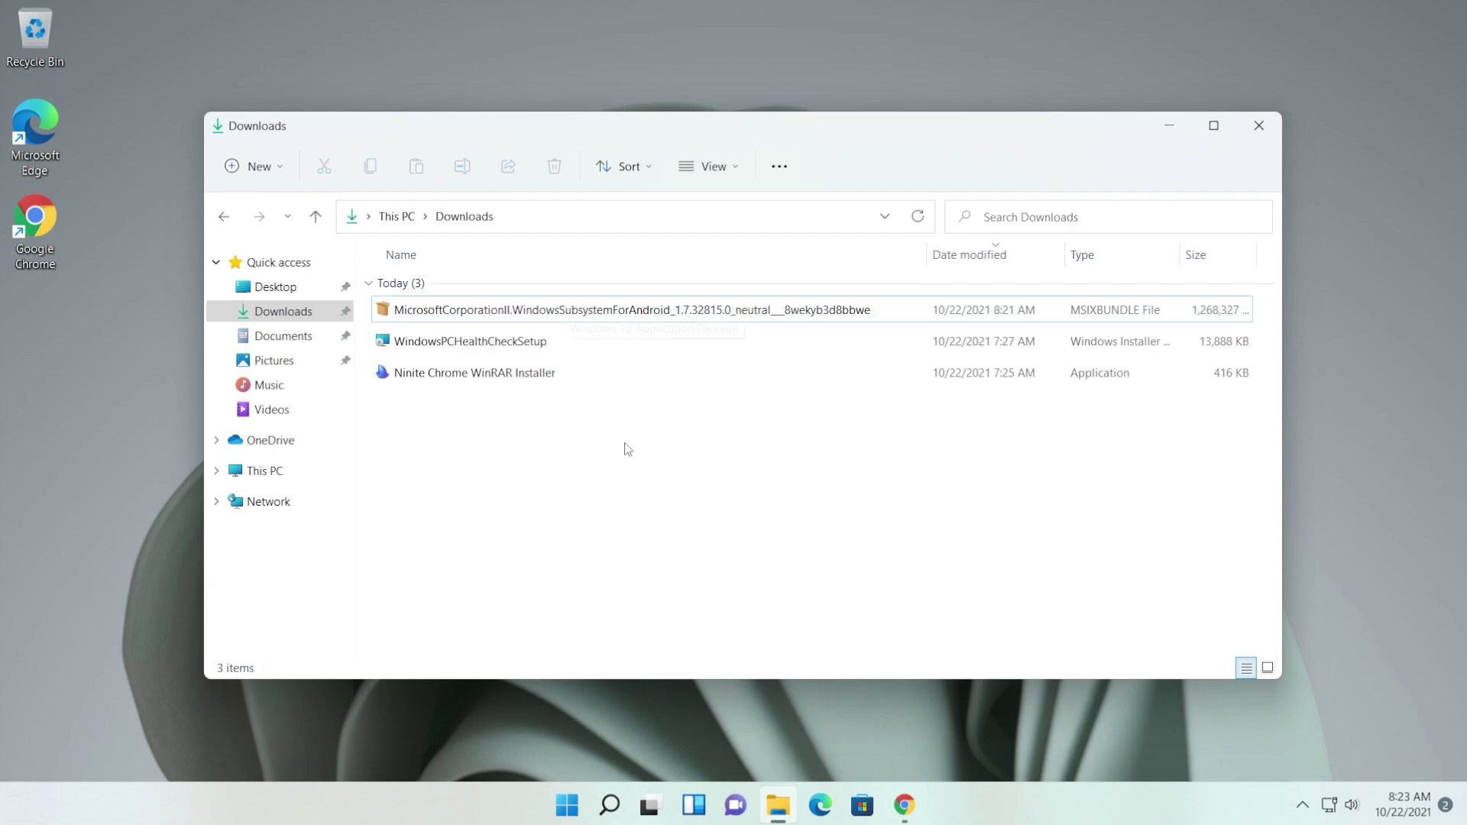
pyautogui.click(610, 804)
pyautogui.write('power')
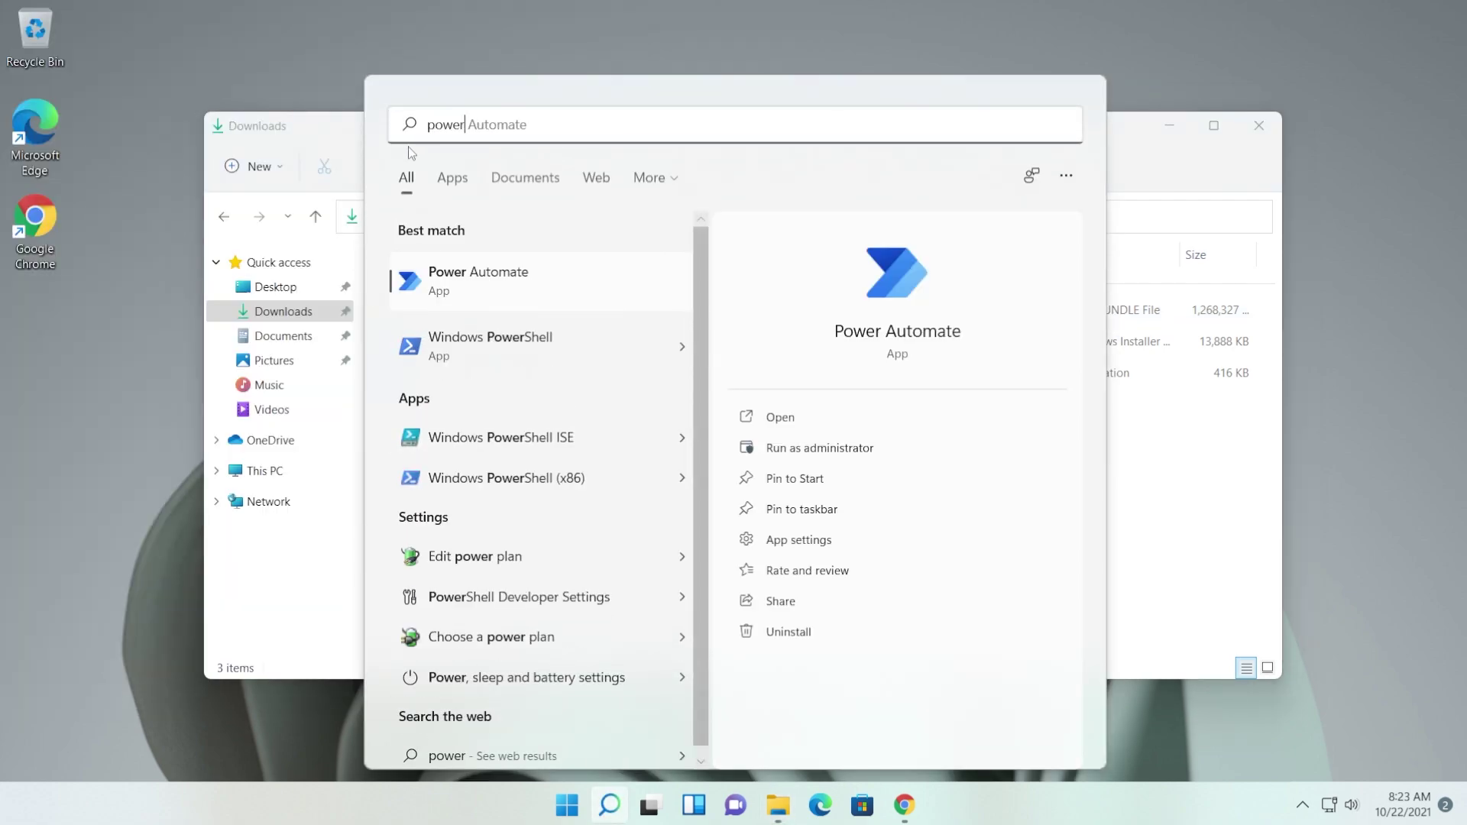
pyautogui.rightClick(484, 359)
pyautogui.click(529, 395)
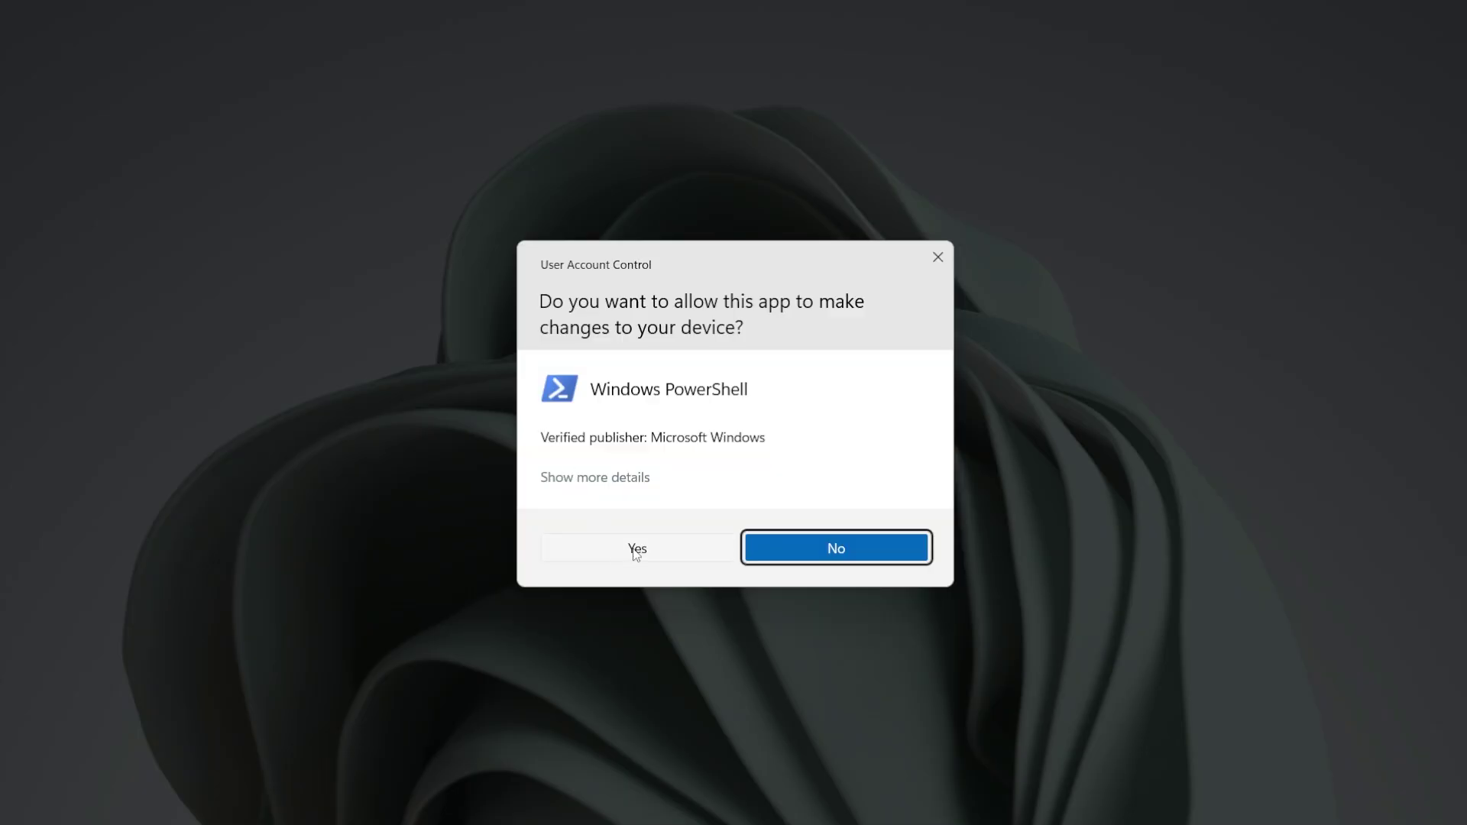
pyautogui.click(637, 550)
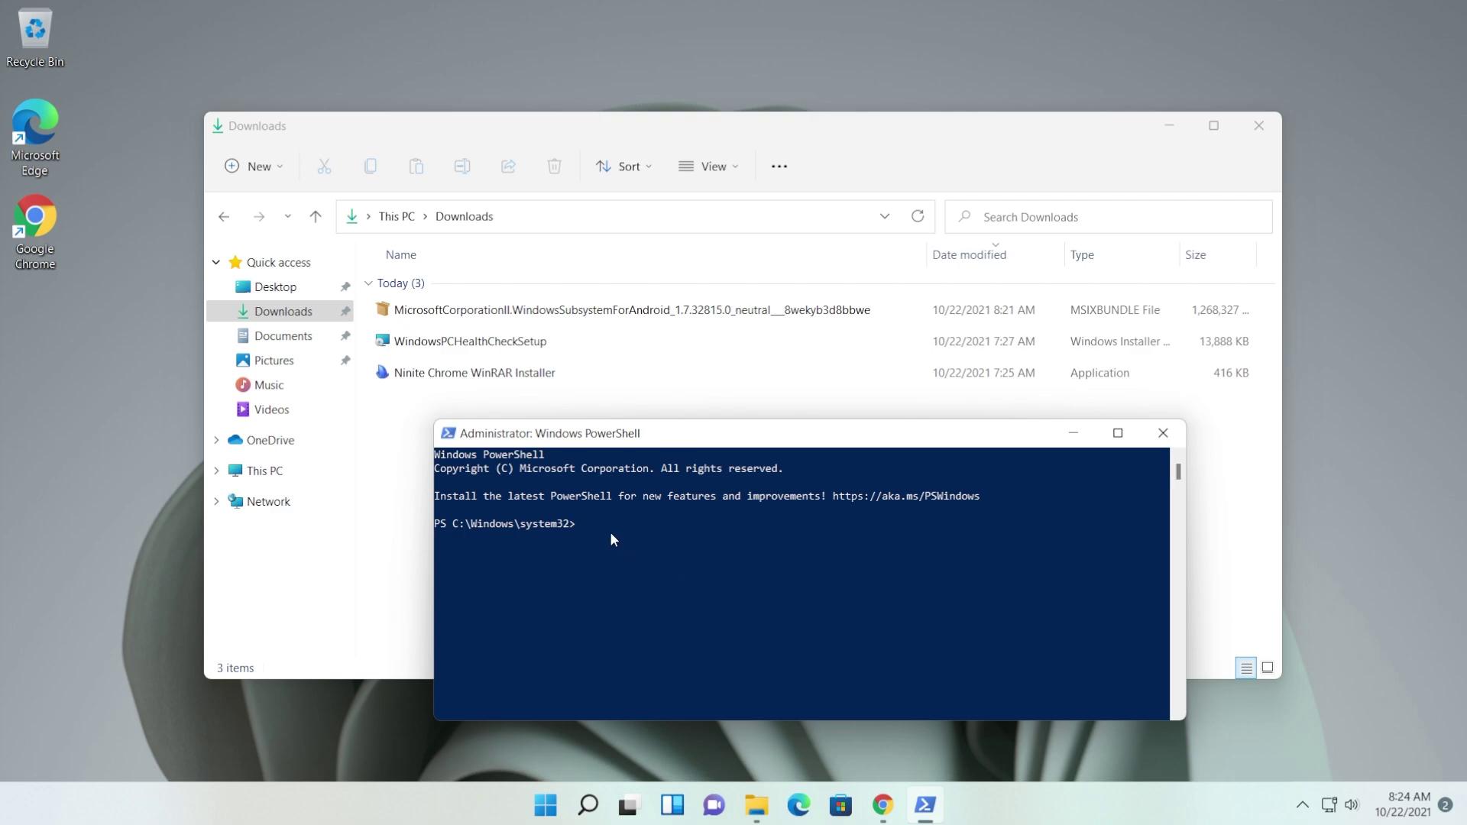
# Copy the Add-AppxPackage "file-location" command from the article in Chrome and paste it into the administrator PowerShell window.
pyautogui.click(883, 804)
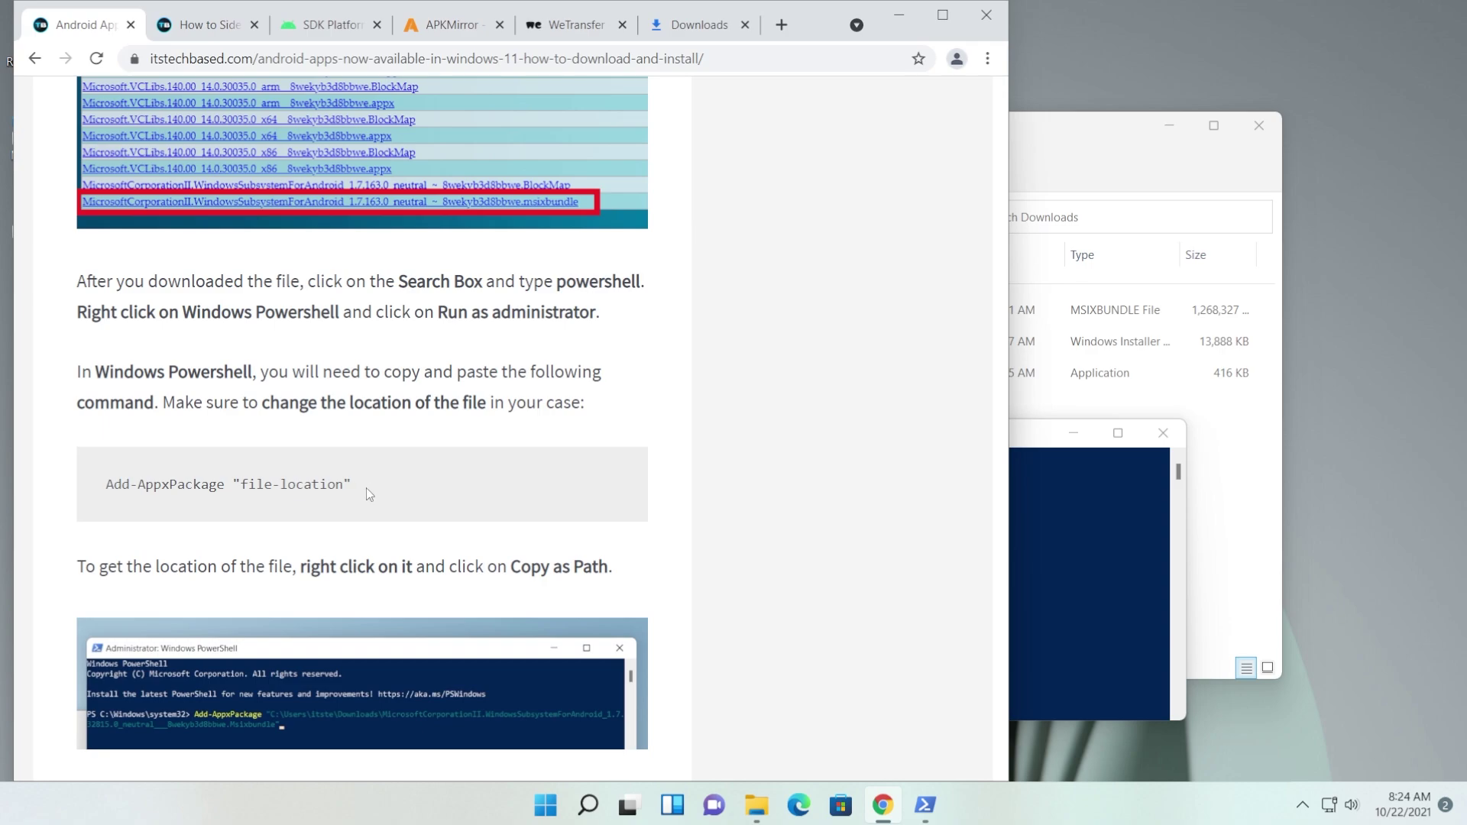
pyautogui.moveTo(363, 488); pyautogui.dragTo(141, 493)
pyautogui.hotkey('ctrl', 'c')
pyautogui.click(899, 16)
pyautogui.rightClick(650, 542)
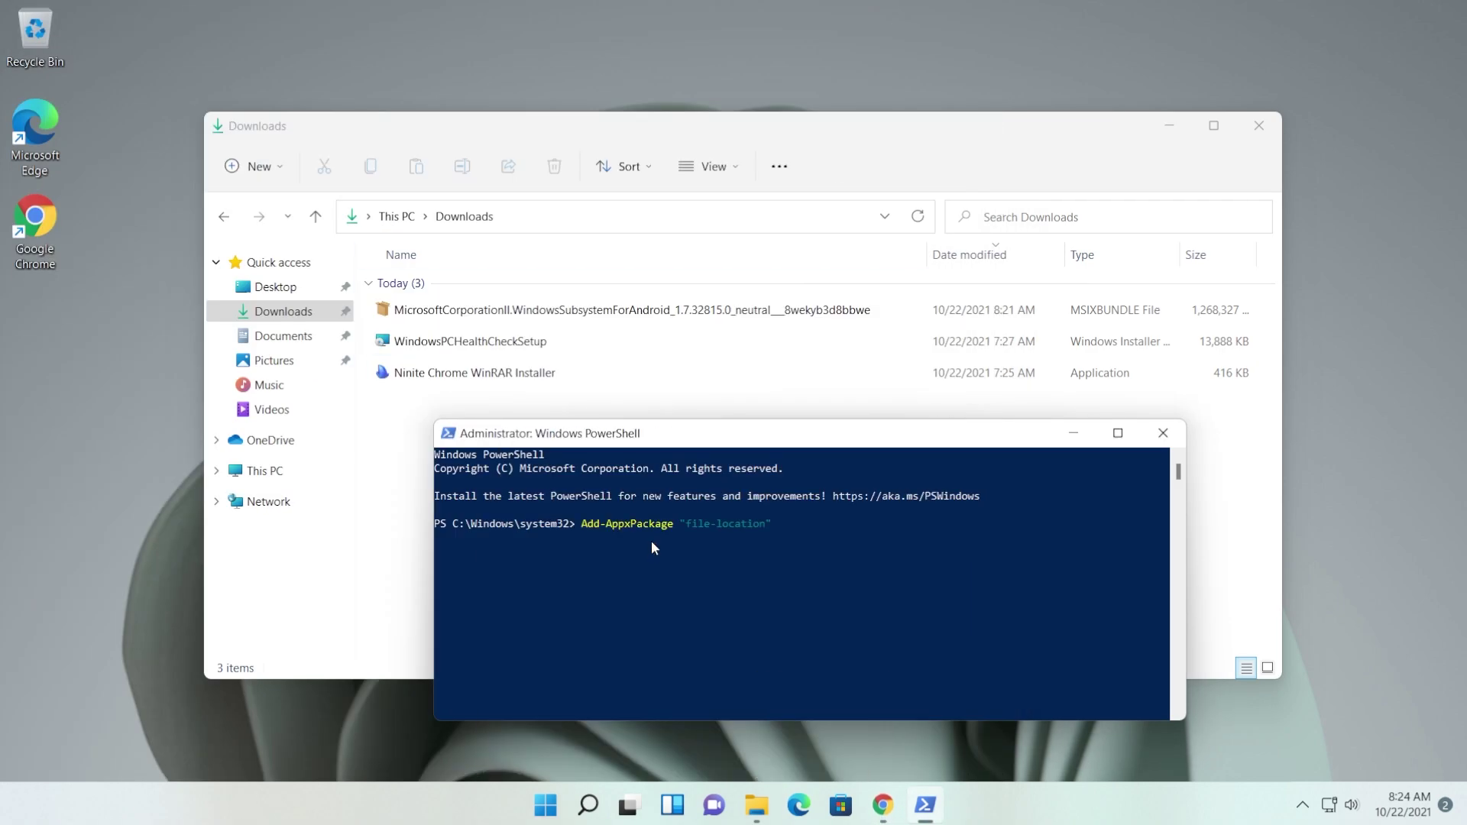
# Delete the "file-location" placeholder from the command, keeping only Add-AppxPackage.
pyautogui.press('BackSpace')
pyautogui.press('BackSpace')
pyautogui.press('BackSpace')
pyautogui.press('BackSpace')
pyautogui.press('BackSpace')
pyautogui.press('BackSpace')
pyautogui.press('BackSpace')
pyautogui.press('BackSpace')
pyautogui.press('BackSpace')
pyautogui.press('BackSpace')
pyautogui.press('BackSpace')
pyautogui.press('BackSpace')
pyautogui.press('BackSpace')
pyautogui.press('BackSpace')
# Copy the path of the WindowsSubsystemForAndroid_1.7.32815.0 package in Downloads, paste it after Add-AppxPackage in PowerShell and run the command.
pyautogui.rightClick(487, 314)
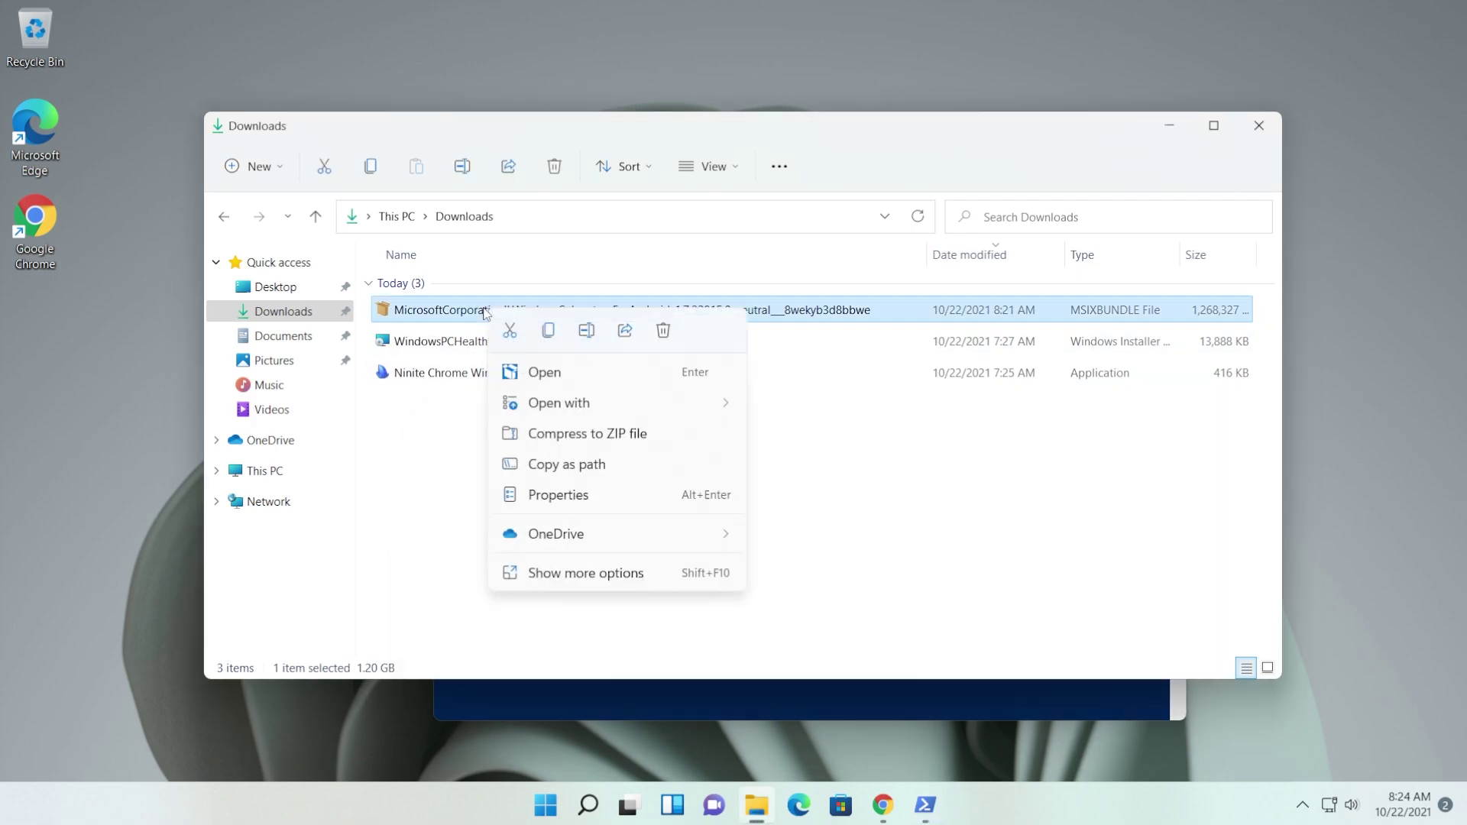
pyautogui.click(581, 472)
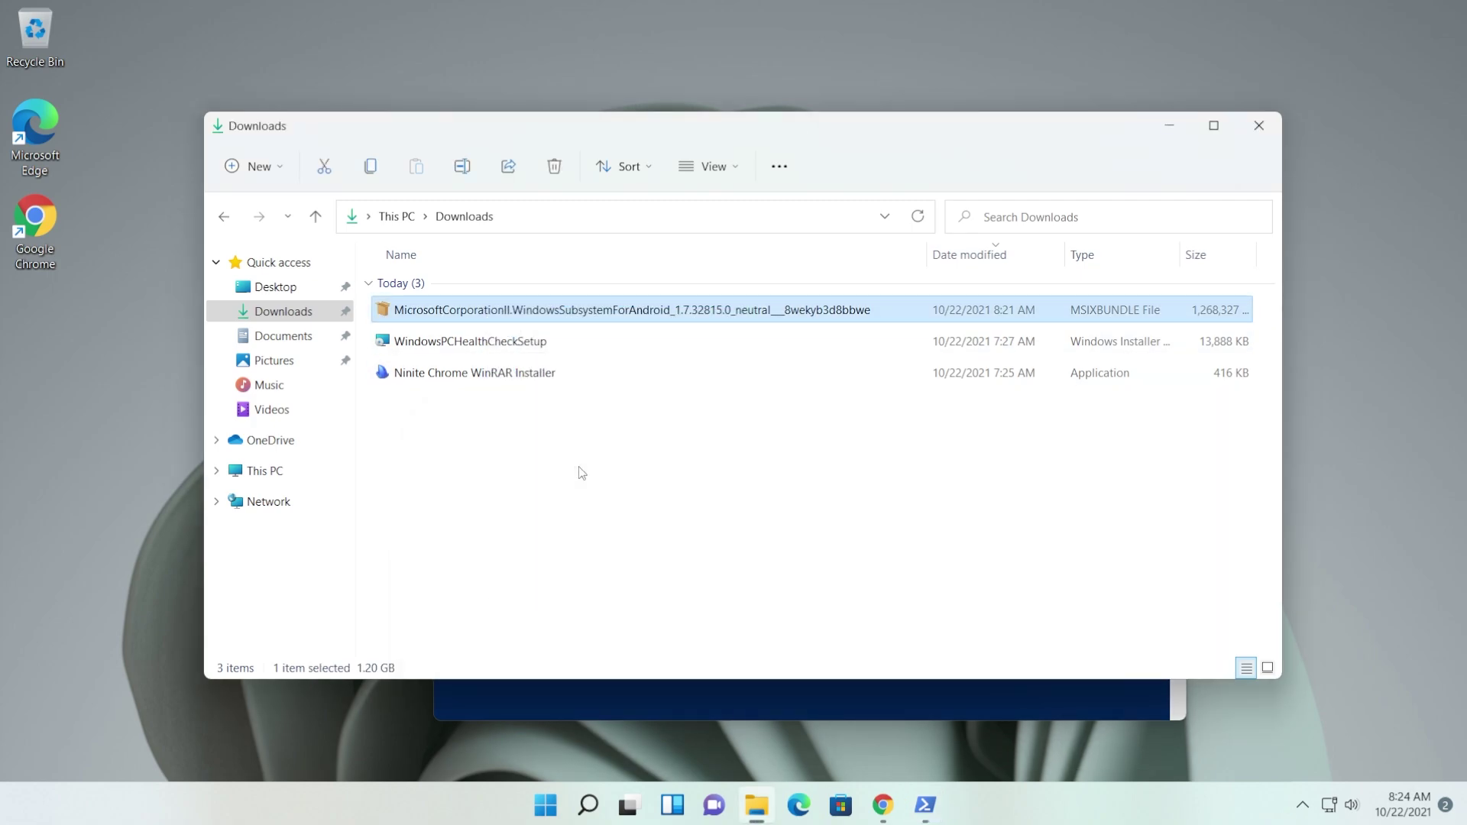
pyautogui.click(764, 703)
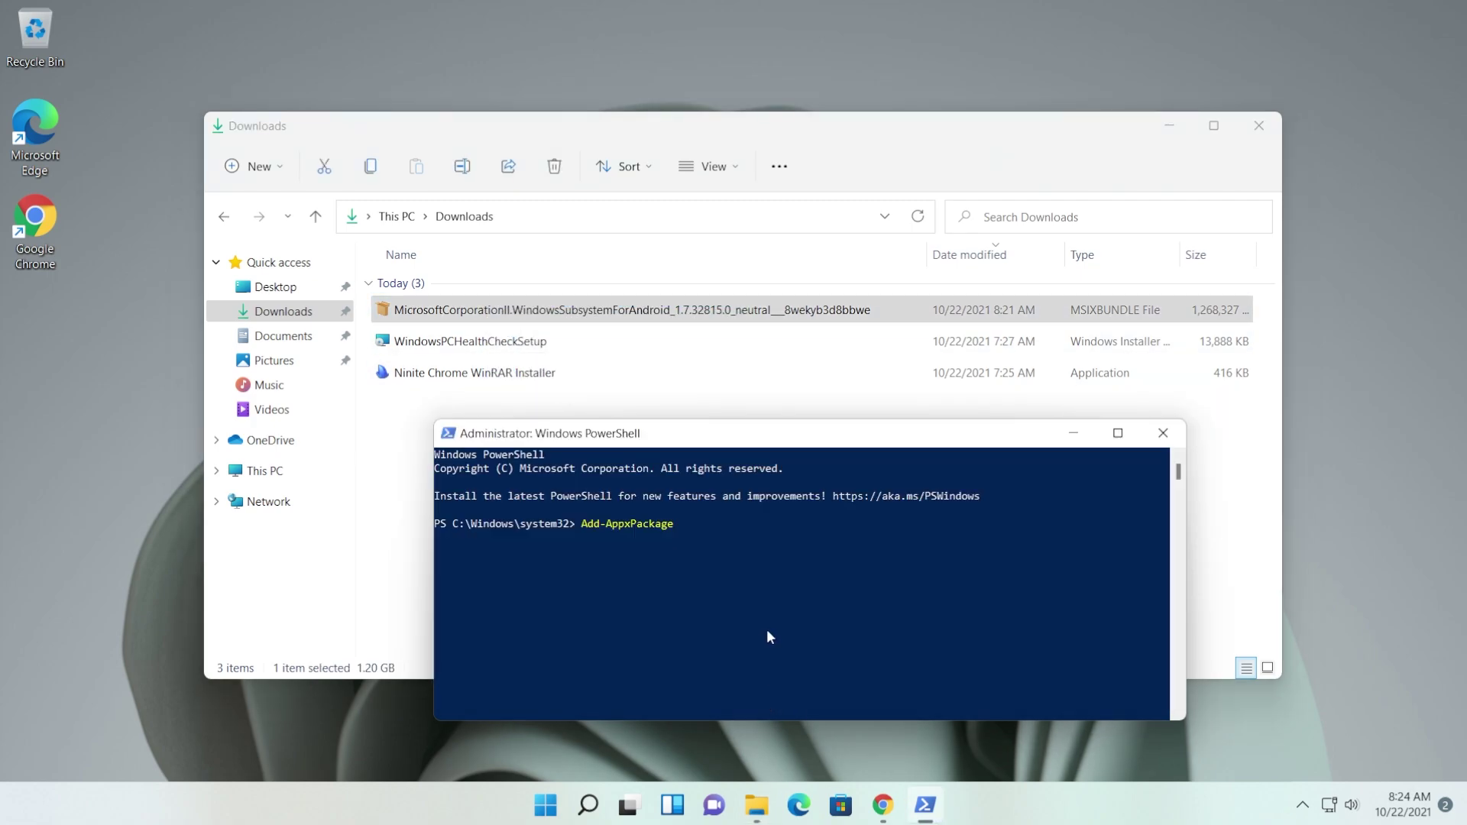
pyautogui.rightClick(702, 526)
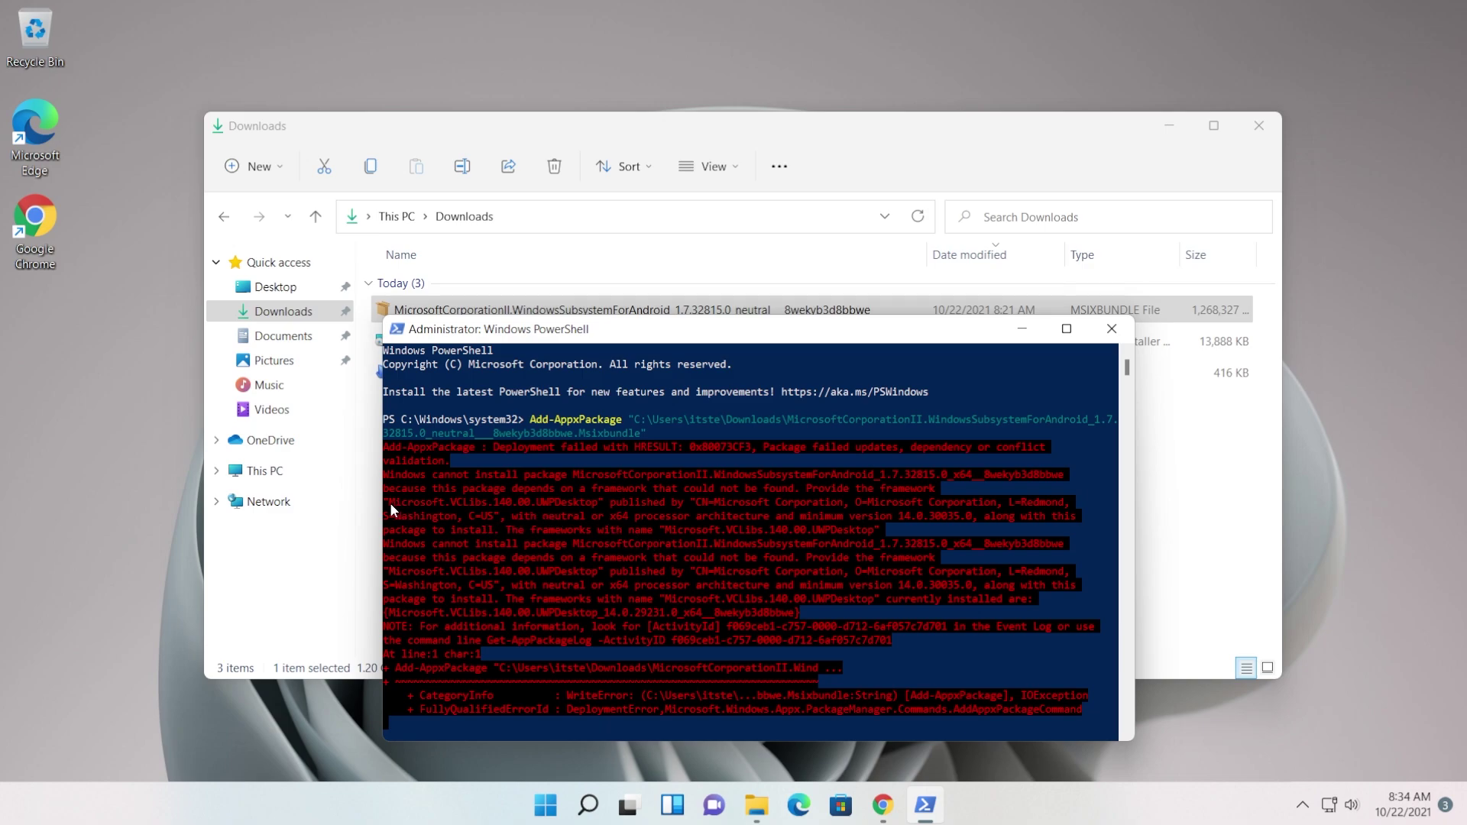
# Examine the Add-AppxPackage output in PowerShell, and open the Updates & downloads library in Microsoft Store.
pyautogui.moveTo(390, 502); pyautogui.dragTo(534, 511)
pyautogui.click(581, 529)
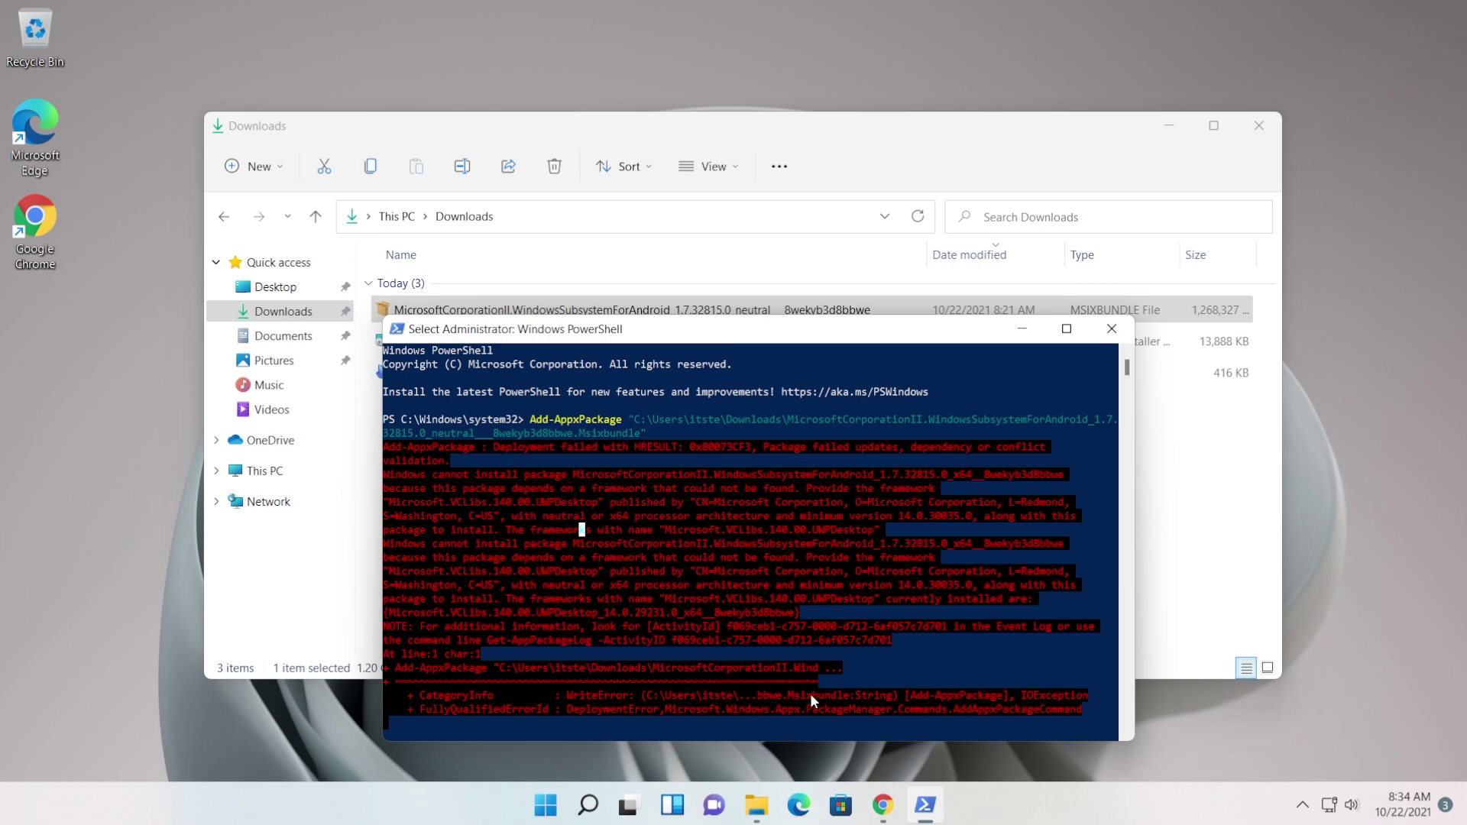
pyautogui.click(841, 804)
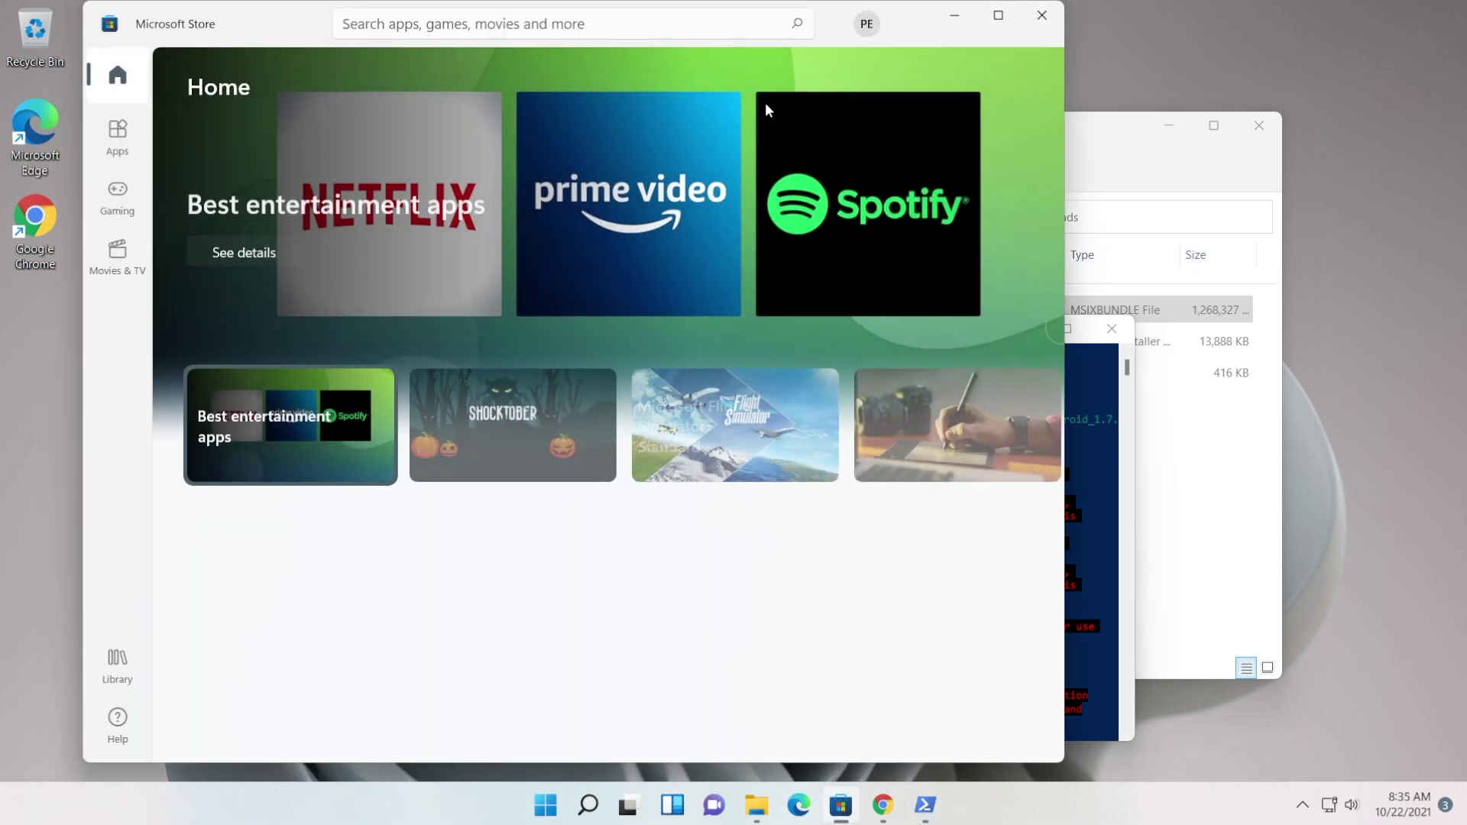
pyautogui.click(117, 663)
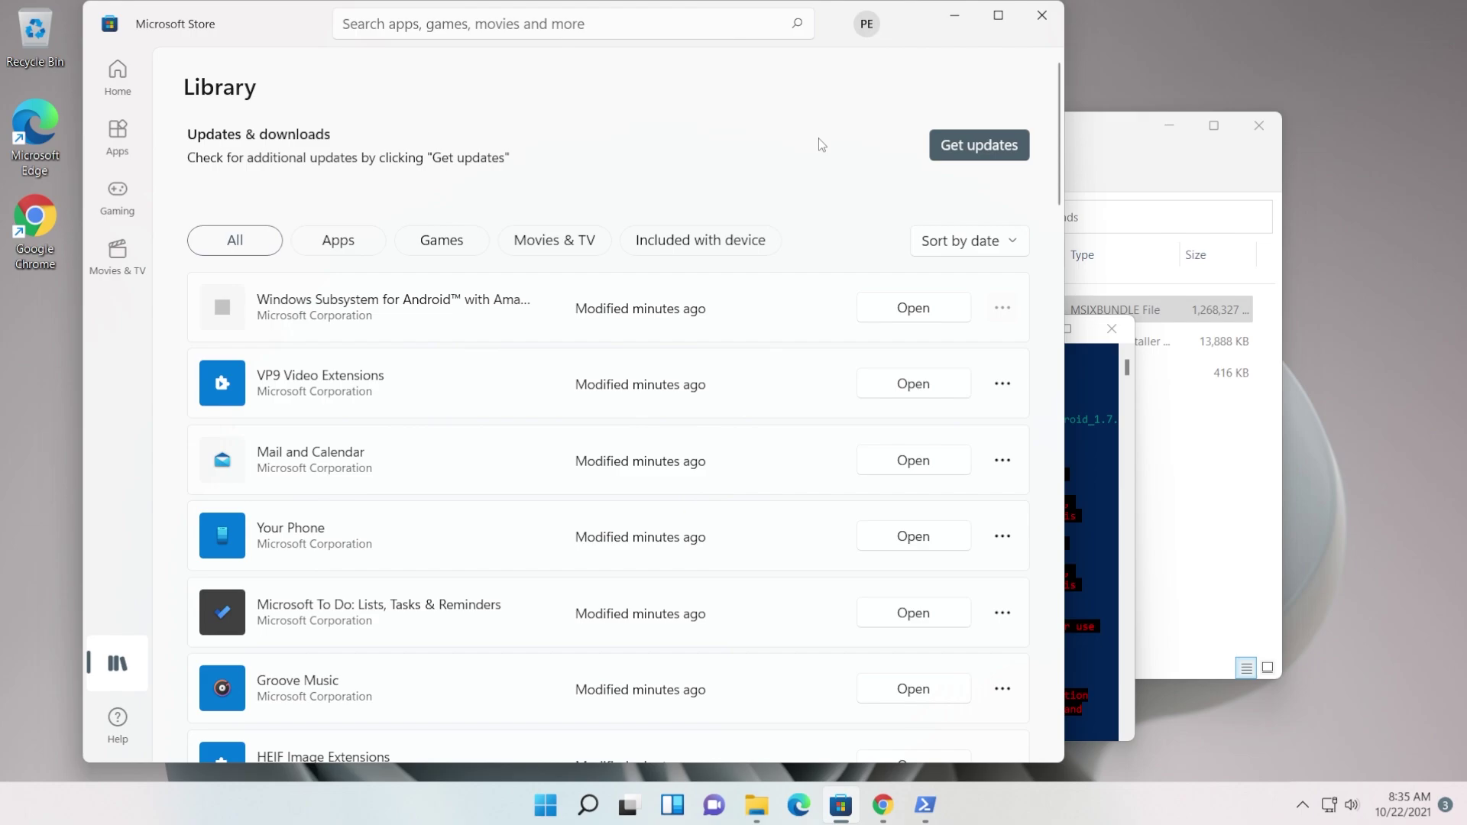
# Close Microsoft Store, the administrator PowerShell window and the Downloads folder.
pyautogui.hotkey('alt', 'F4')
pyautogui.click(1111, 329)
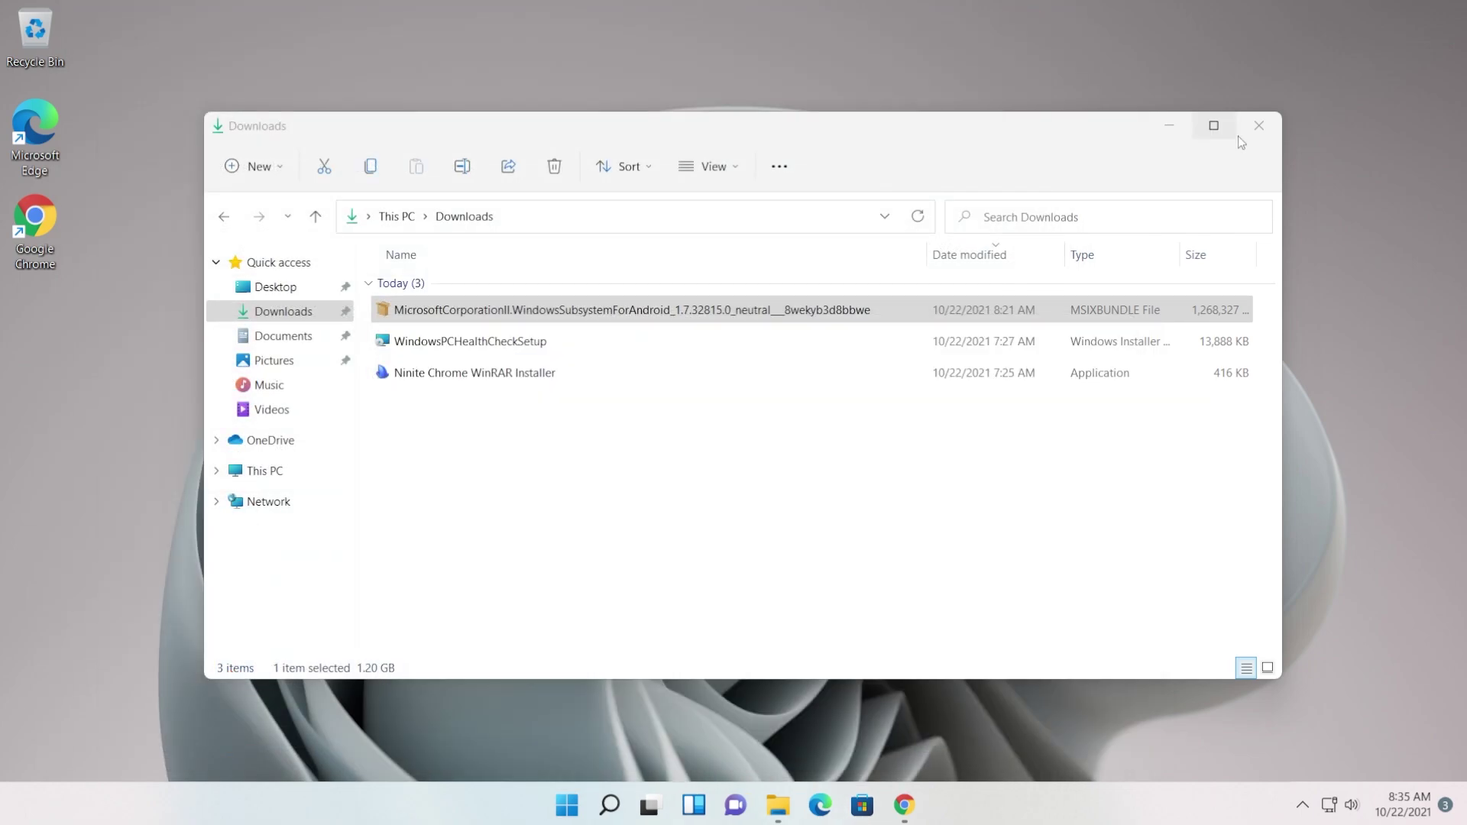
pyautogui.hotkey('alt', 'F4')
# Search Windows for "windows s" and open Windows Subsystem for Android.
pyautogui.click(609, 804)
pyautogui.write('w')
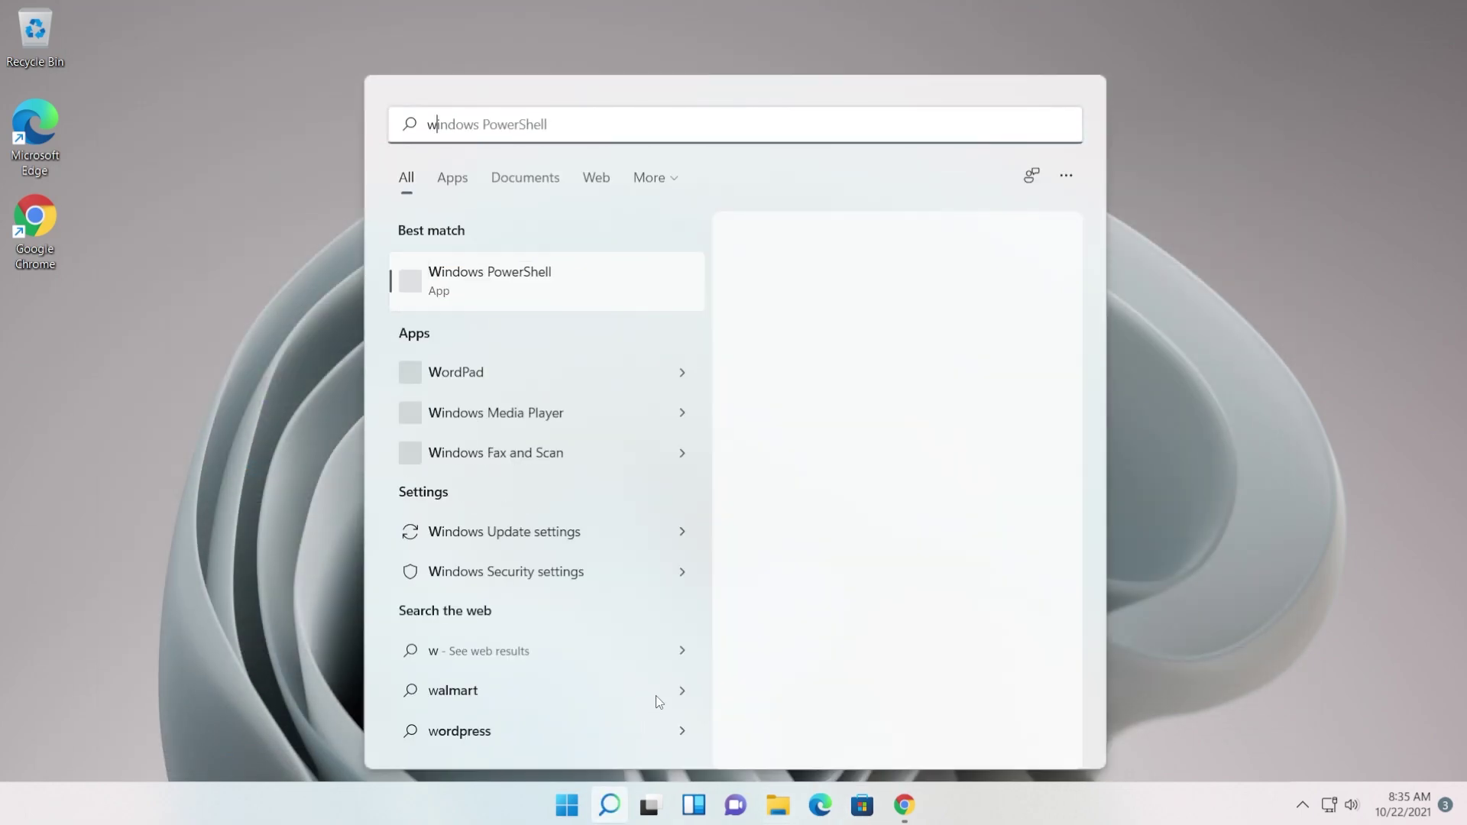
pyautogui.write('indows s')
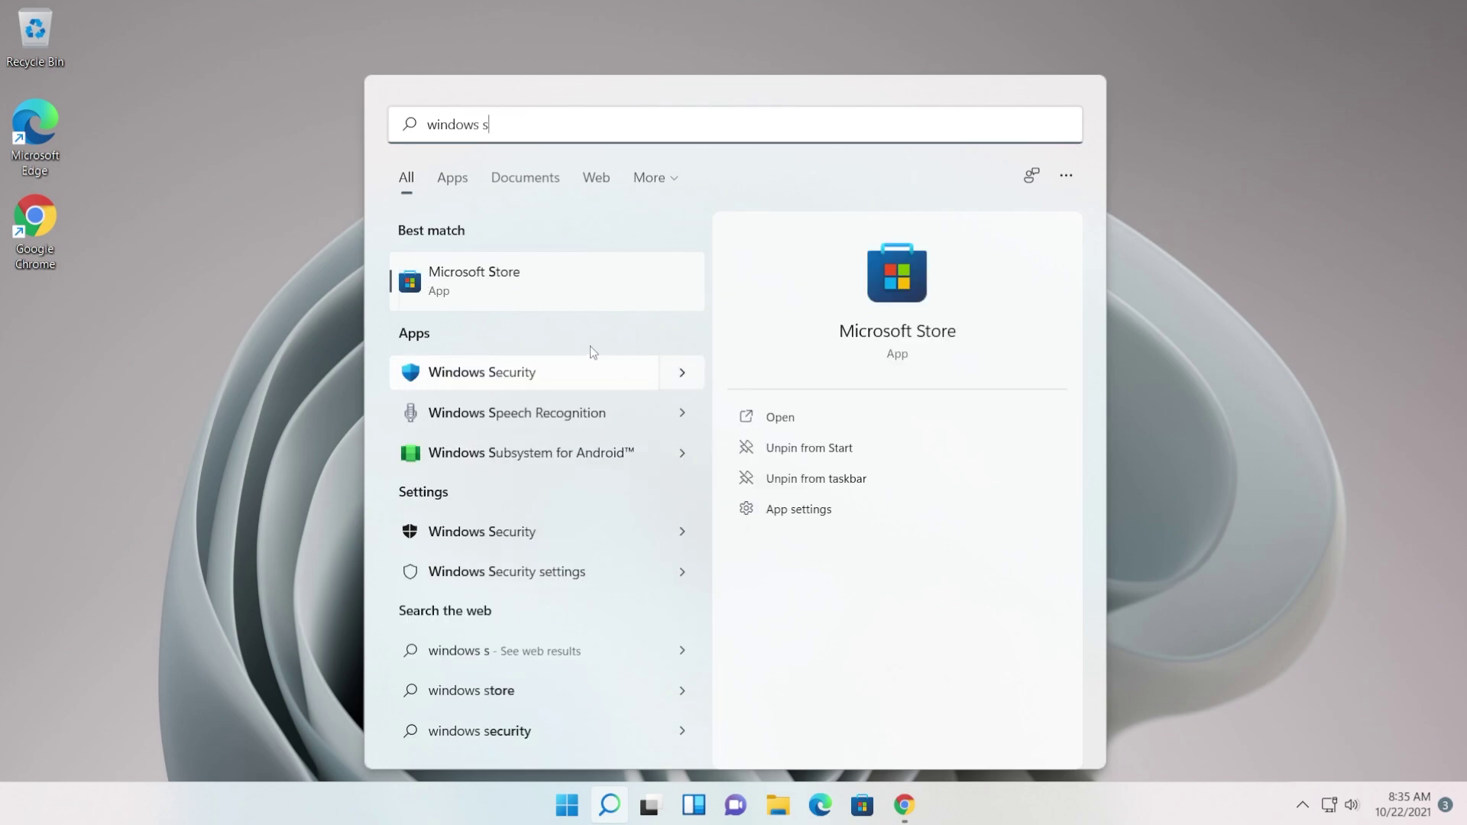
pyautogui.click(518, 455)
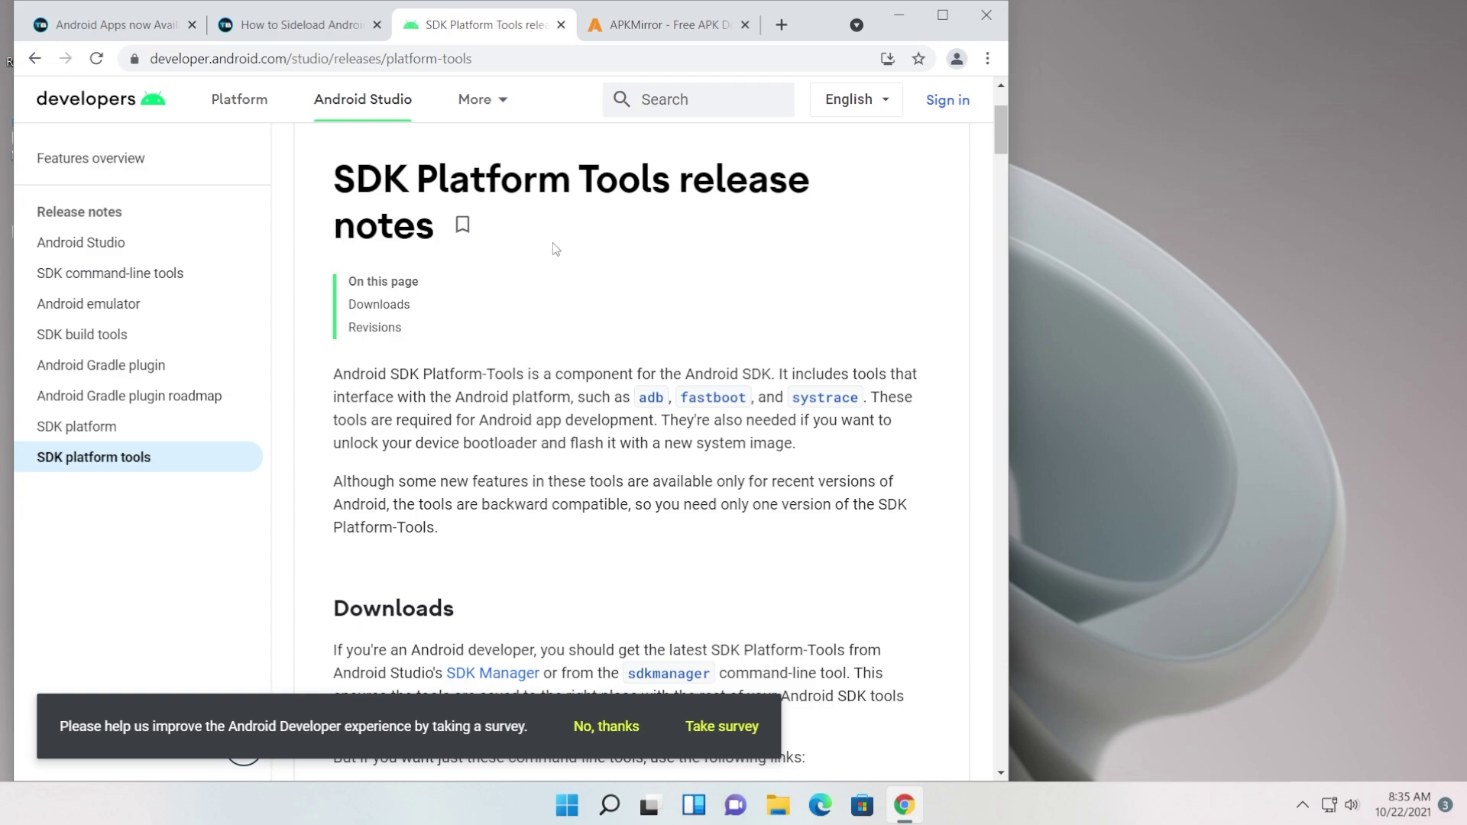
# In Chrome, open the SDK Platform-Tools for Windows download from the SDK Platform Tools release notes page.
pyautogui.scroll(-5, 555, 248)
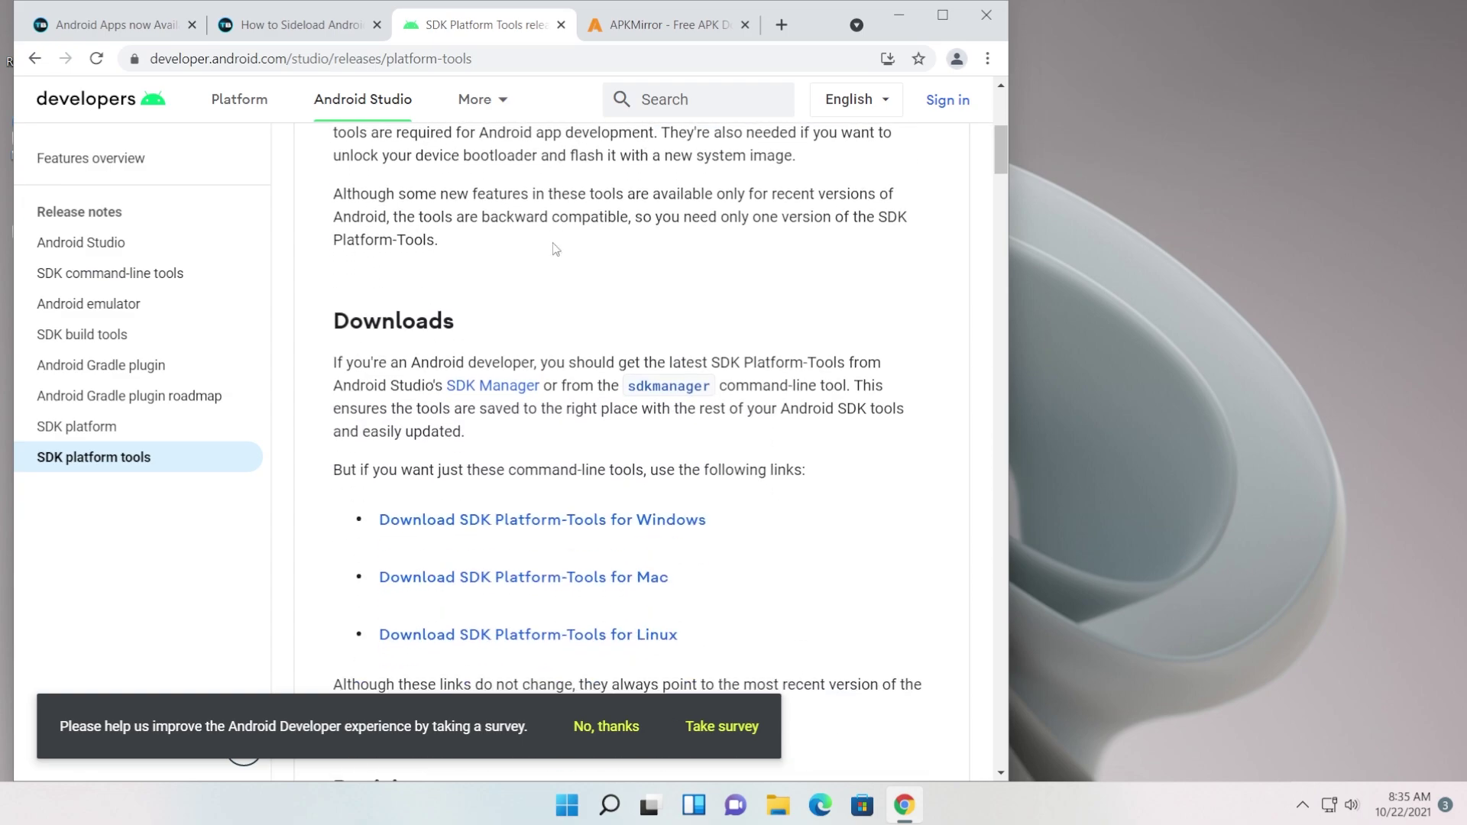
pyautogui.scroll(5, 556, 248)
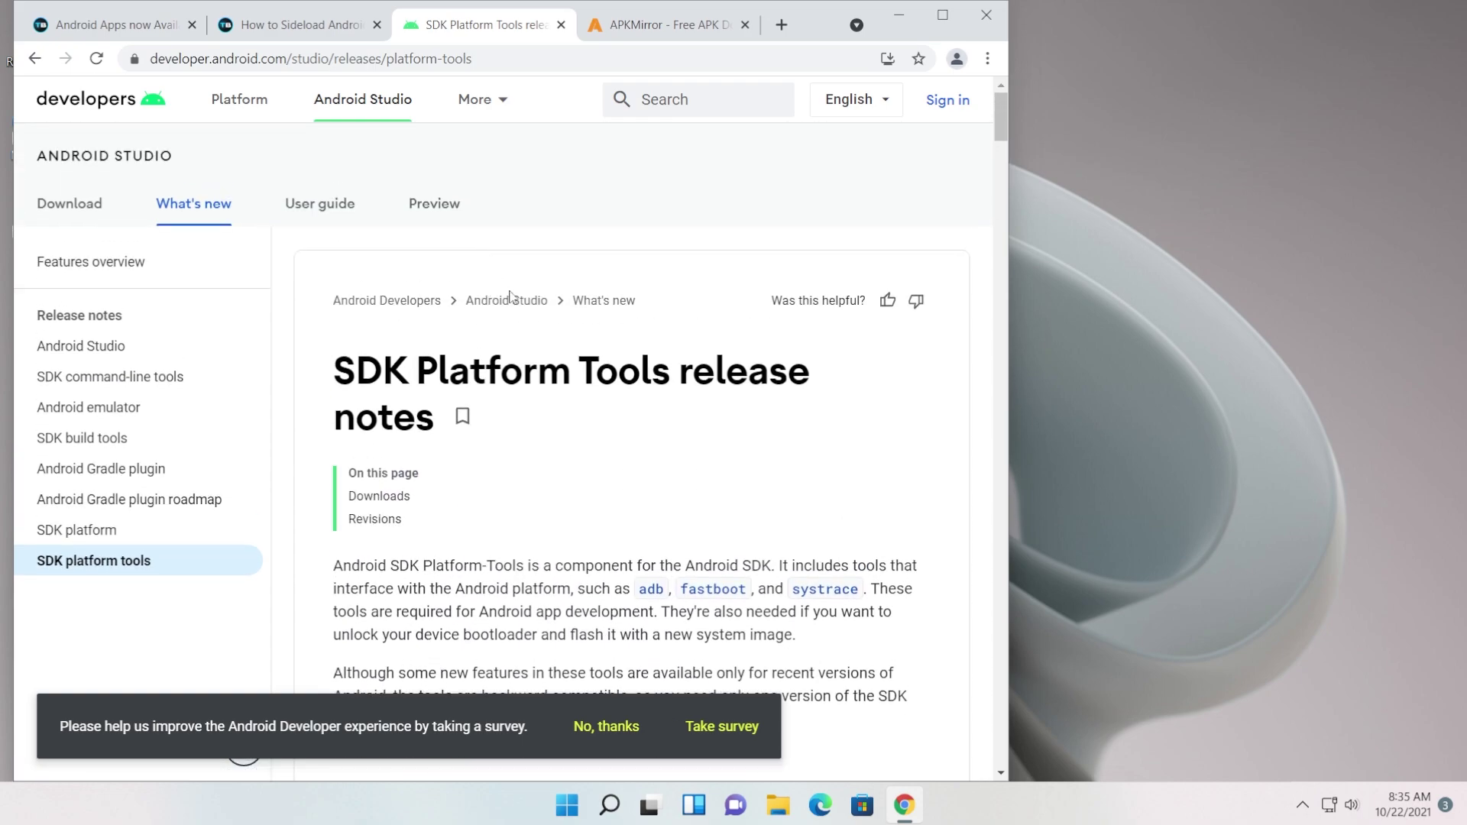
pyautogui.scroll(-1, 688, 321)
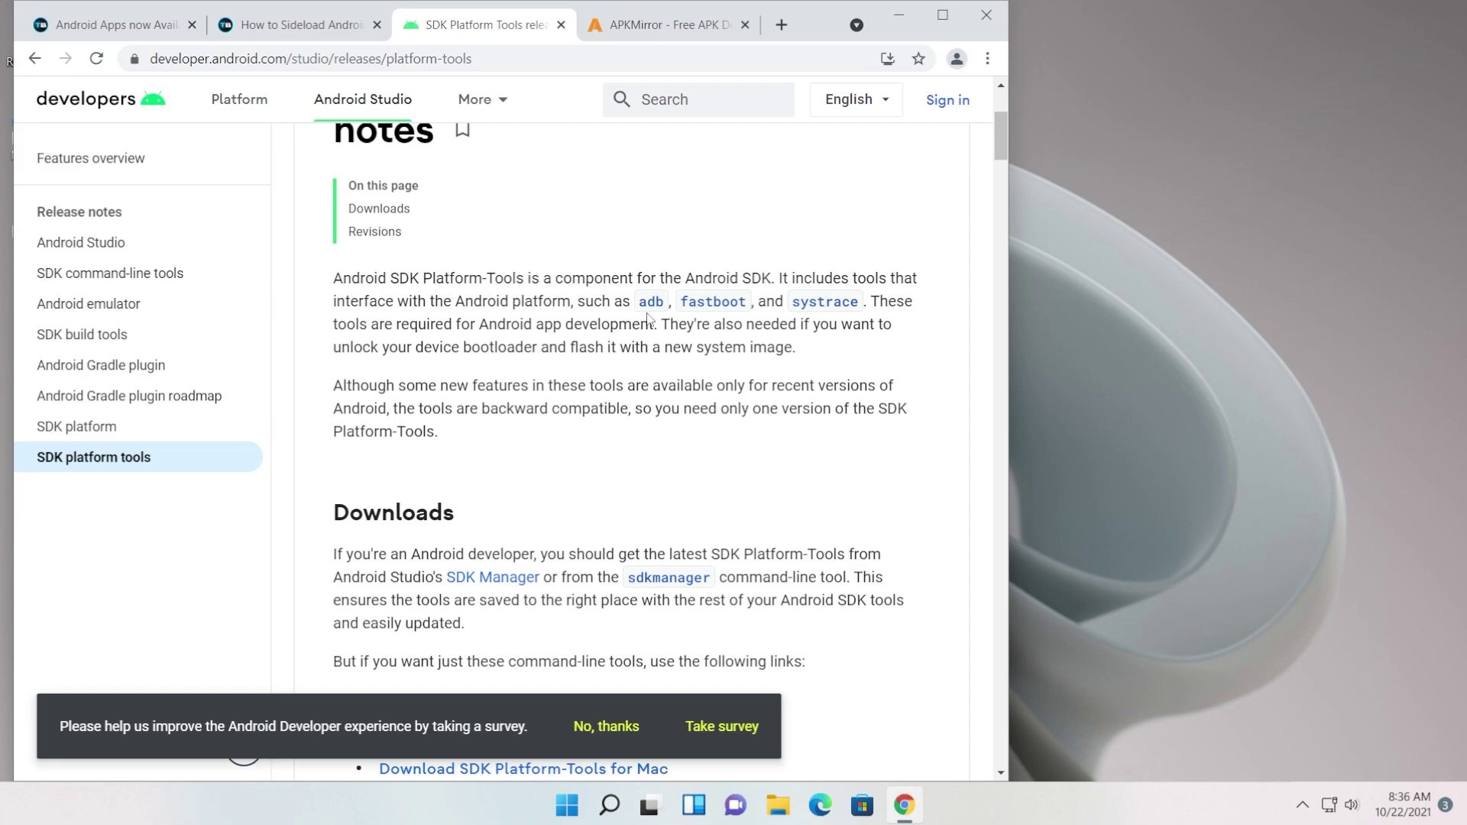
pyautogui.scroll(-3, 823, 356)
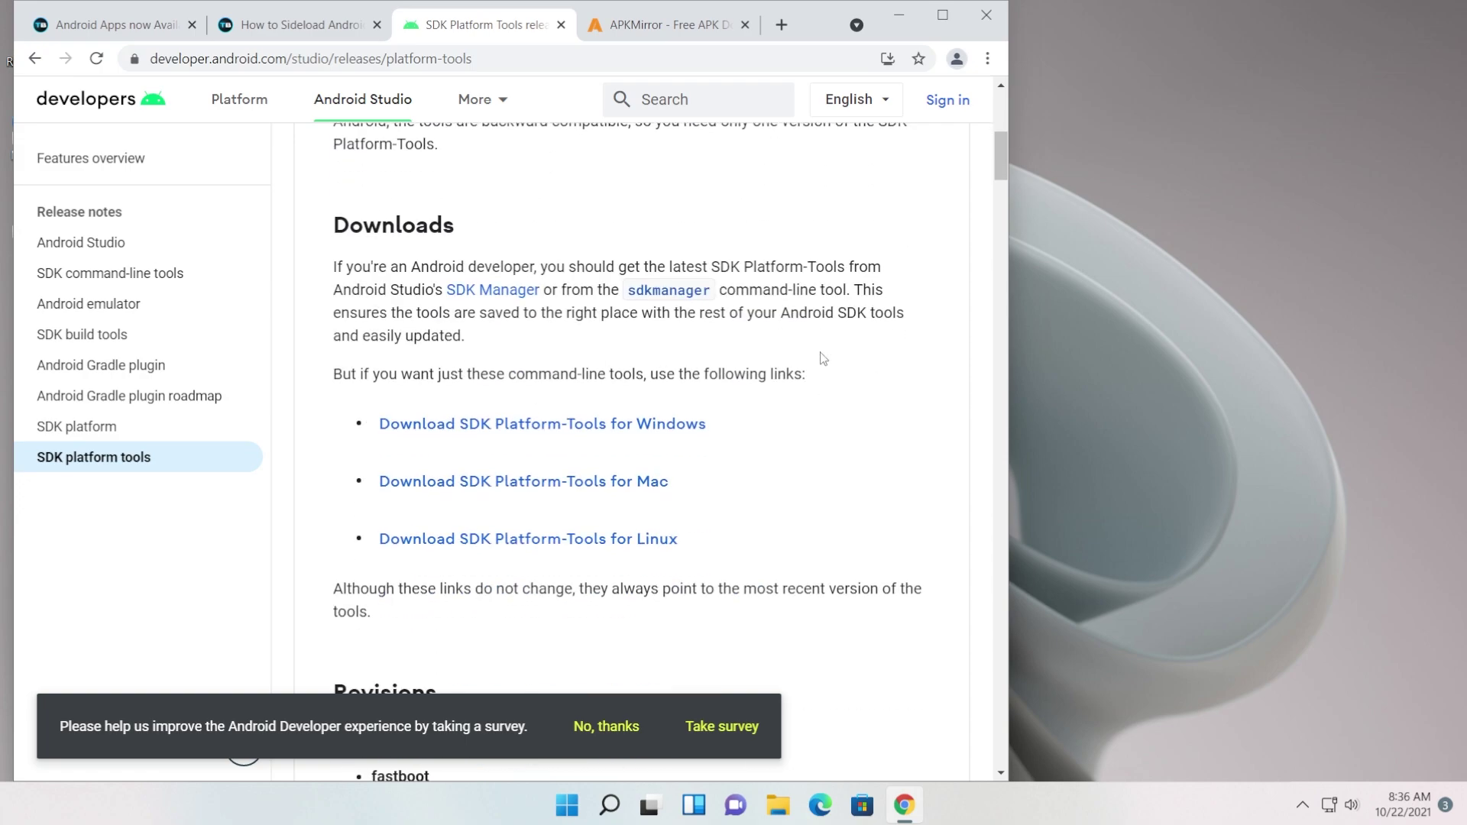
pyautogui.click(527, 435)
# Agree to the terms and conditions of the SDK license and download Android SDK Platform-Tools for Windows.
pyautogui.scroll(-10, 599, 399)
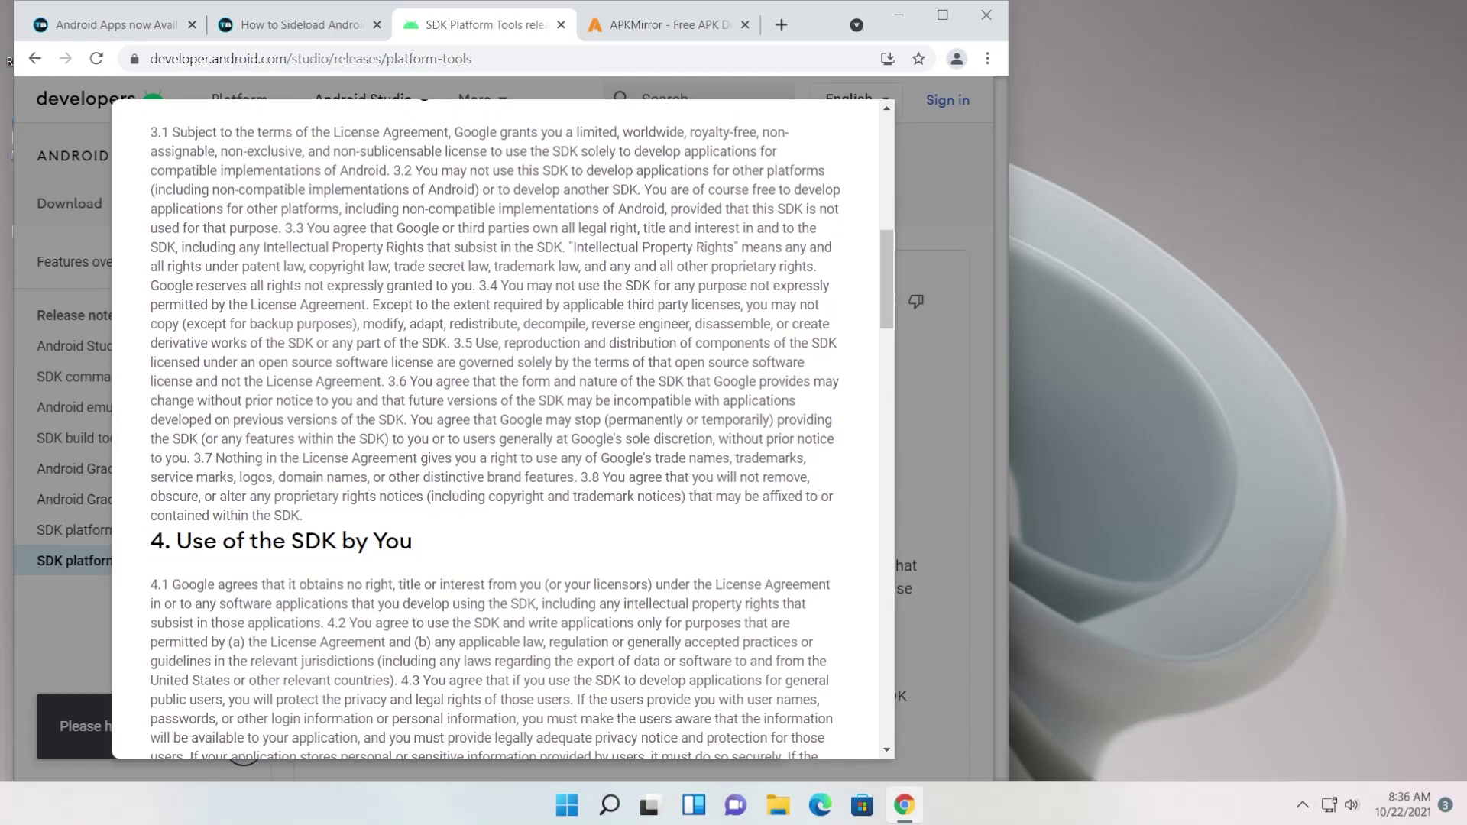
pyautogui.scroll(-20, 580, 507)
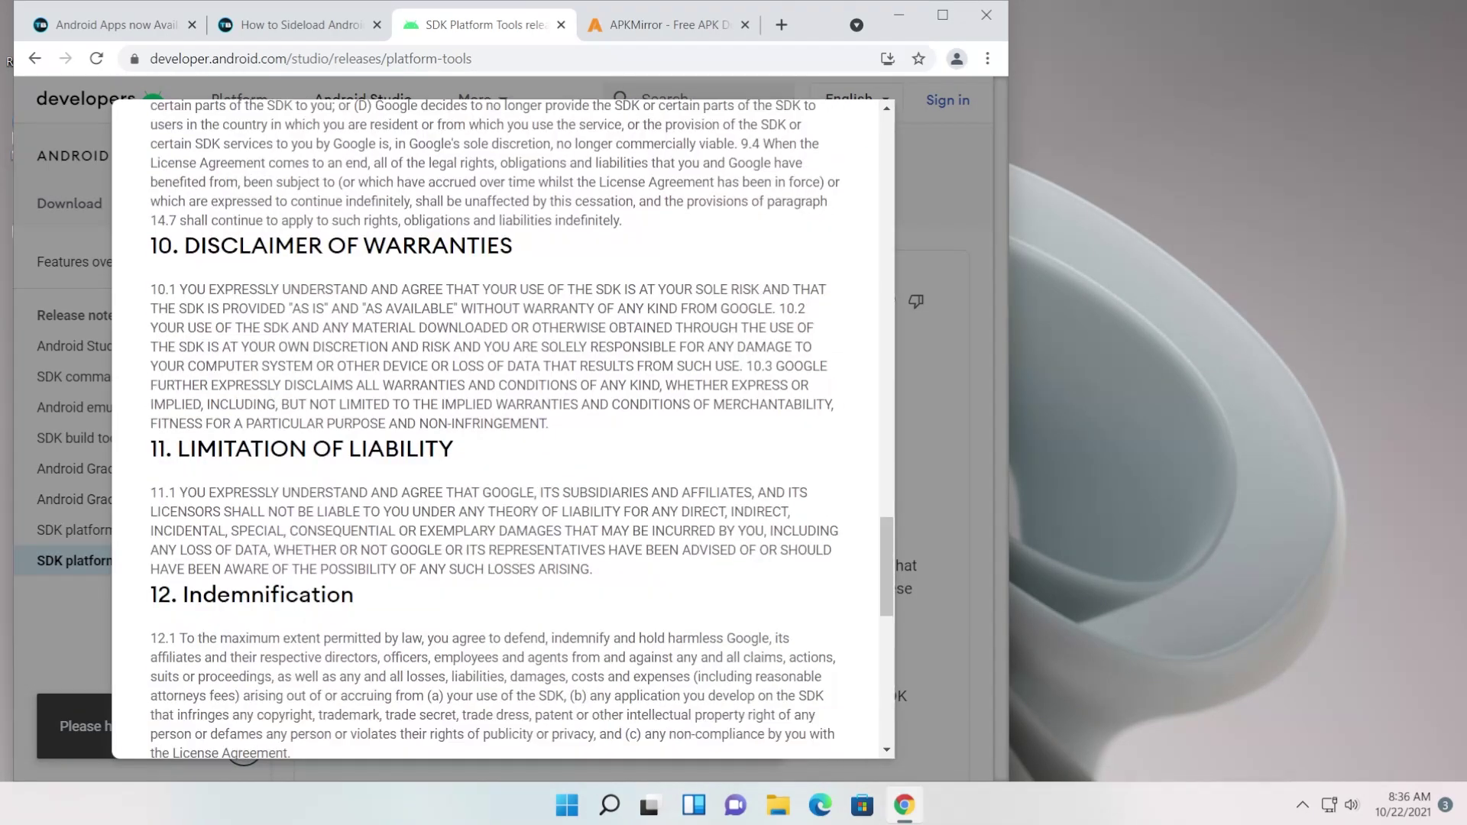
pyautogui.scroll(-5, 579, 507)
pyautogui.click(298, 592)
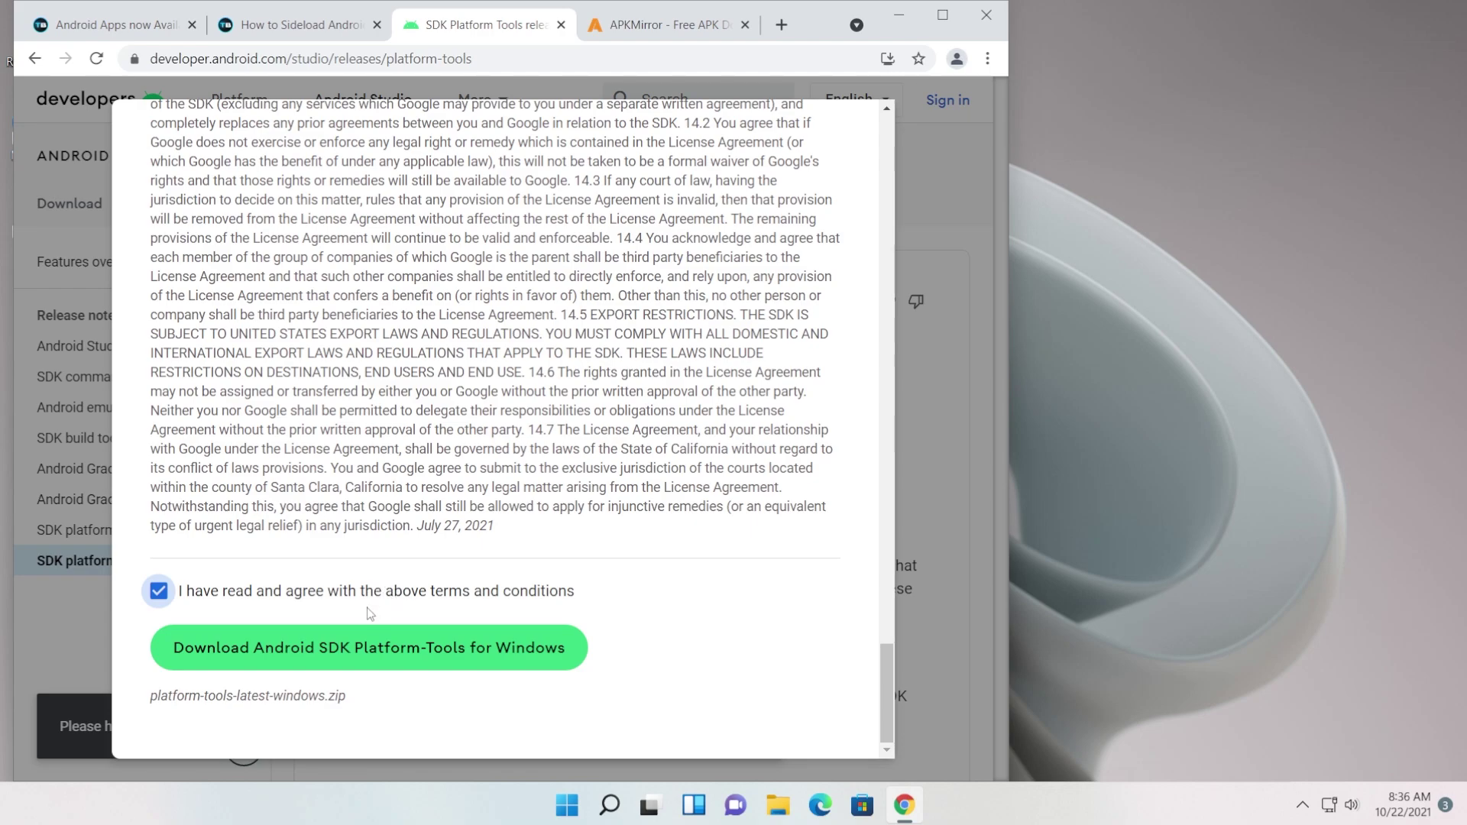
pyautogui.click(341, 657)
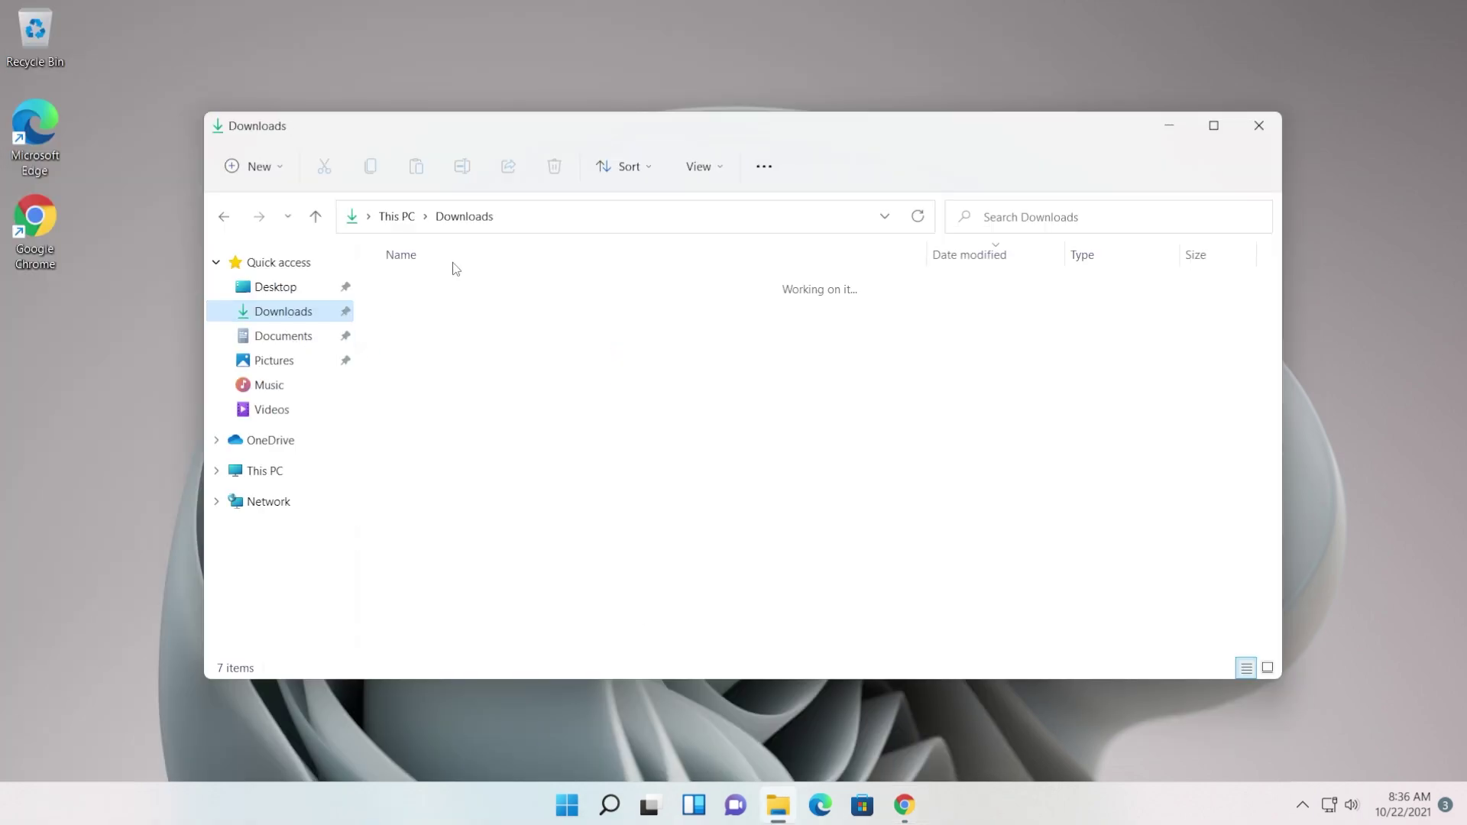
# Move the platform-tools_r31.0.3-windows archive from the Downloads folder to the desktop and close File Explorer.
pyautogui.moveTo(495, 131); pyautogui.dragTo(635, 130)
pyautogui.moveTo(569, 298); pyautogui.dragTo(805, 22)
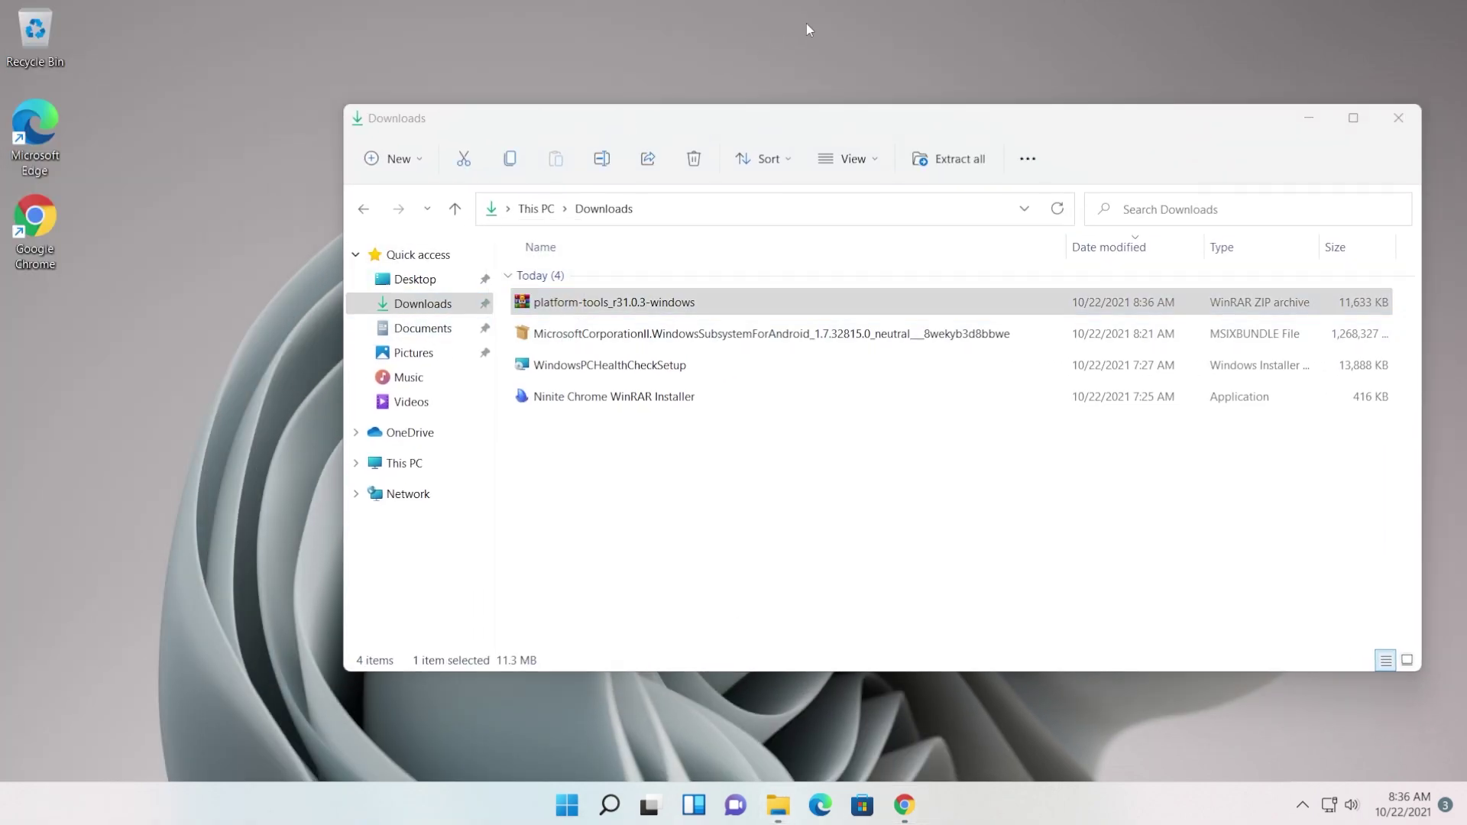
pyautogui.click(1398, 118)
# Extract the platform-tools_r31.0.3-windows archive on the desktop into its own folder.
pyautogui.rightClick(233, 404)
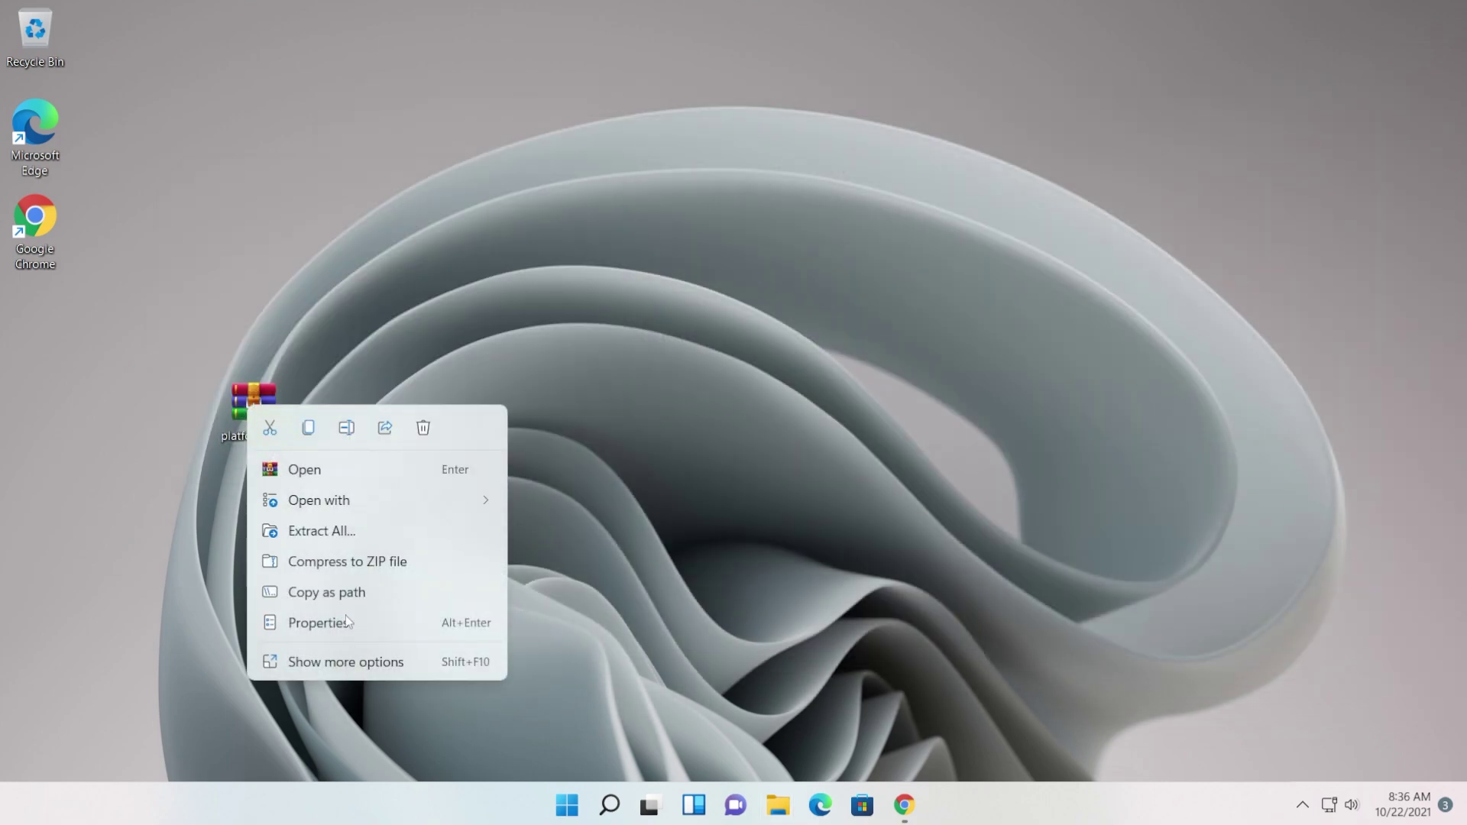
pyautogui.click(341, 664)
pyautogui.click(489, 308)
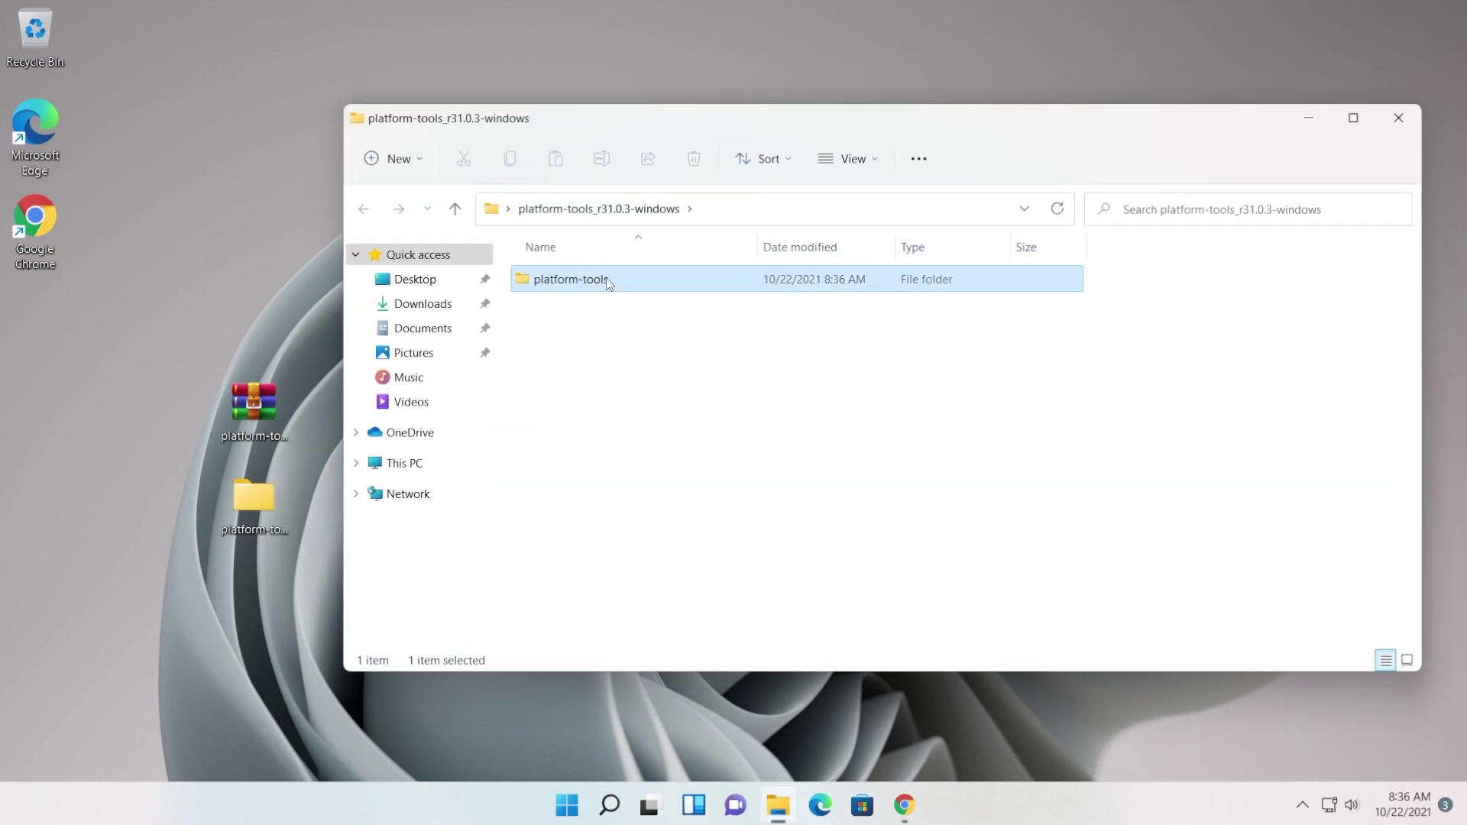
# Look through the files in the extracted platform-tools folder and close the window.
pyautogui.doubleClick(581, 280)
pyautogui.moveTo(640, 382)
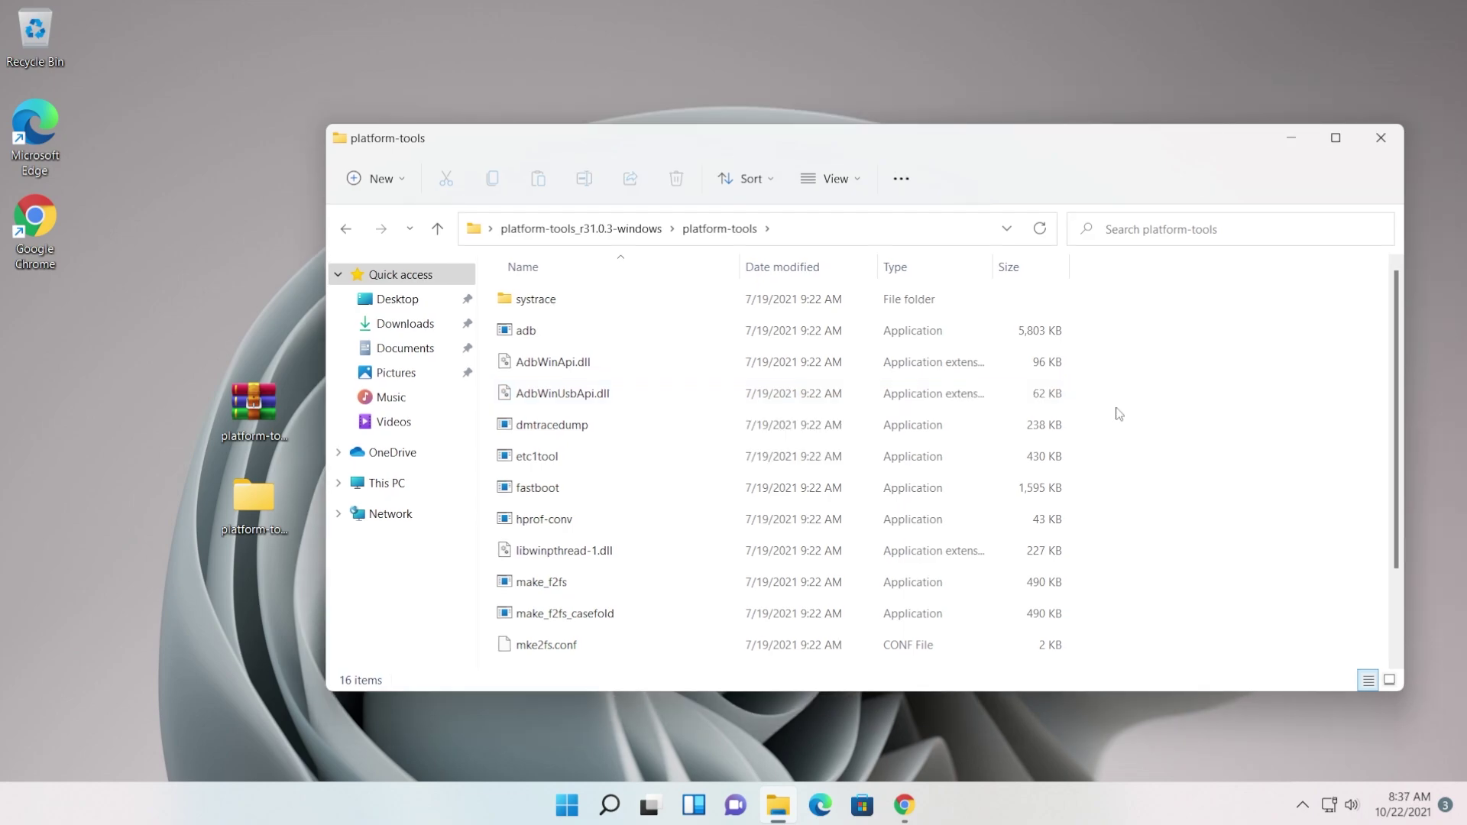
pyautogui.click(1381, 138)
# Switch to the APKMirror page in Chrome, dismiss the downloads bar and search the site for "instagram".
pyautogui.hotkey('alt', 'Tab')
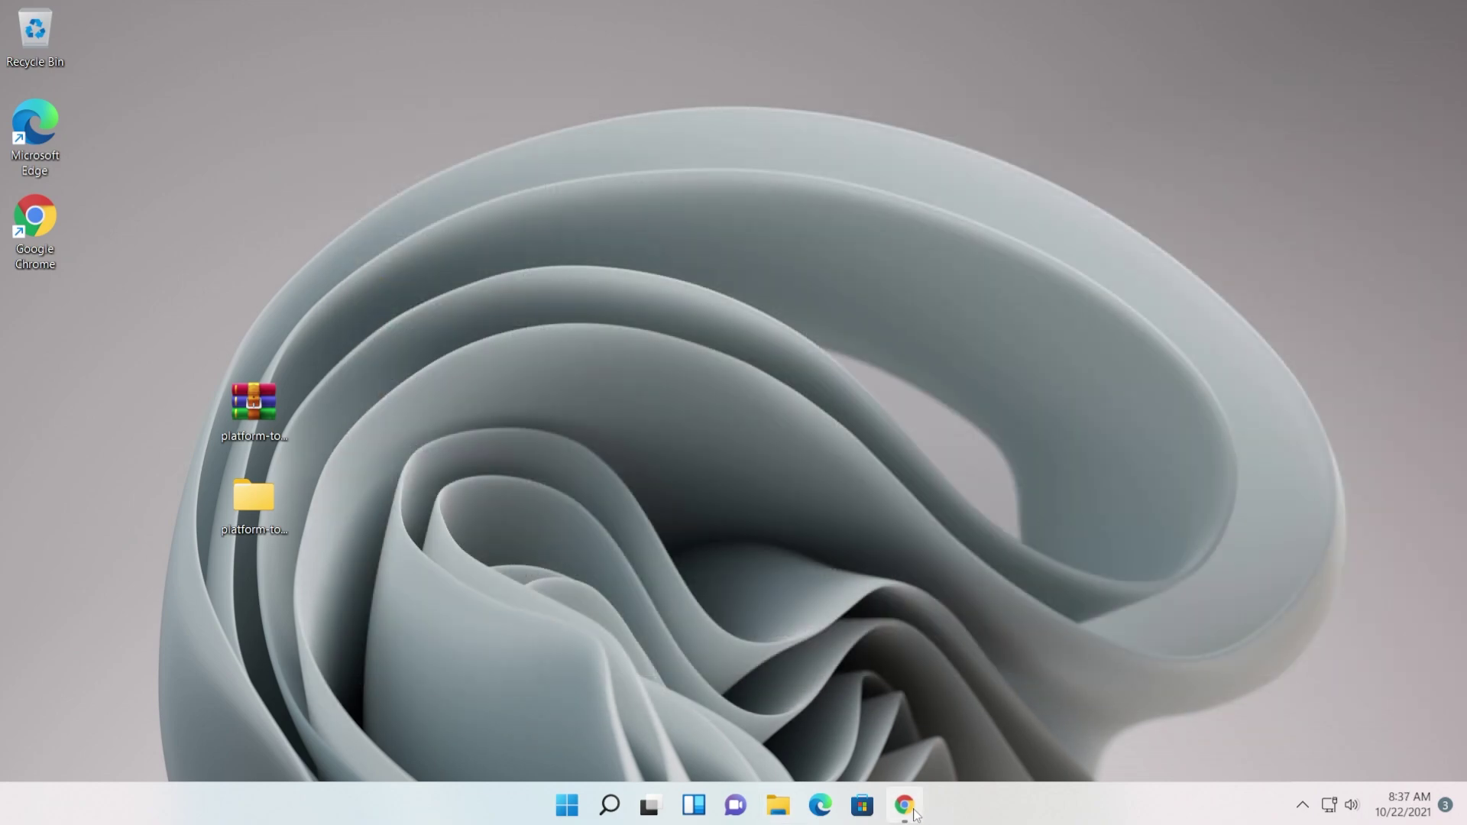
pyautogui.click(664, 25)
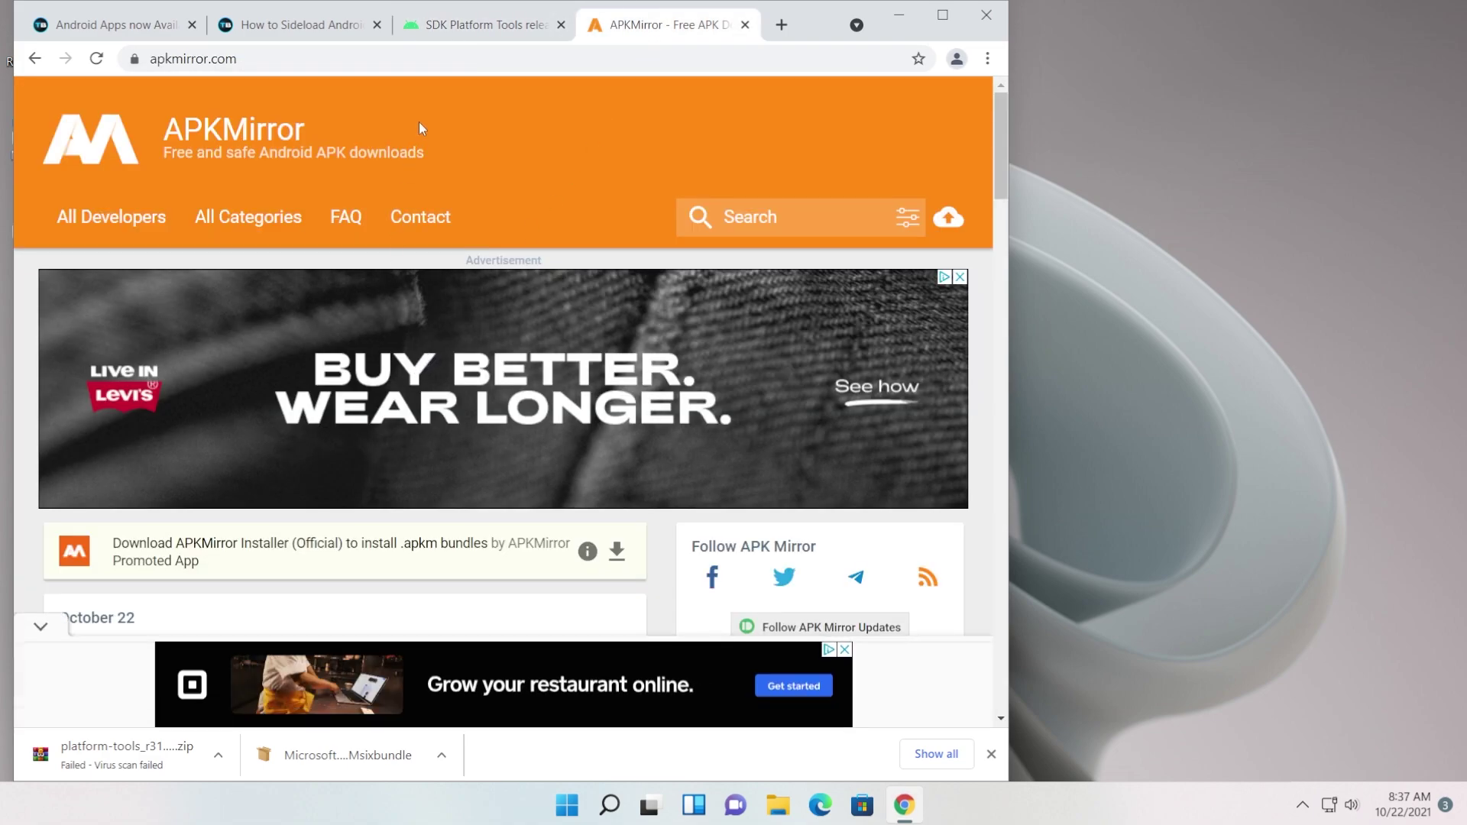
pyautogui.click(991, 754)
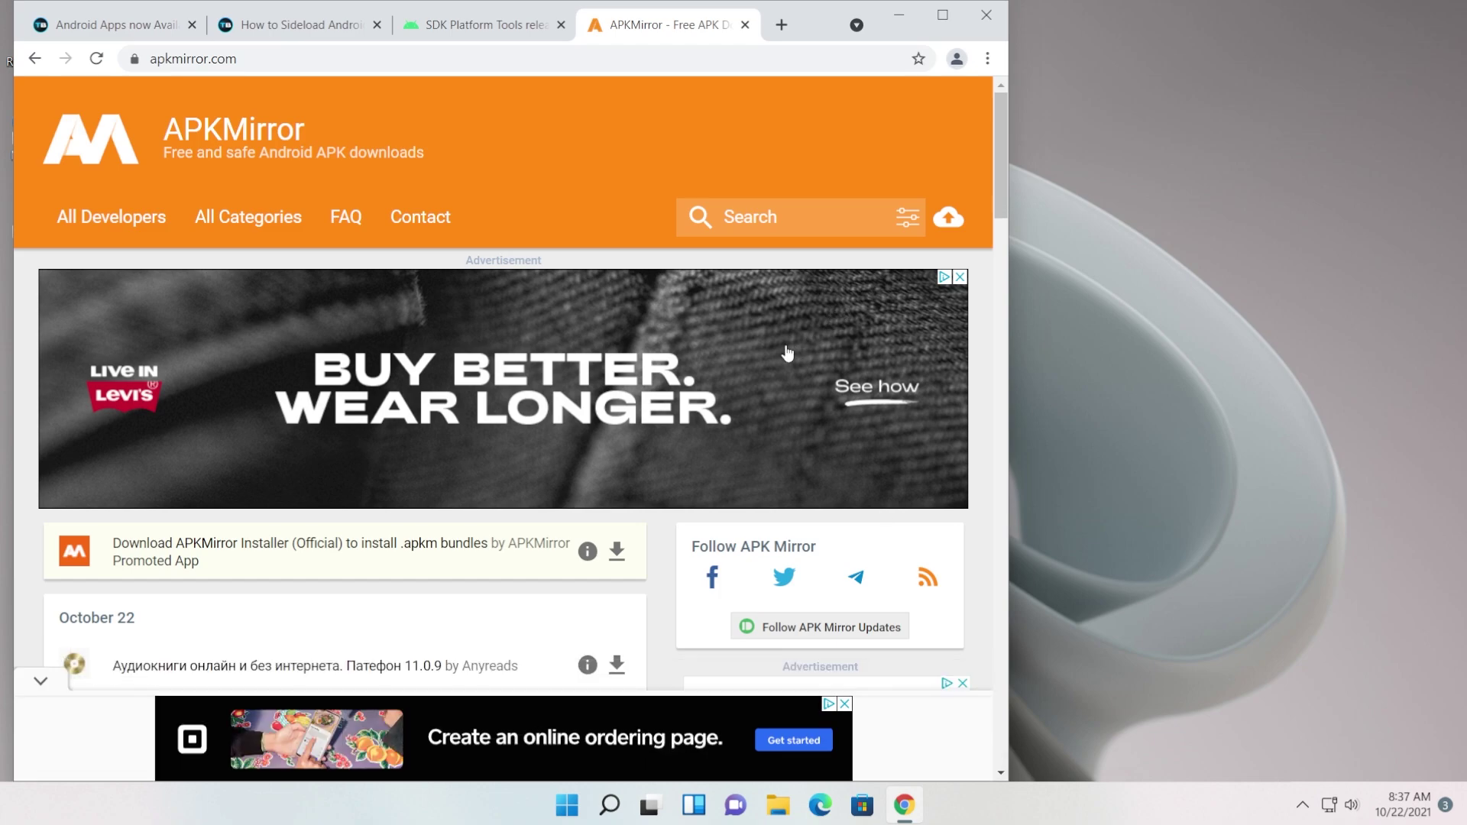
pyautogui.click(763, 217)
pyautogui.write('instagram')
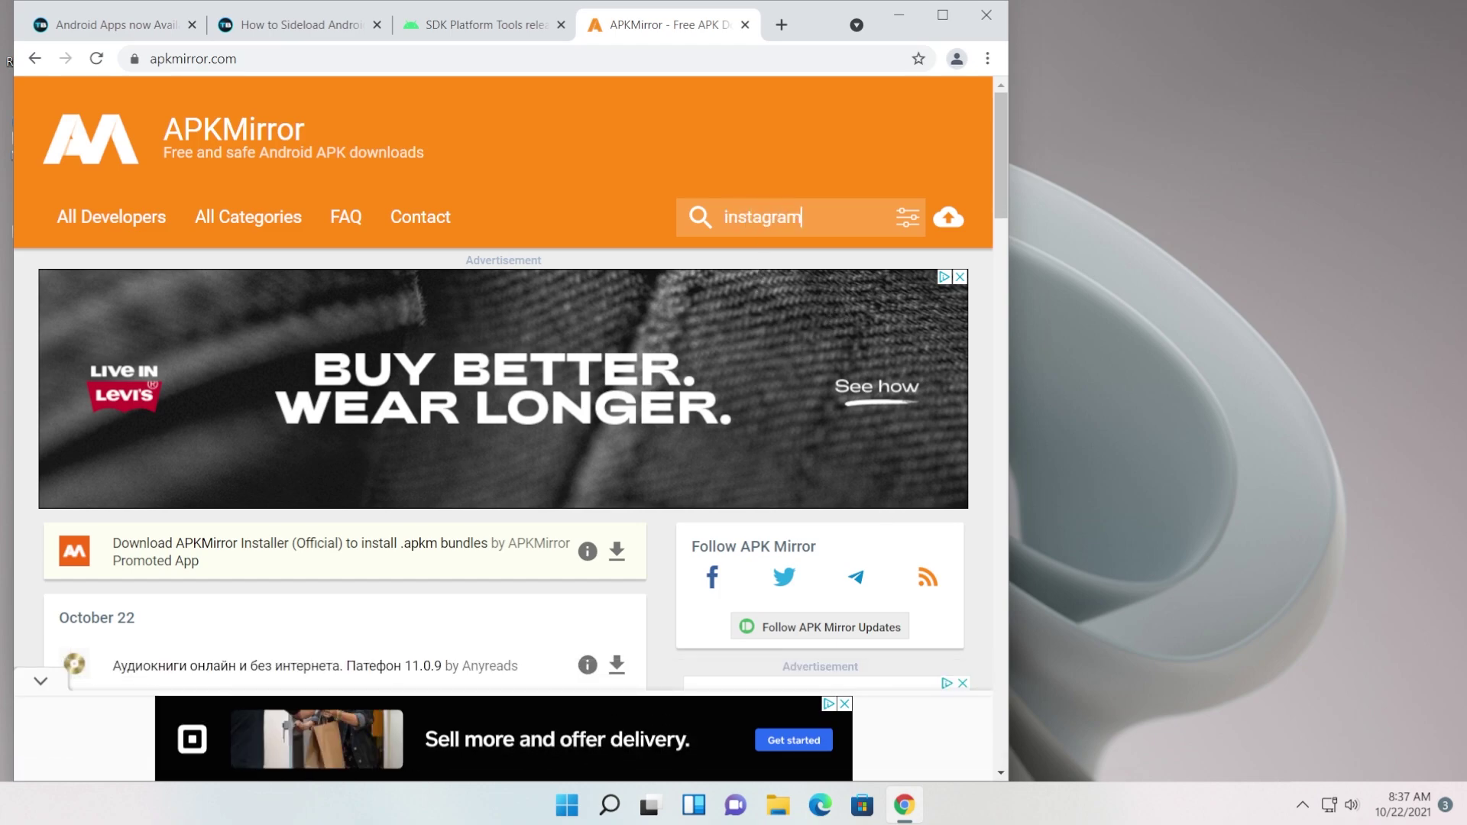
pyautogui.press('Return')
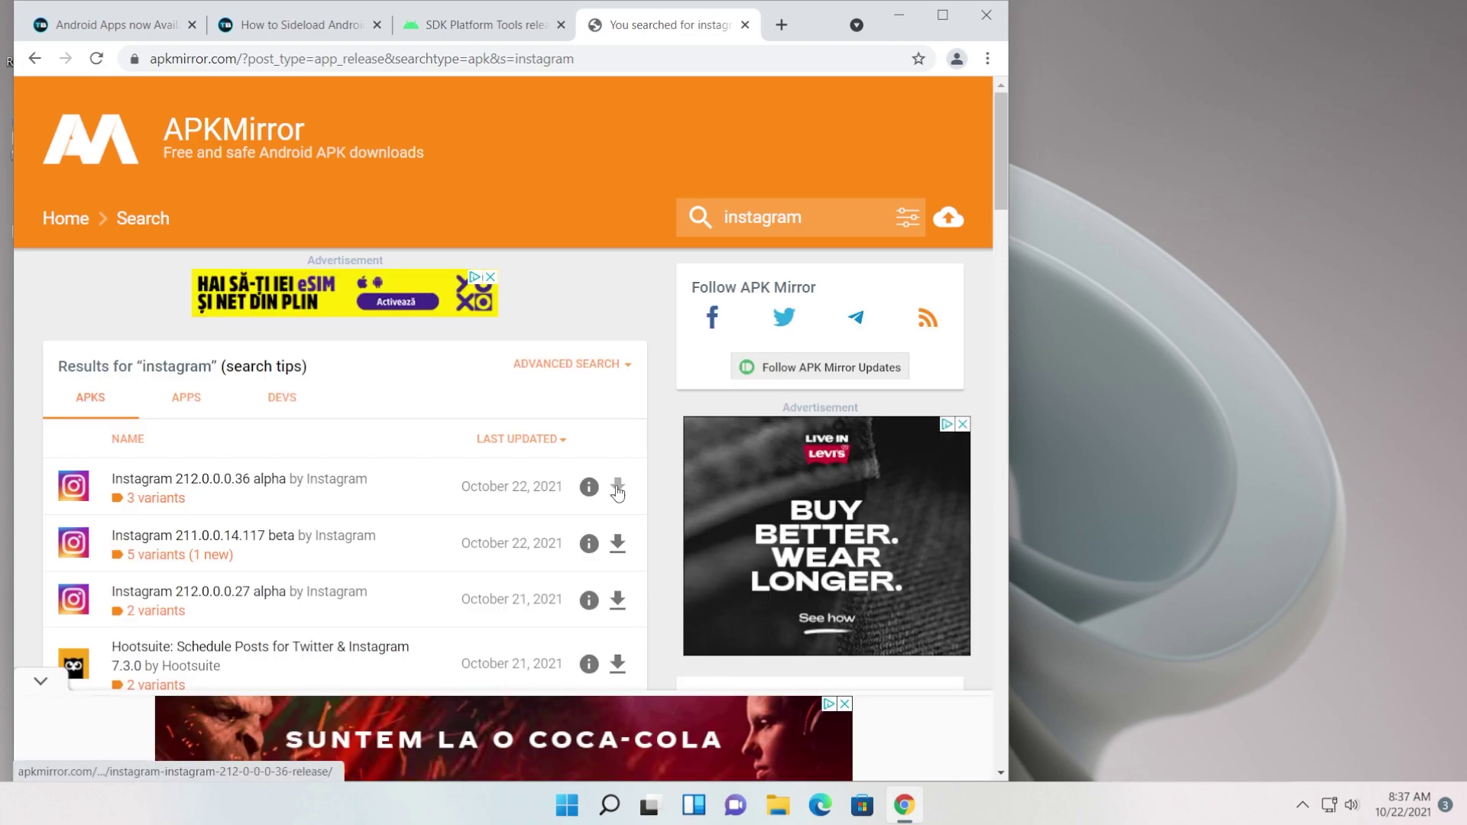
# Open the Instagram 212.0.0.0.36 alpha release and choose its armeabi-v7a nodpi variant for Android 5.0+.
pyautogui.click(617, 486)
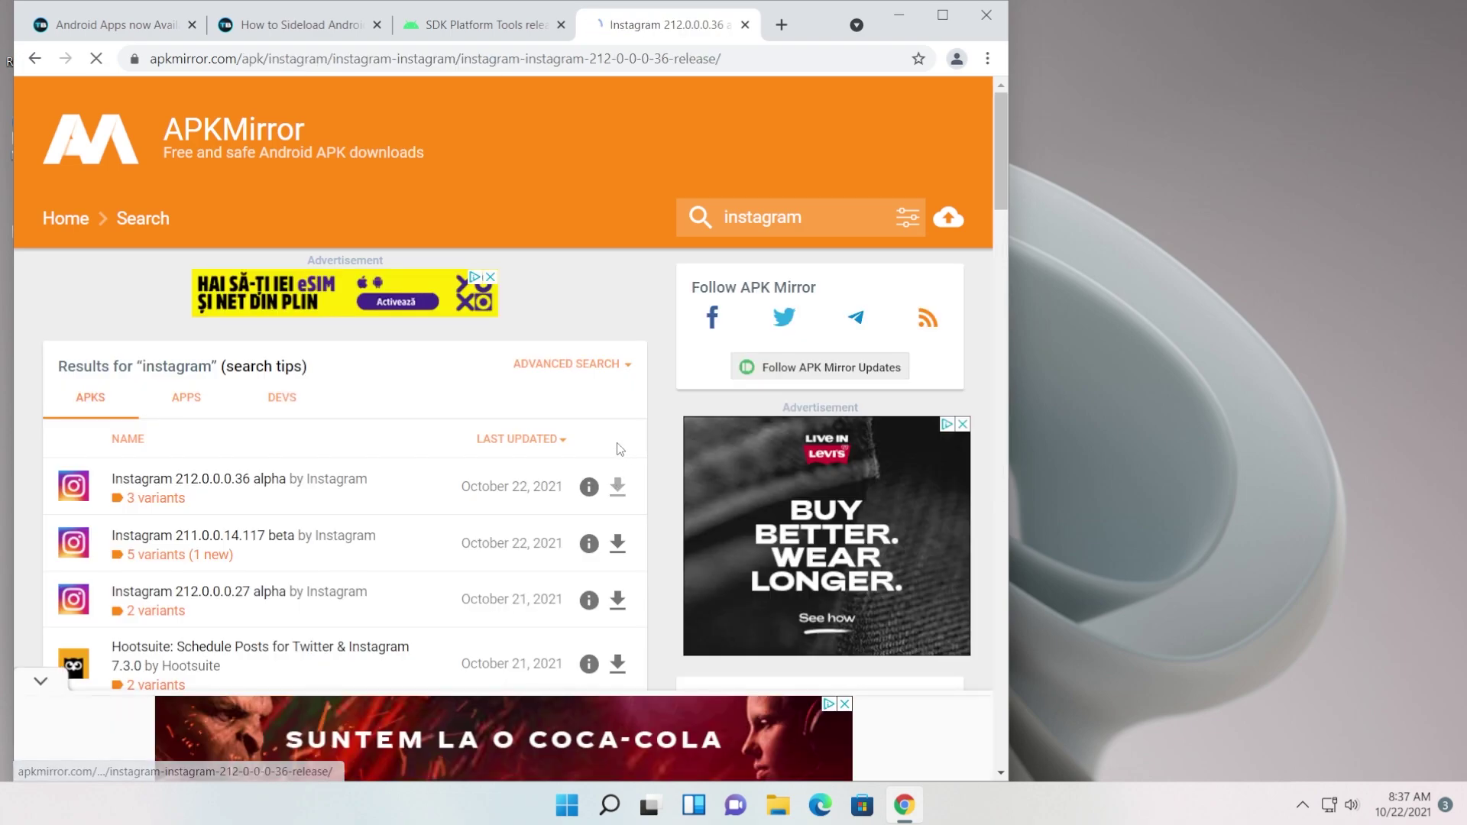
pyautogui.scroll(-18, 468, 409)
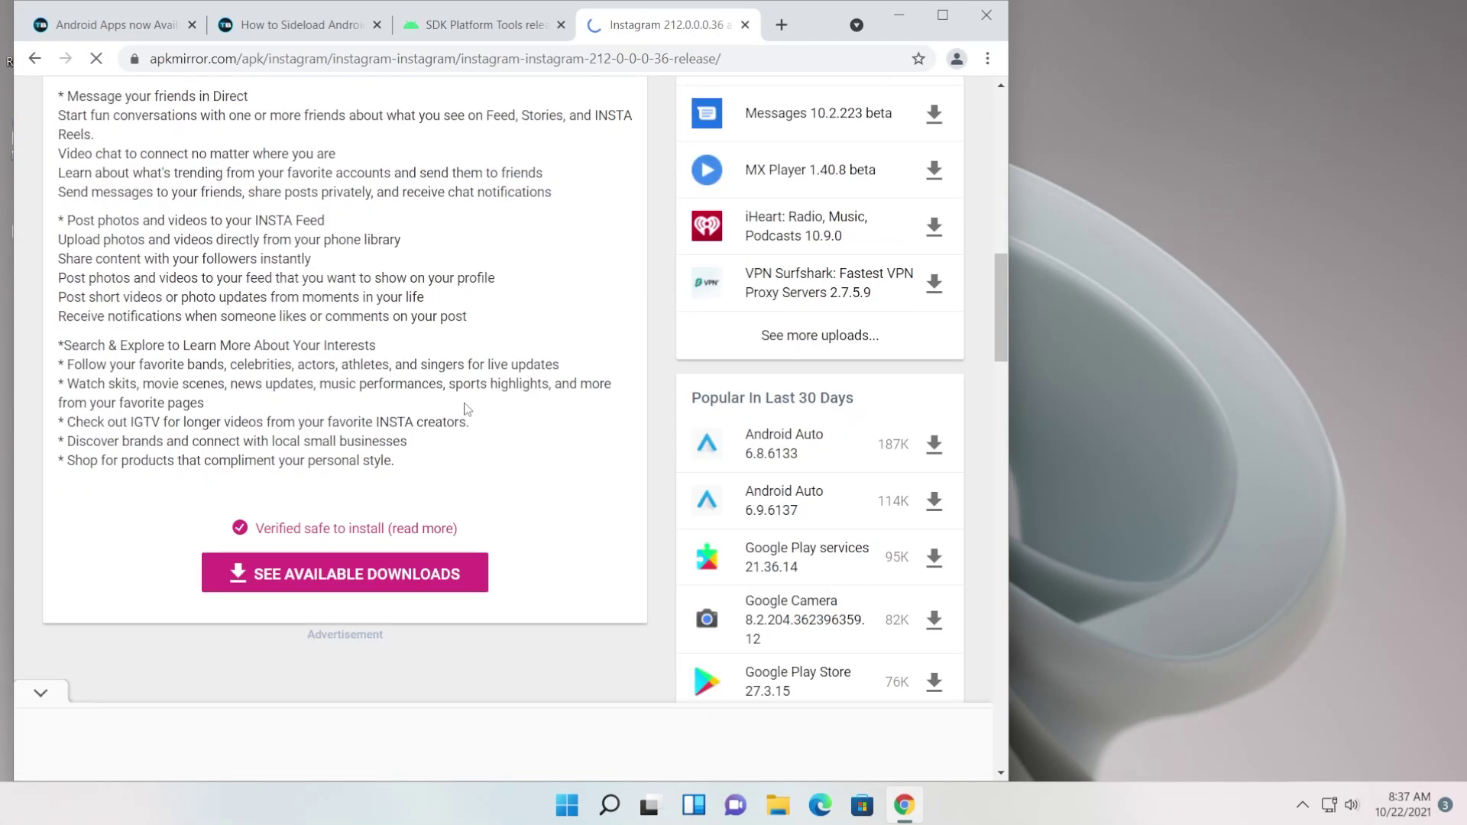
pyautogui.click(363, 572)
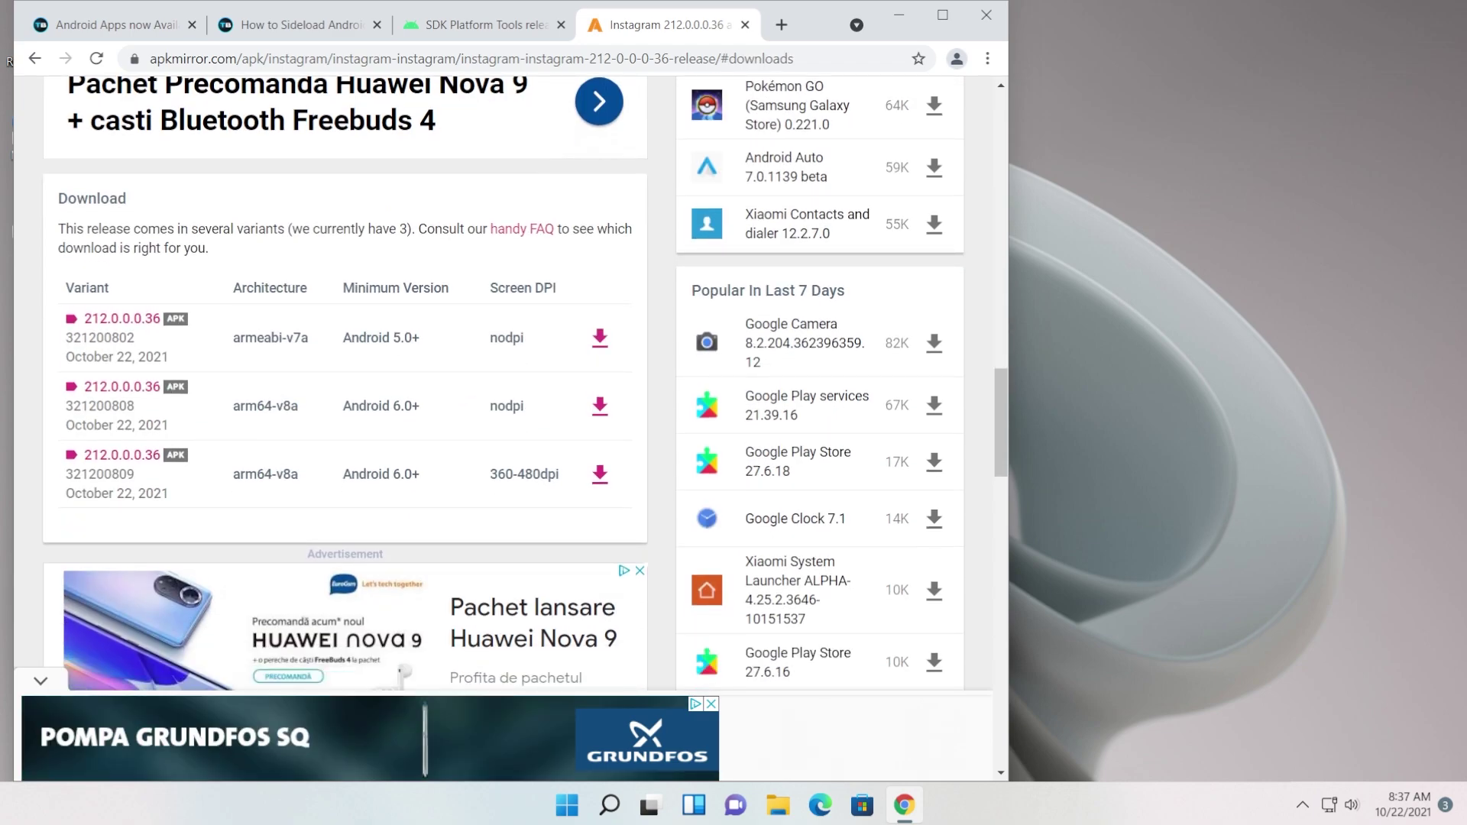
pyautogui.click(600, 338)
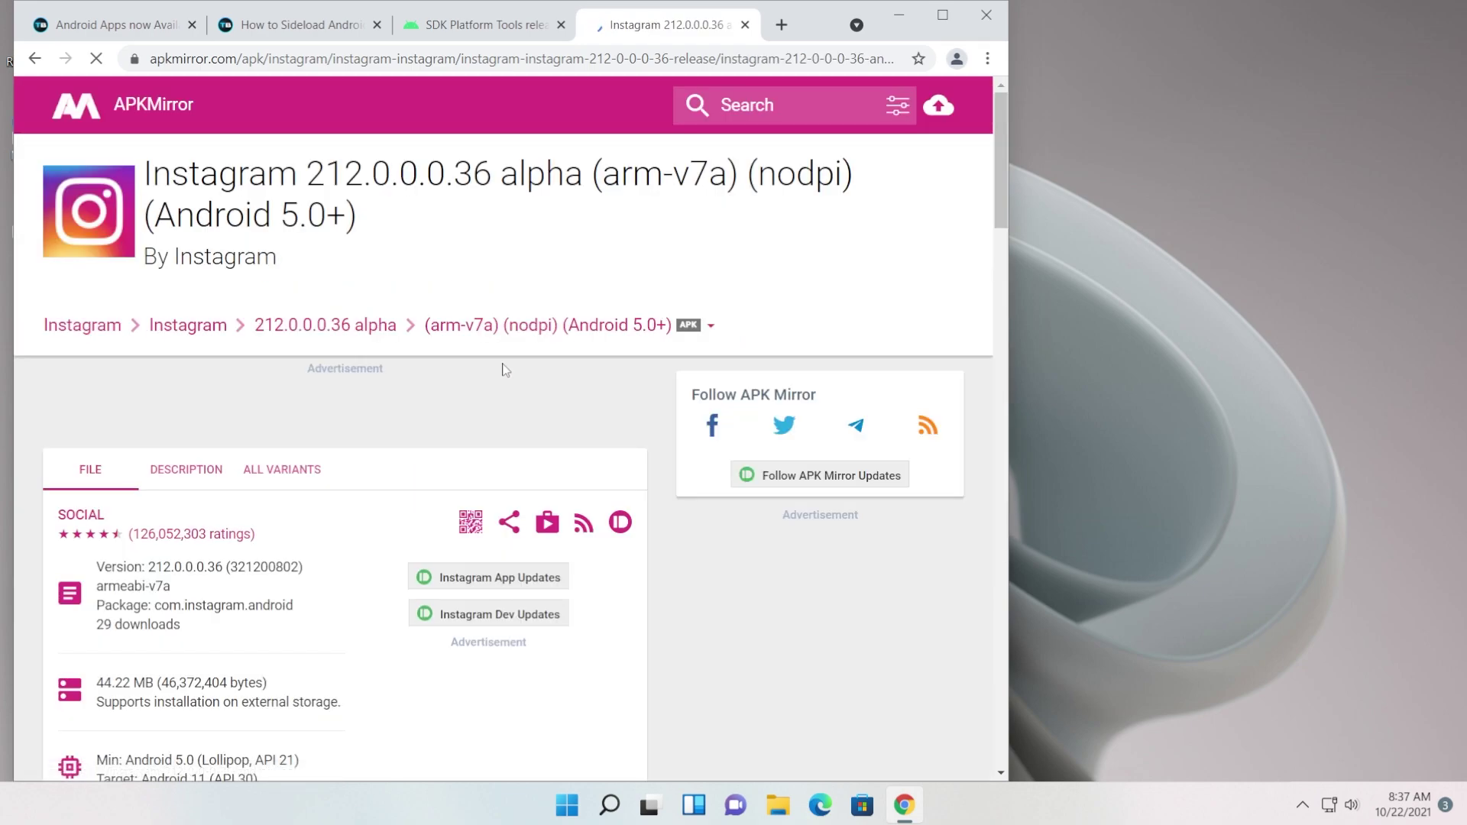
# Download the Instagram 212.0.0.0.36 arm-v7a APK and open the Downloads folder in File Explorer.
pyautogui.scroll(-1, 500, 372)
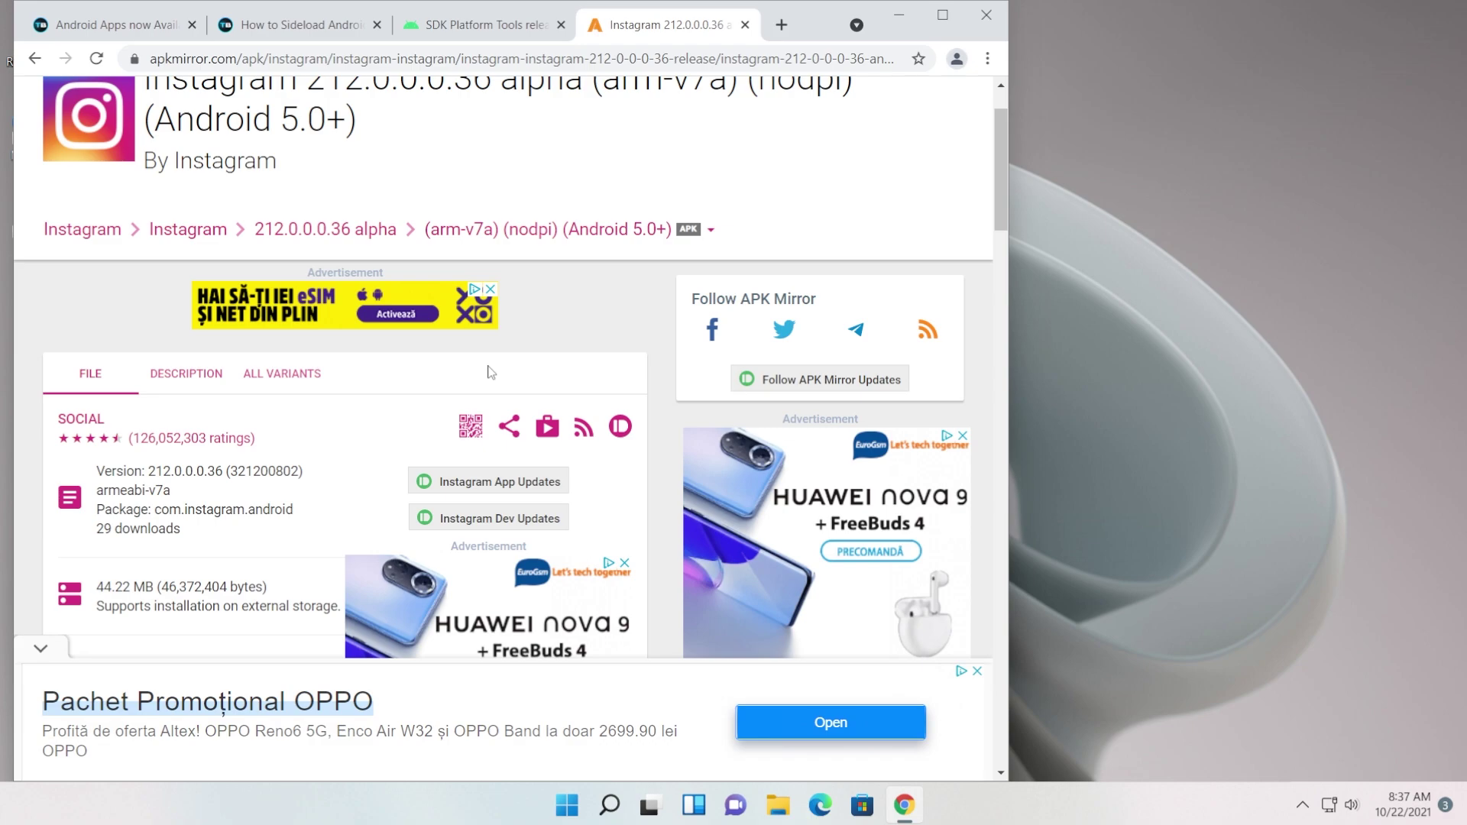
pyautogui.scroll(-4, 491, 372)
pyautogui.click(507, 508)
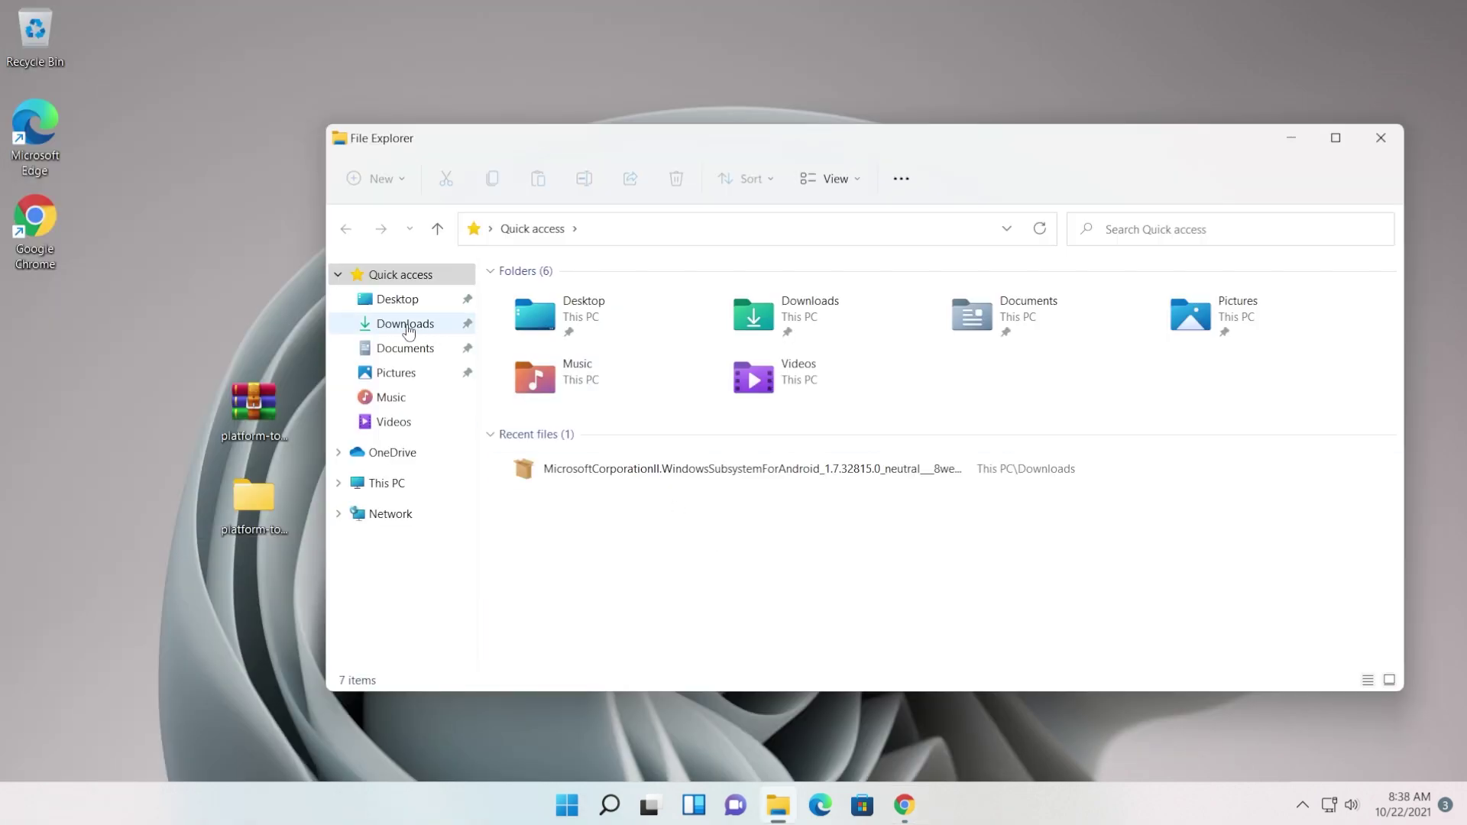
pyautogui.click(399, 323)
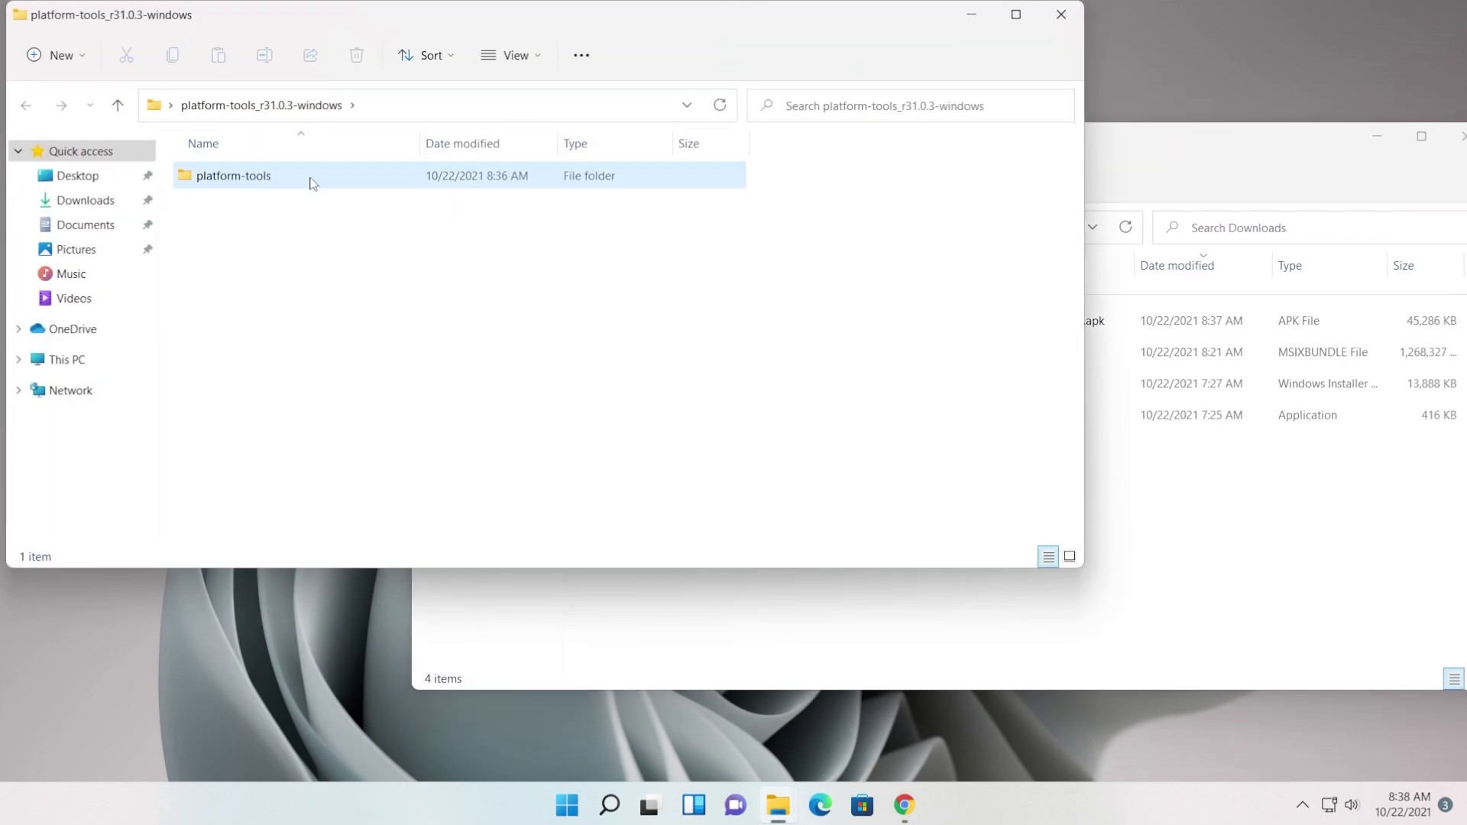
# Open the inner platform-tools folder, move the Instagram APK from Downloads into it, and close the Downloads window.
pyautogui.doubleClick(311, 181)
pyautogui.moveTo(336, 26); pyautogui.dragTo(1076, 438)
pyautogui.moveTo(895, 439); pyautogui.dragTo(90, 421)
pyautogui.moveTo(684, 327); pyautogui.dragTo(854, 759)
pyautogui.moveTo(608, 411); pyautogui.dragTo(857, 148)
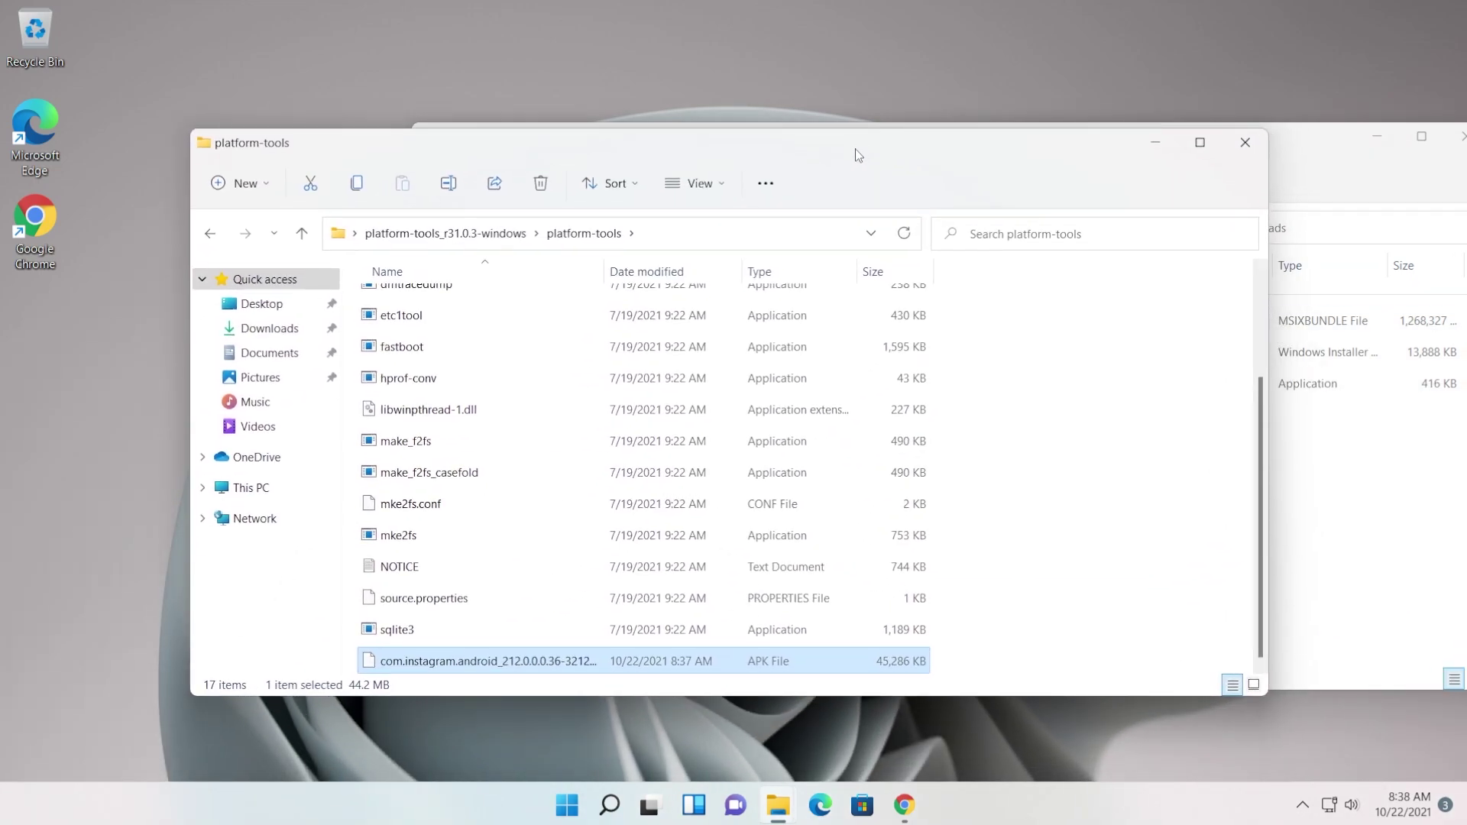
pyautogui.click(1290, 143)
pyautogui.moveTo(1236, 144); pyautogui.dragTo(1058, 144)
pyautogui.click(1288, 132)
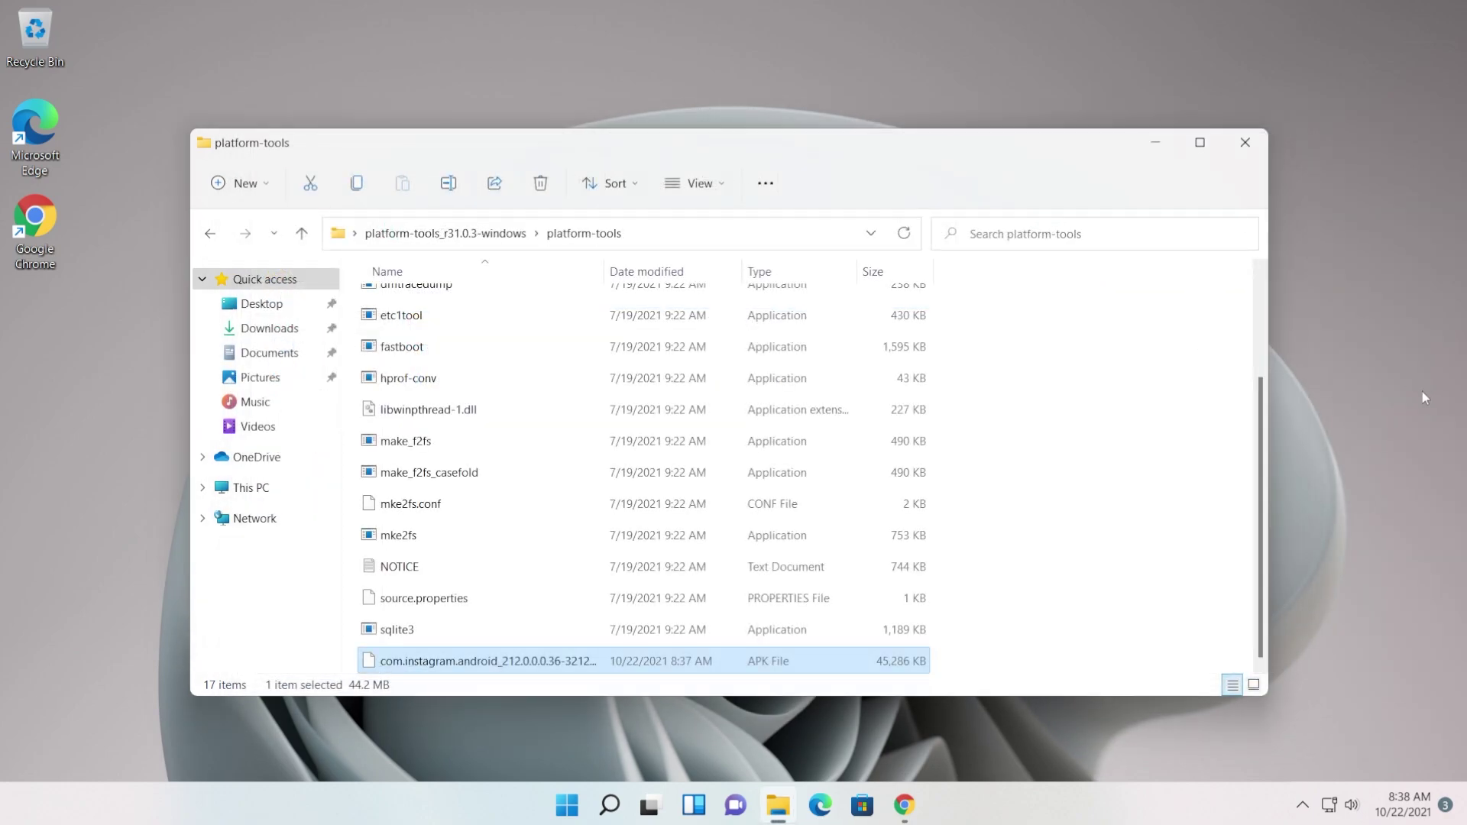
pyautogui.click(1078, 497)
pyautogui.scroll(2, 1078, 496)
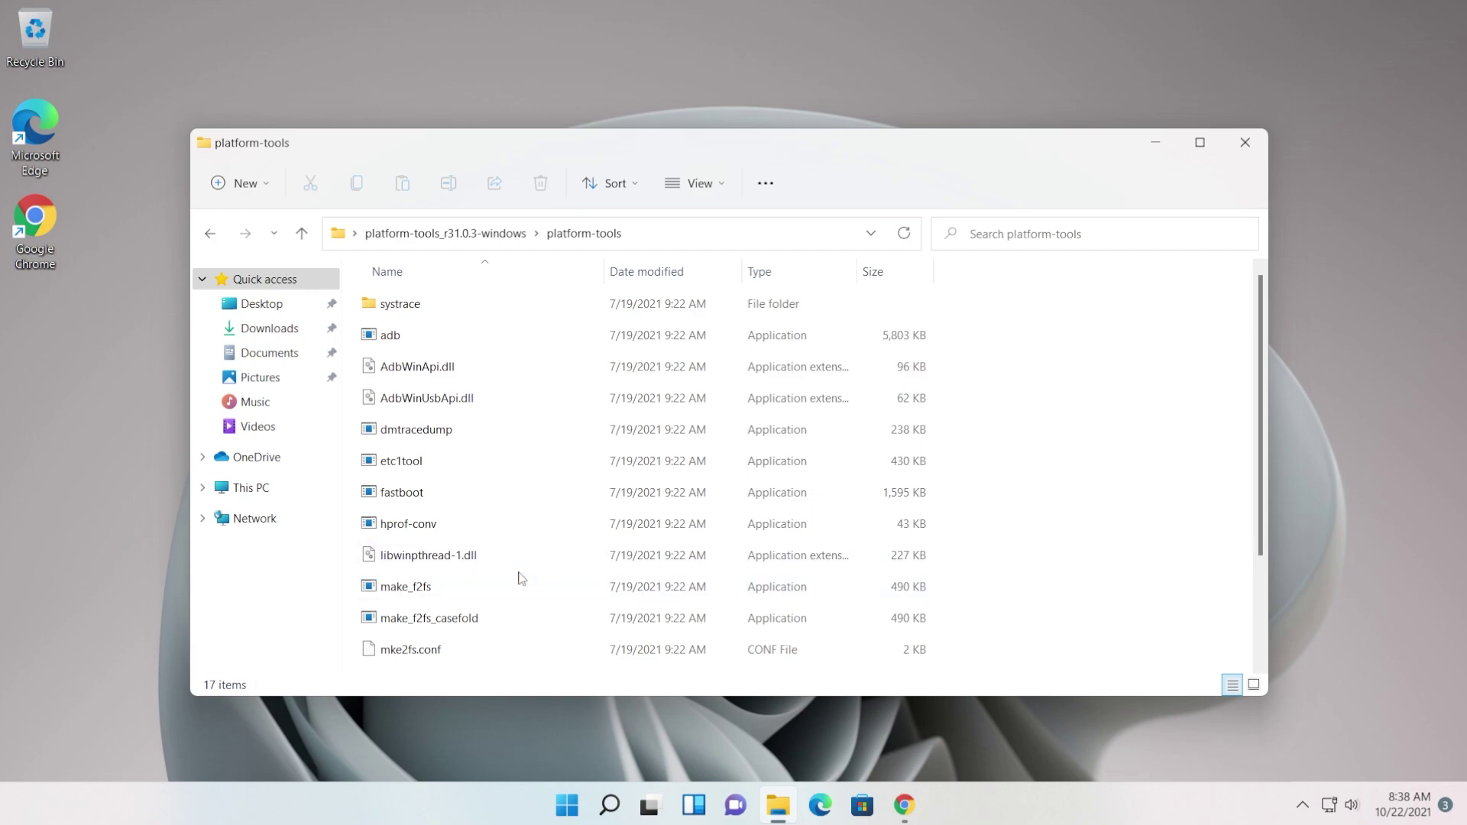
# Turn on Developer mode in the Windows Subsystem for Android settings and open its developer settings, clearing the diagnostic data prompt and firewall alert.
pyautogui.click(611, 814)
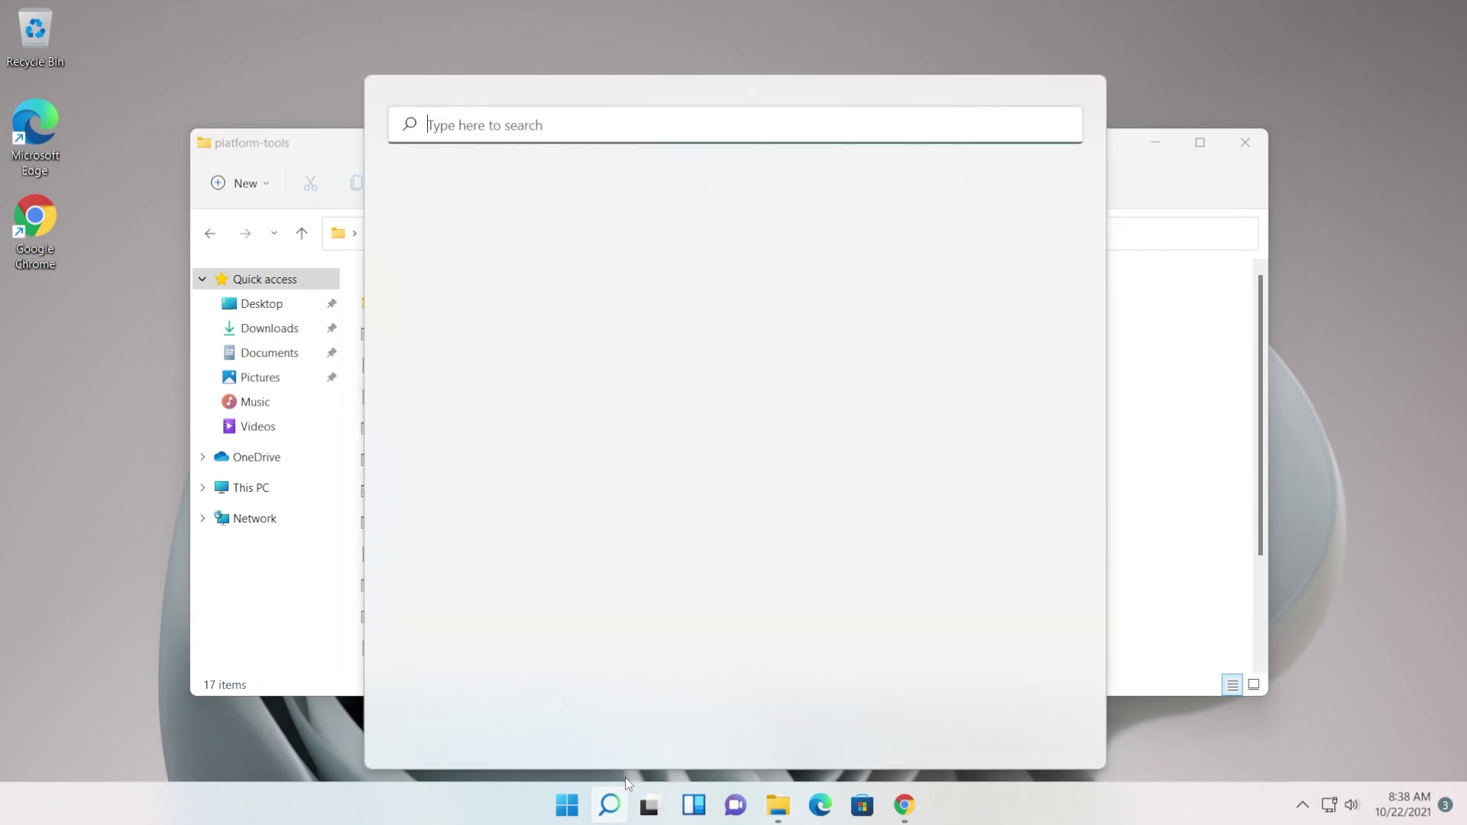
pyautogui.write('window')
pyautogui.press('Return')
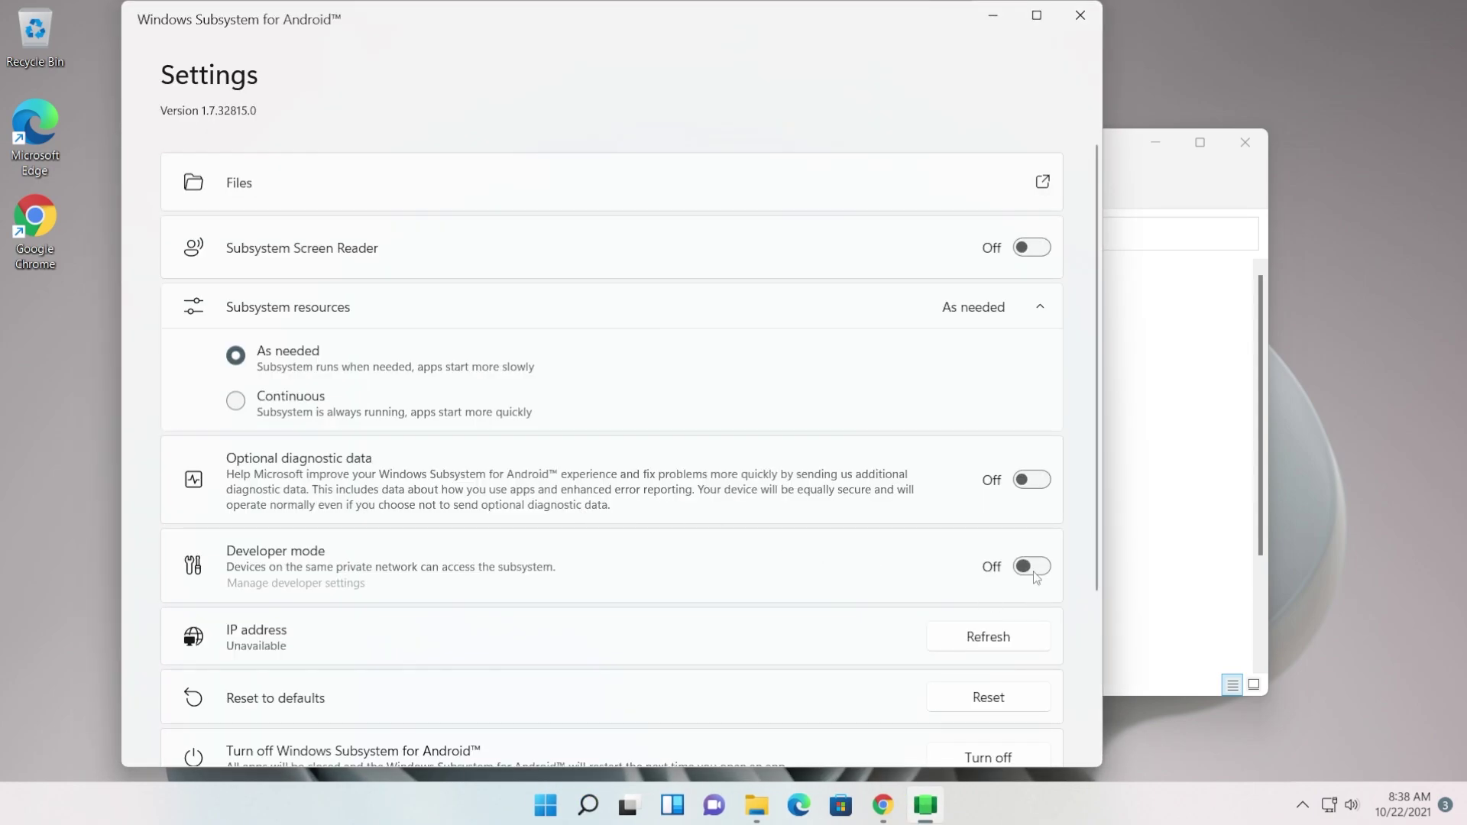
pyautogui.click(969, 595)
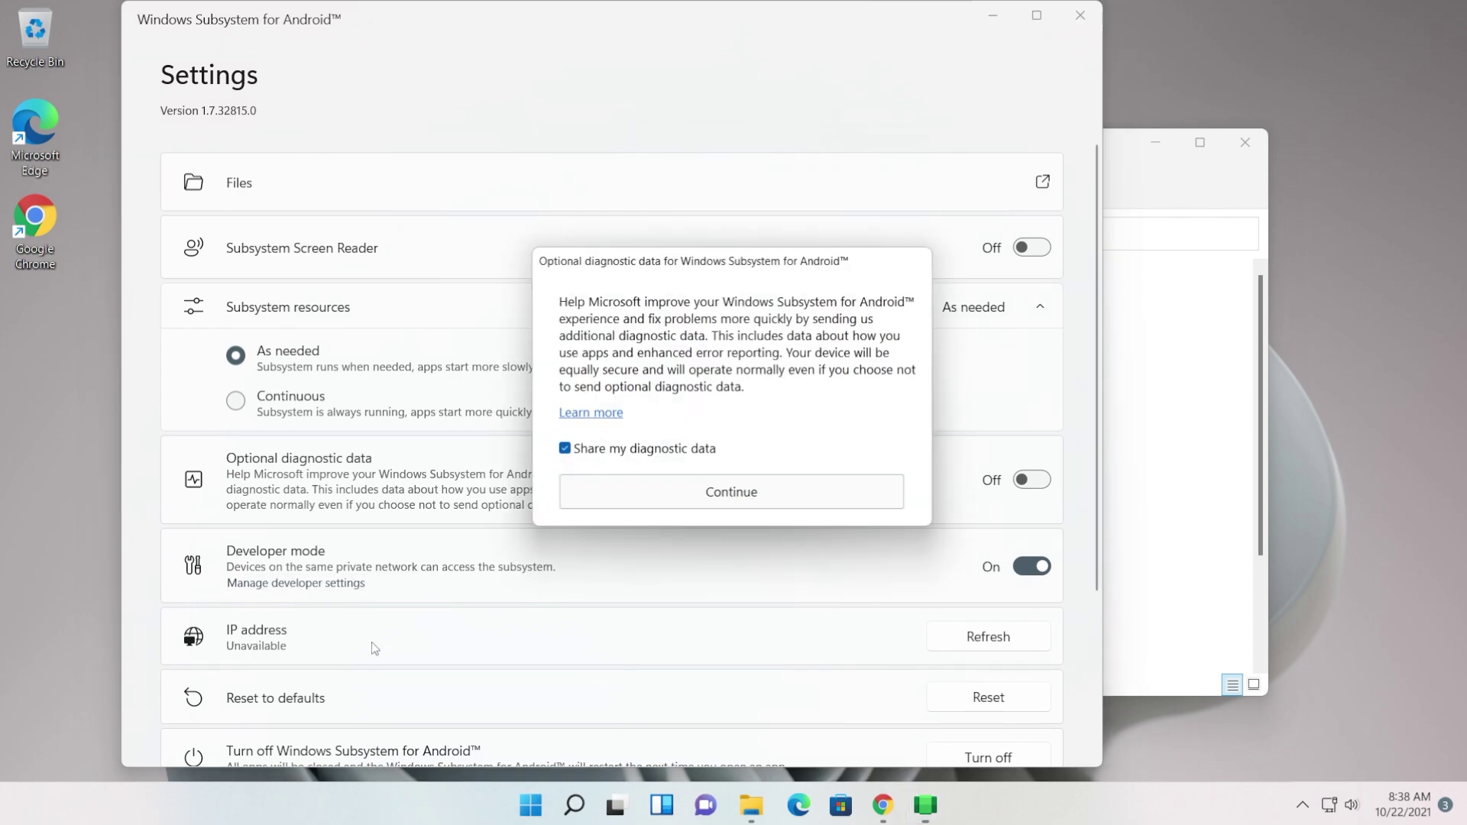
pyautogui.click(699, 497)
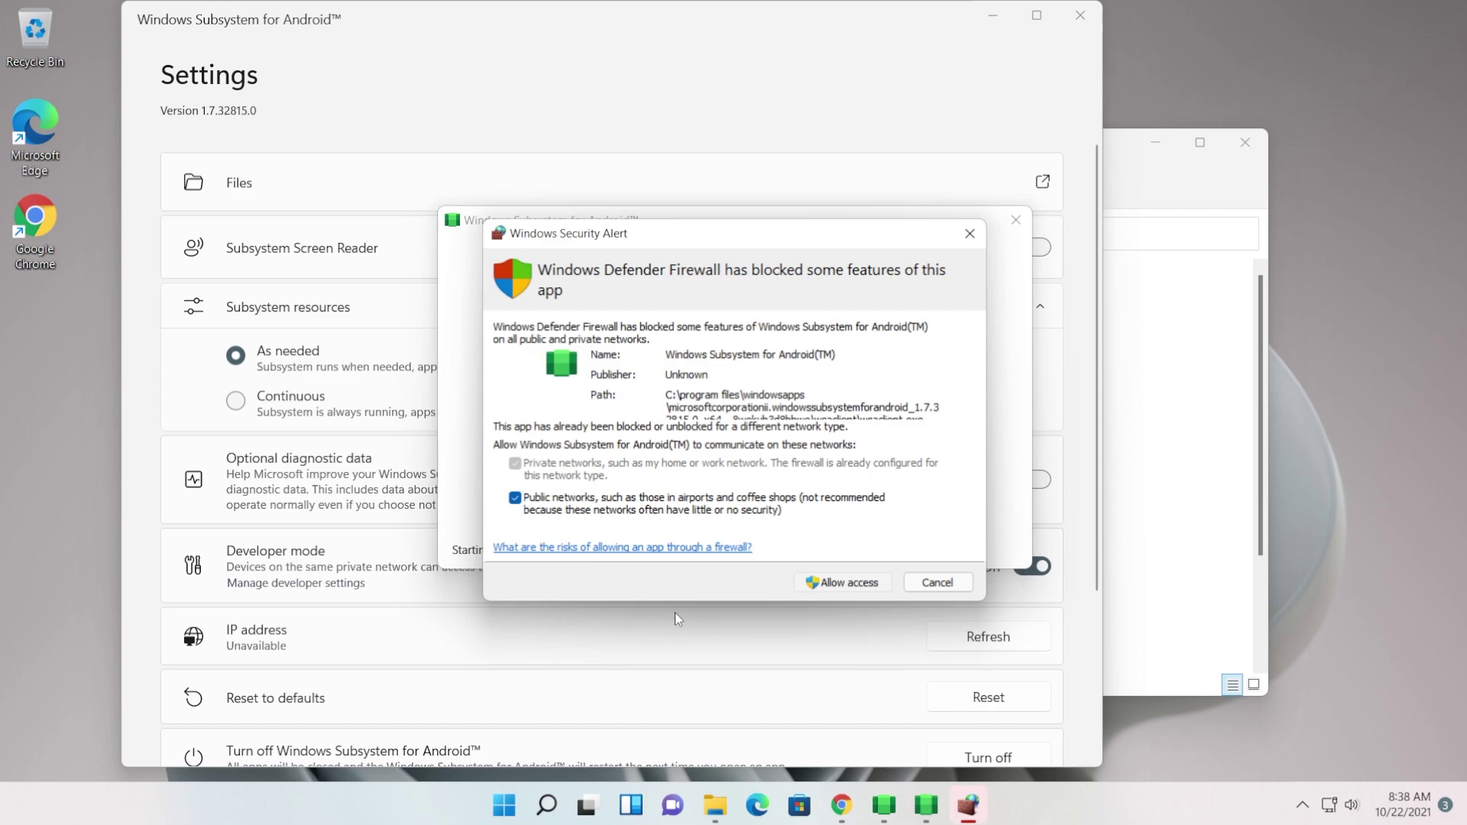
pyautogui.press('Escape')
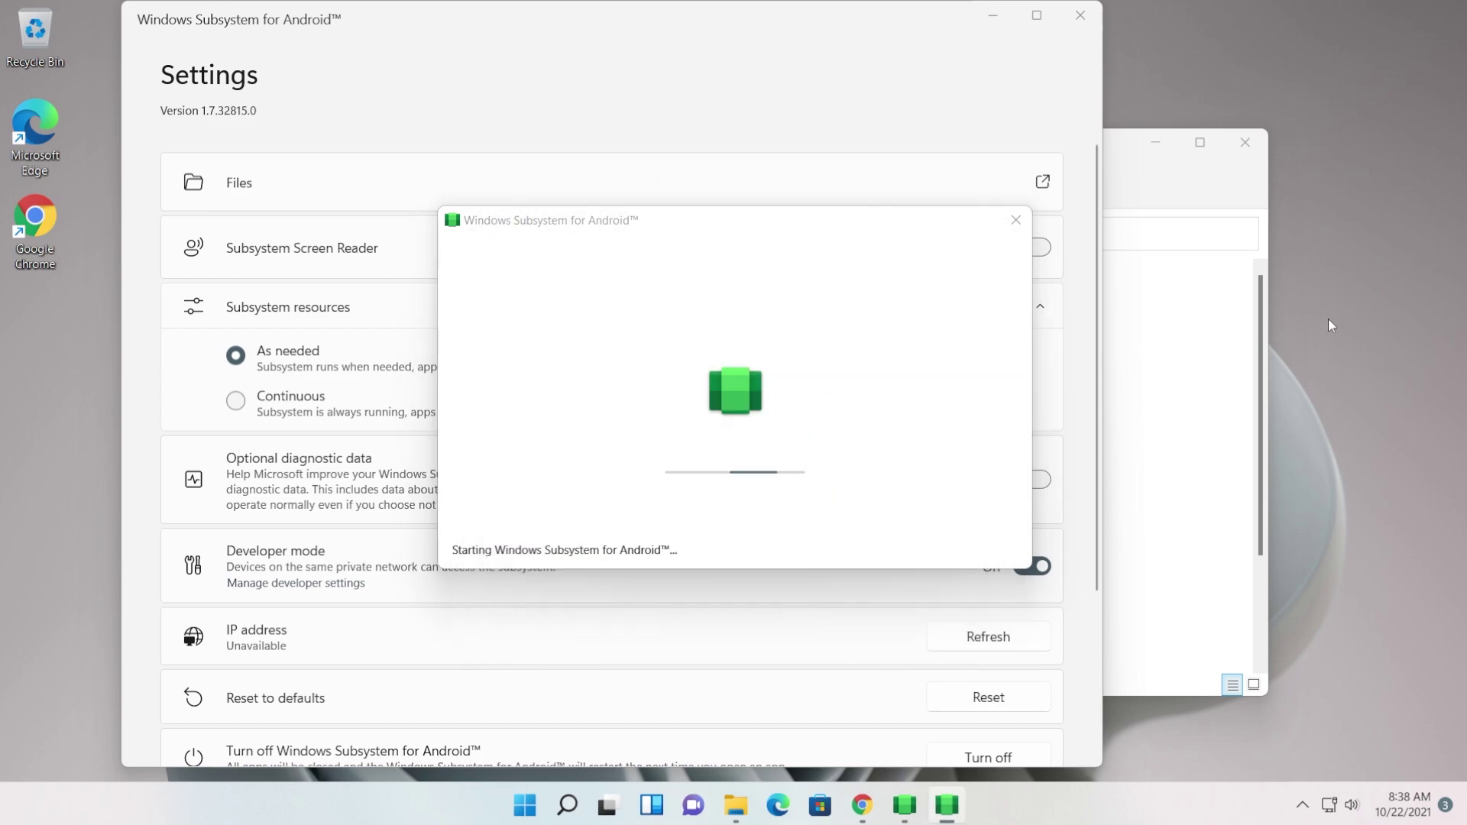
pyautogui.rightClick(1329, 322)
pyautogui.click(1185, 573)
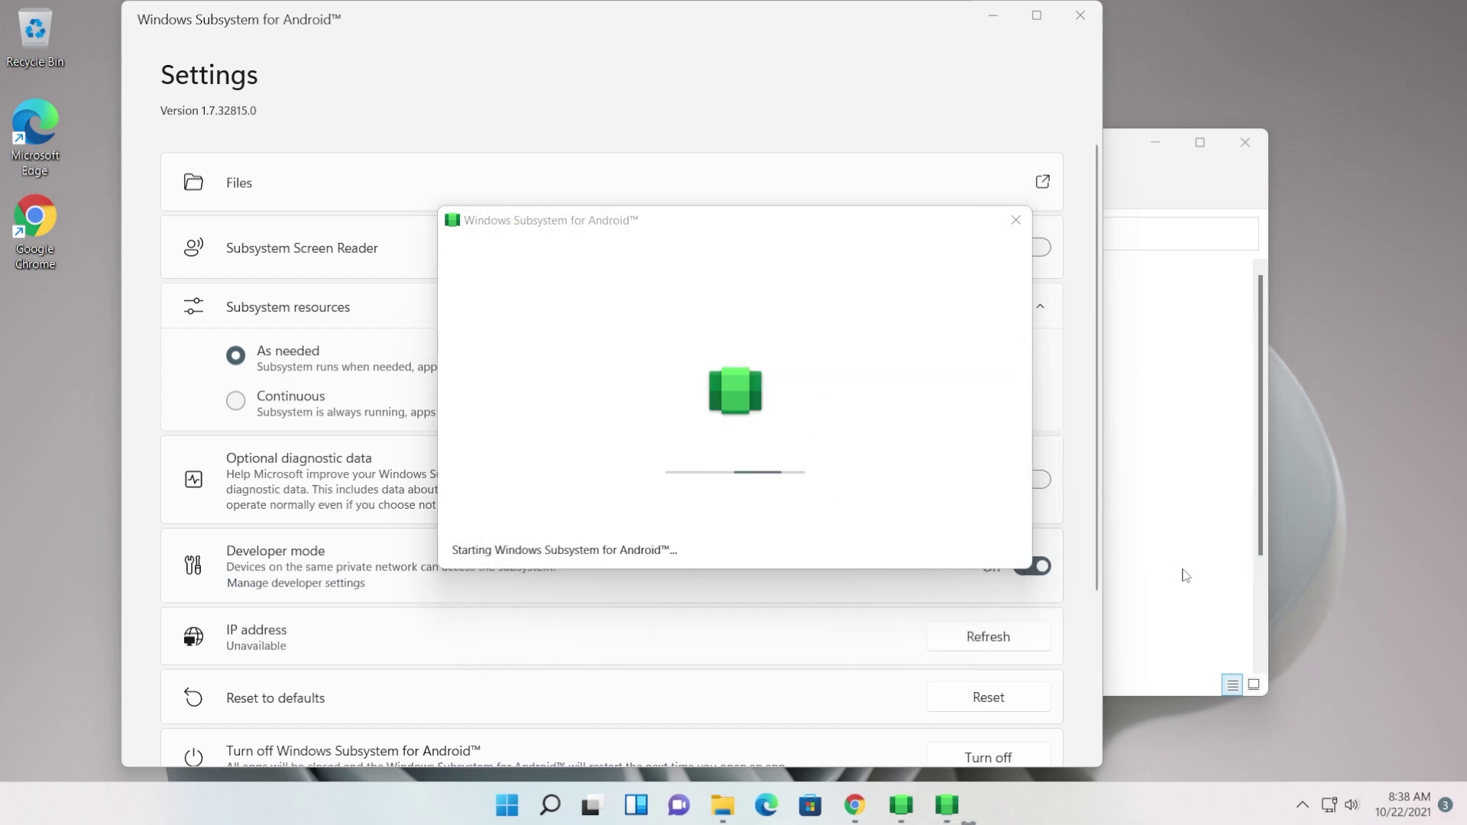
pyautogui.scroll(-1, 766, 317)
pyautogui.scroll(-2, 766, 317)
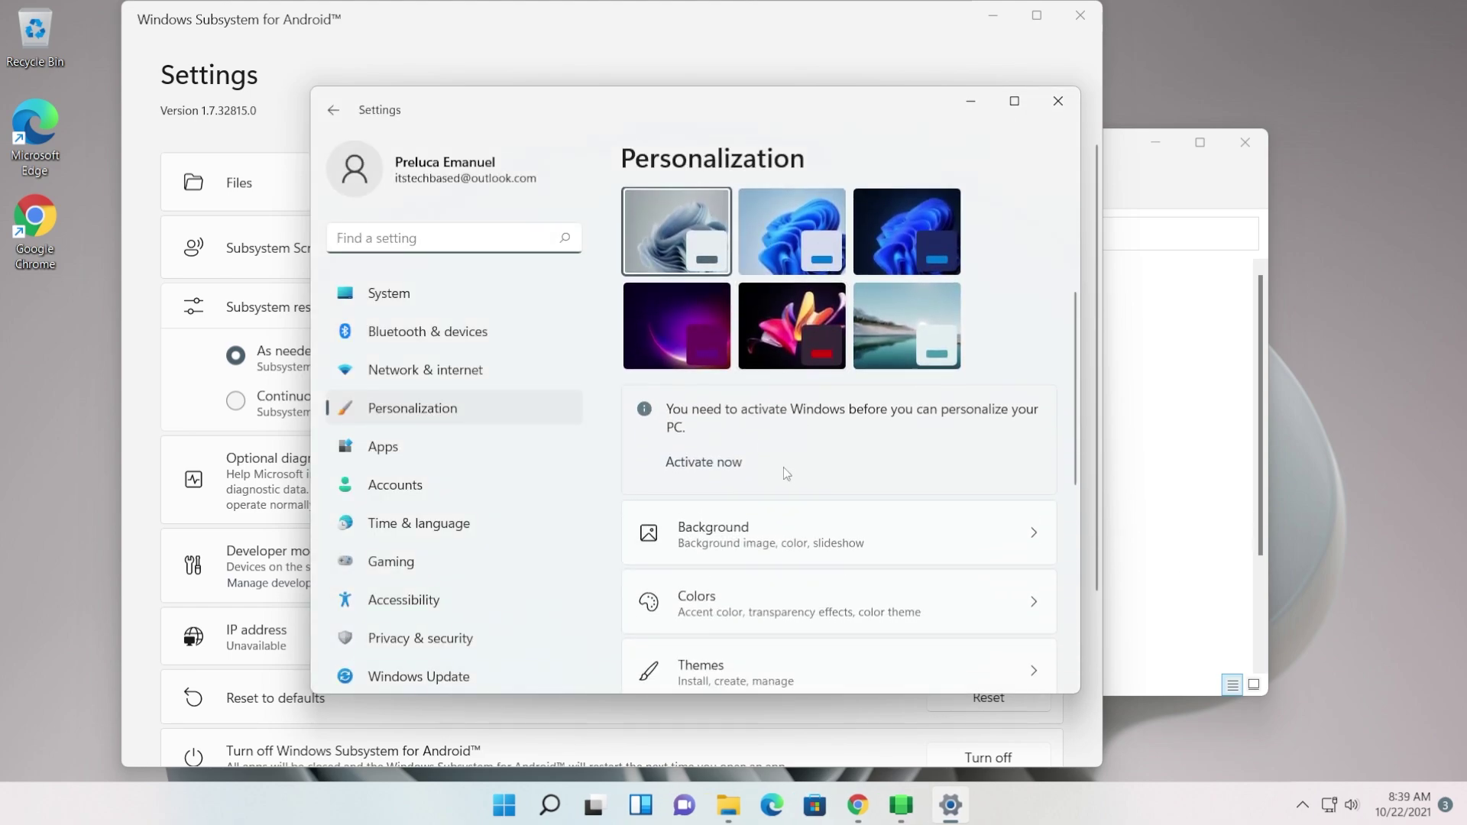
pyautogui.moveTo(709, 109); pyautogui.dragTo(737, 113)
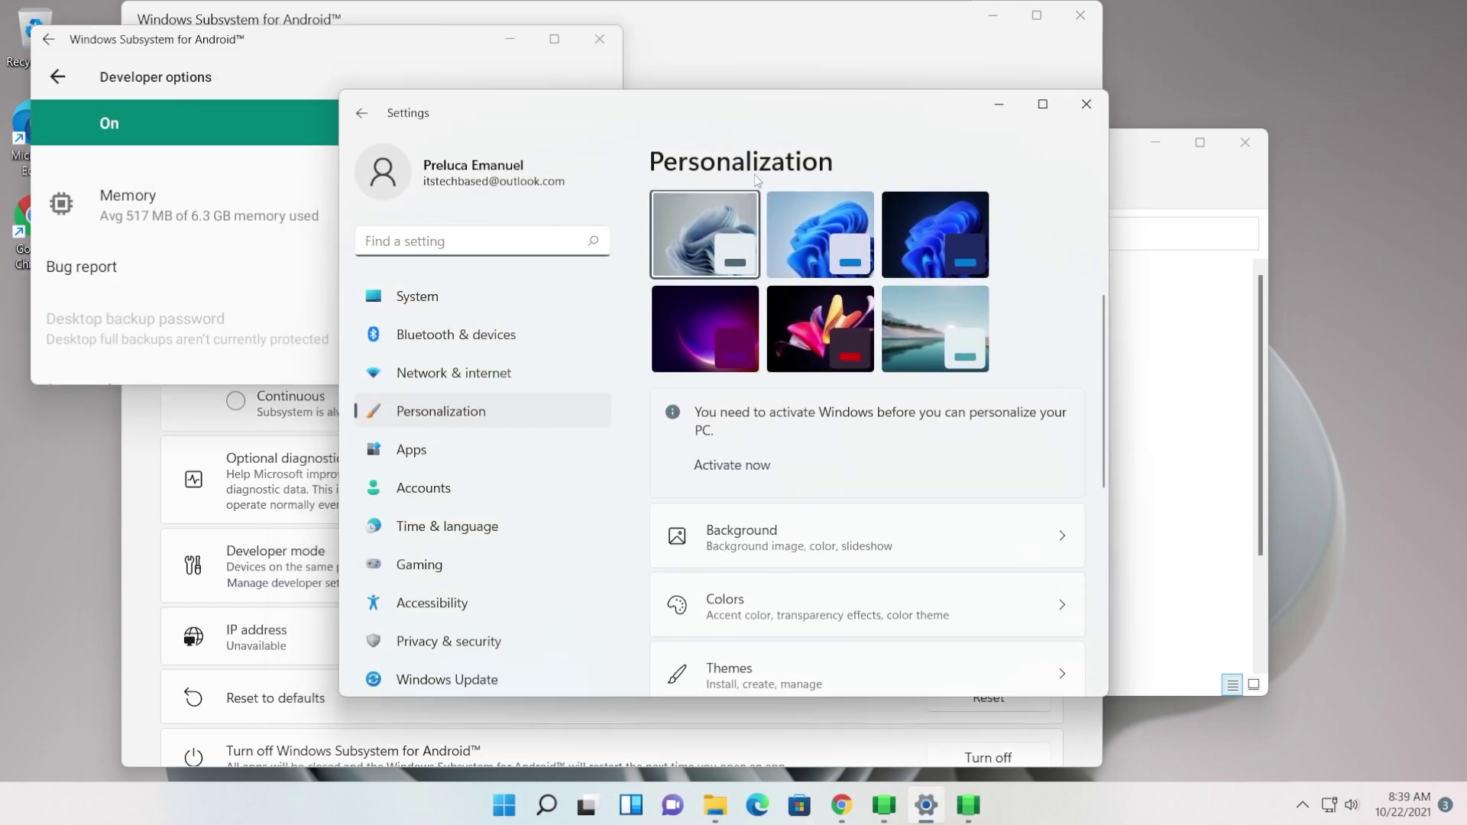
pyautogui.click(1080, 104)
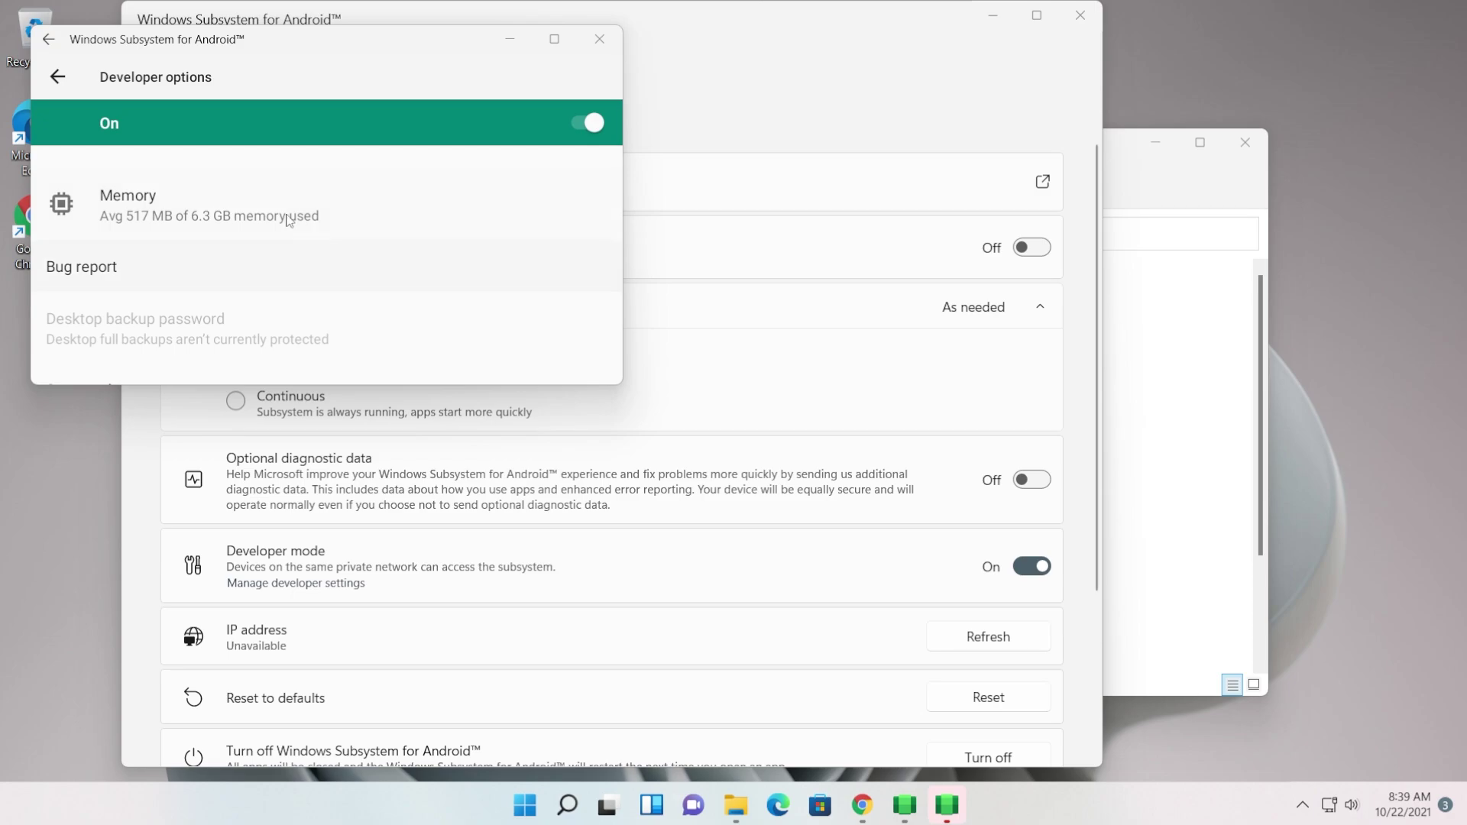
# Check the debugging switches in Developer options, then close them, refresh the subsystem's IP address and minimize its settings.
pyautogui.doubleClick(296, 26)
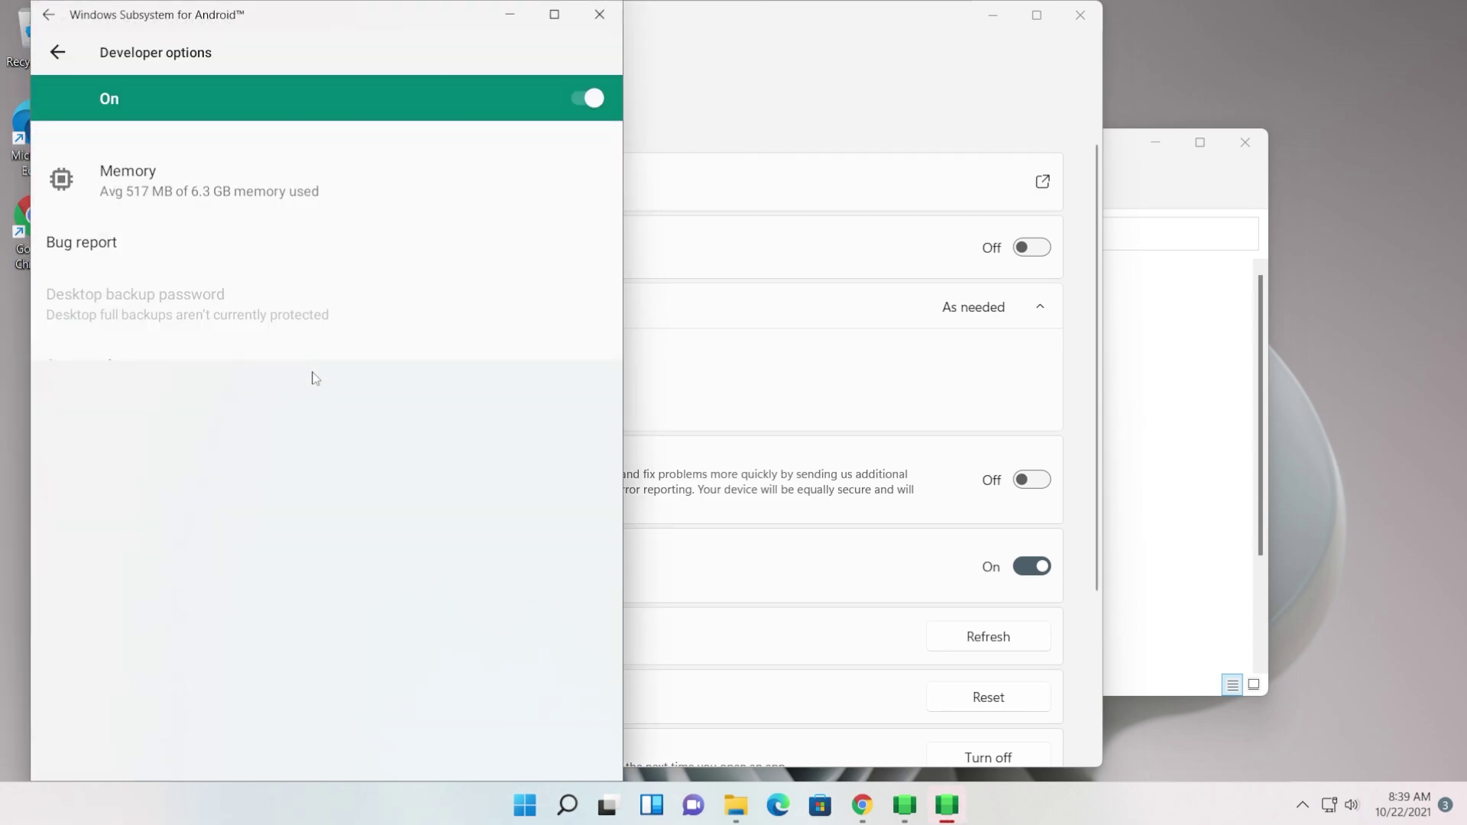
pyautogui.scroll(-10, 326, 441)
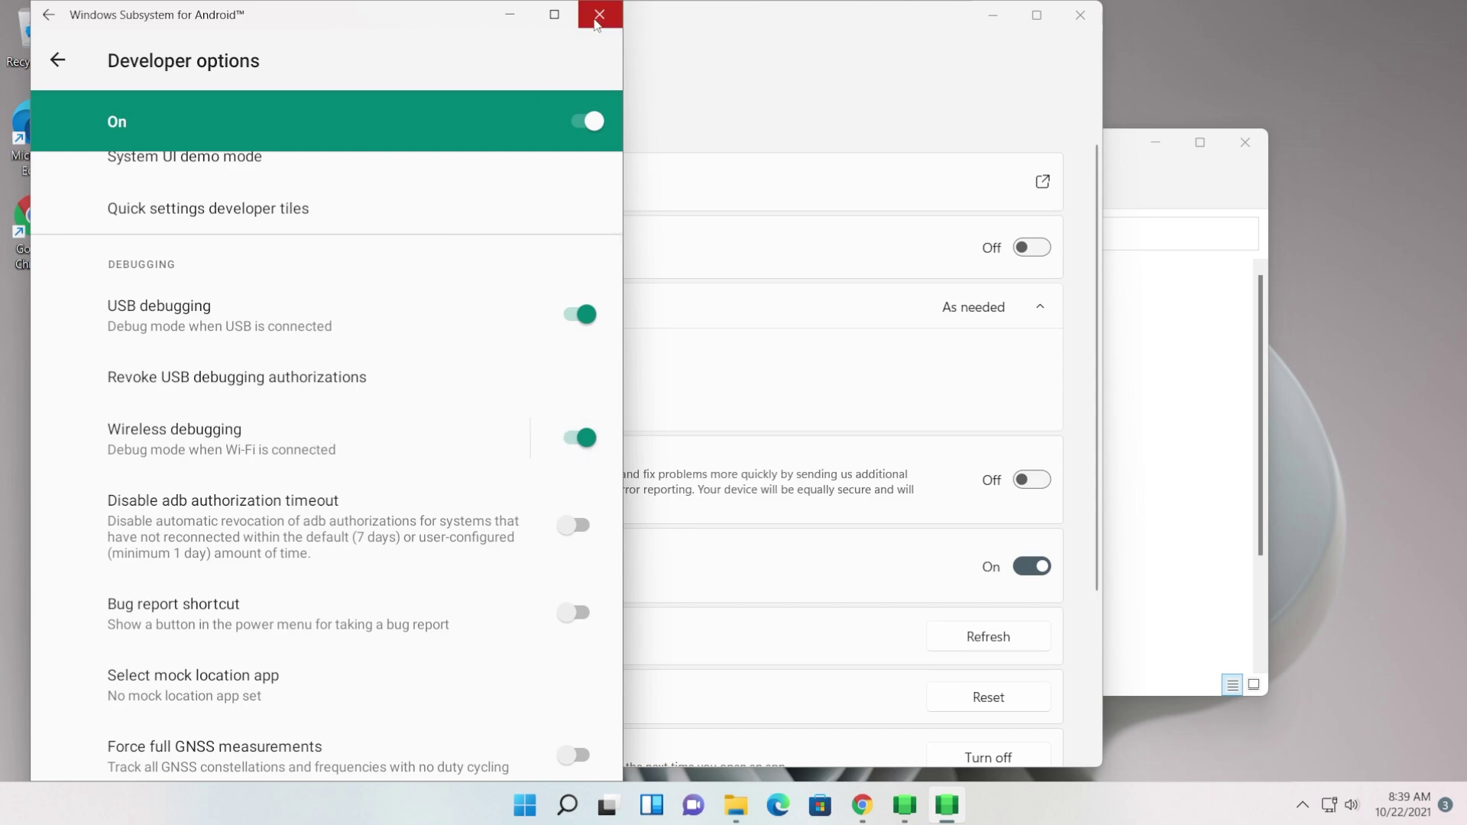
pyautogui.click(598, 16)
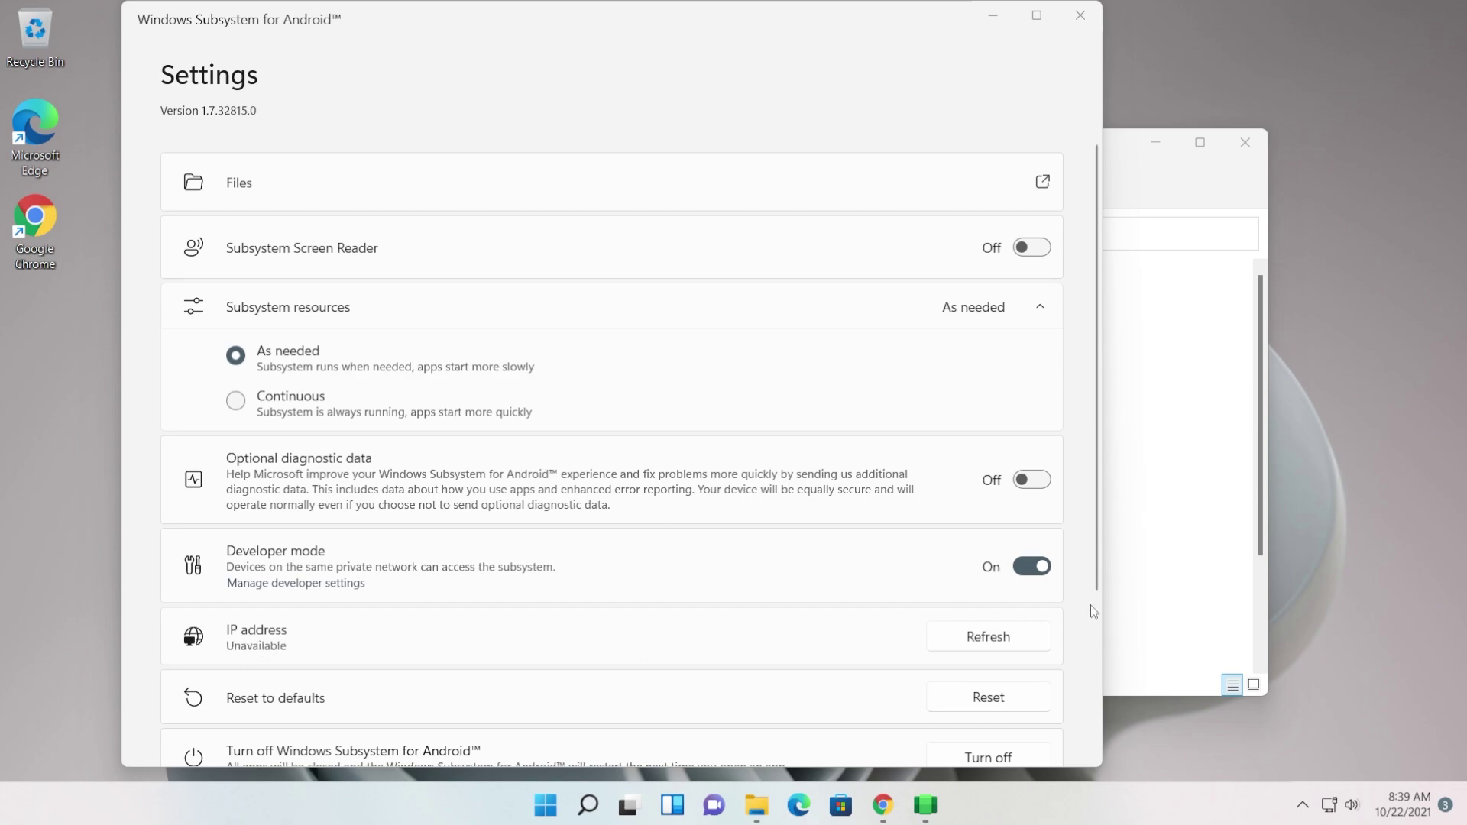
pyautogui.click(979, 638)
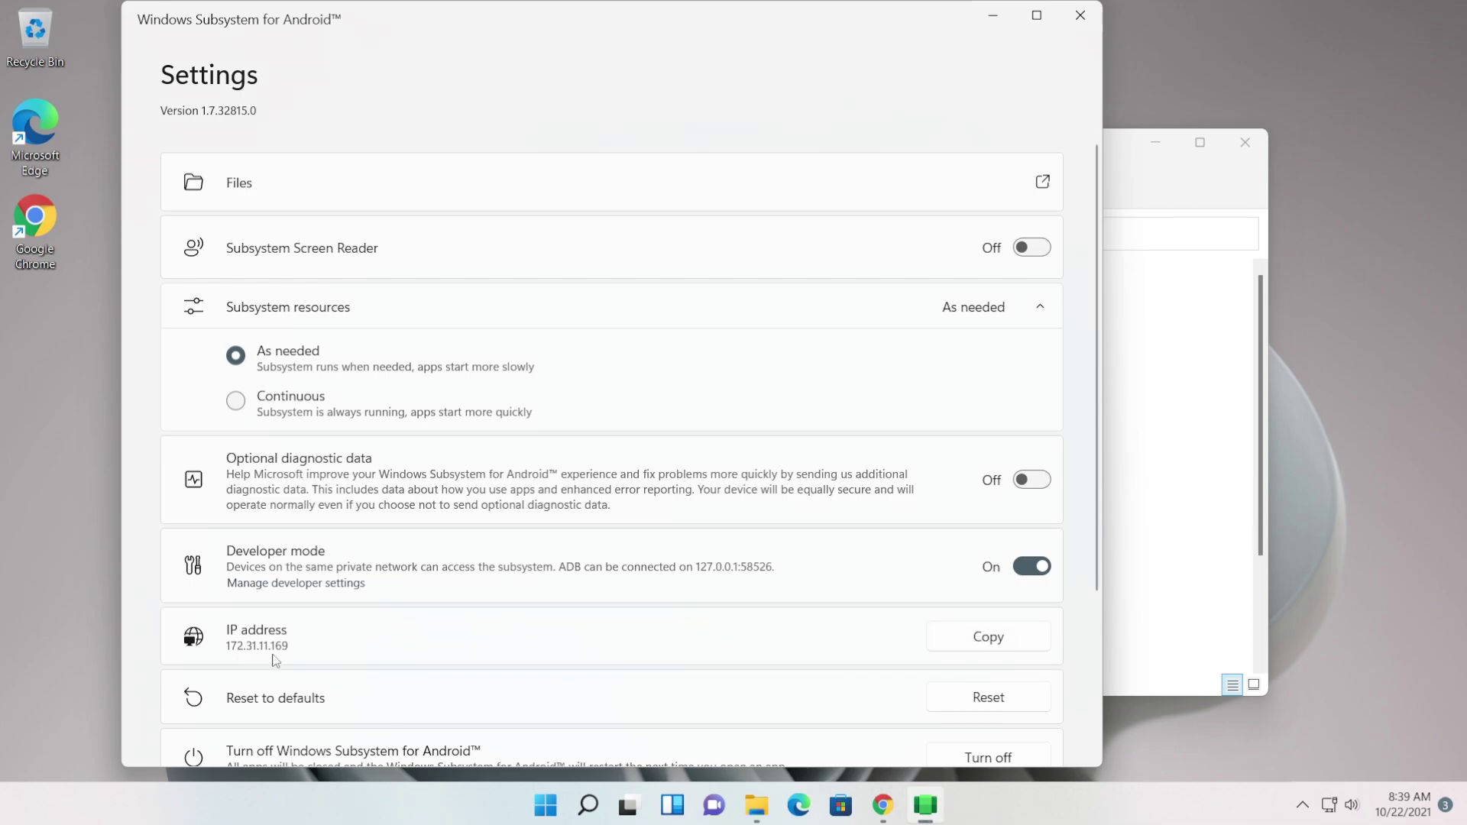
pyautogui.click(984, 25)
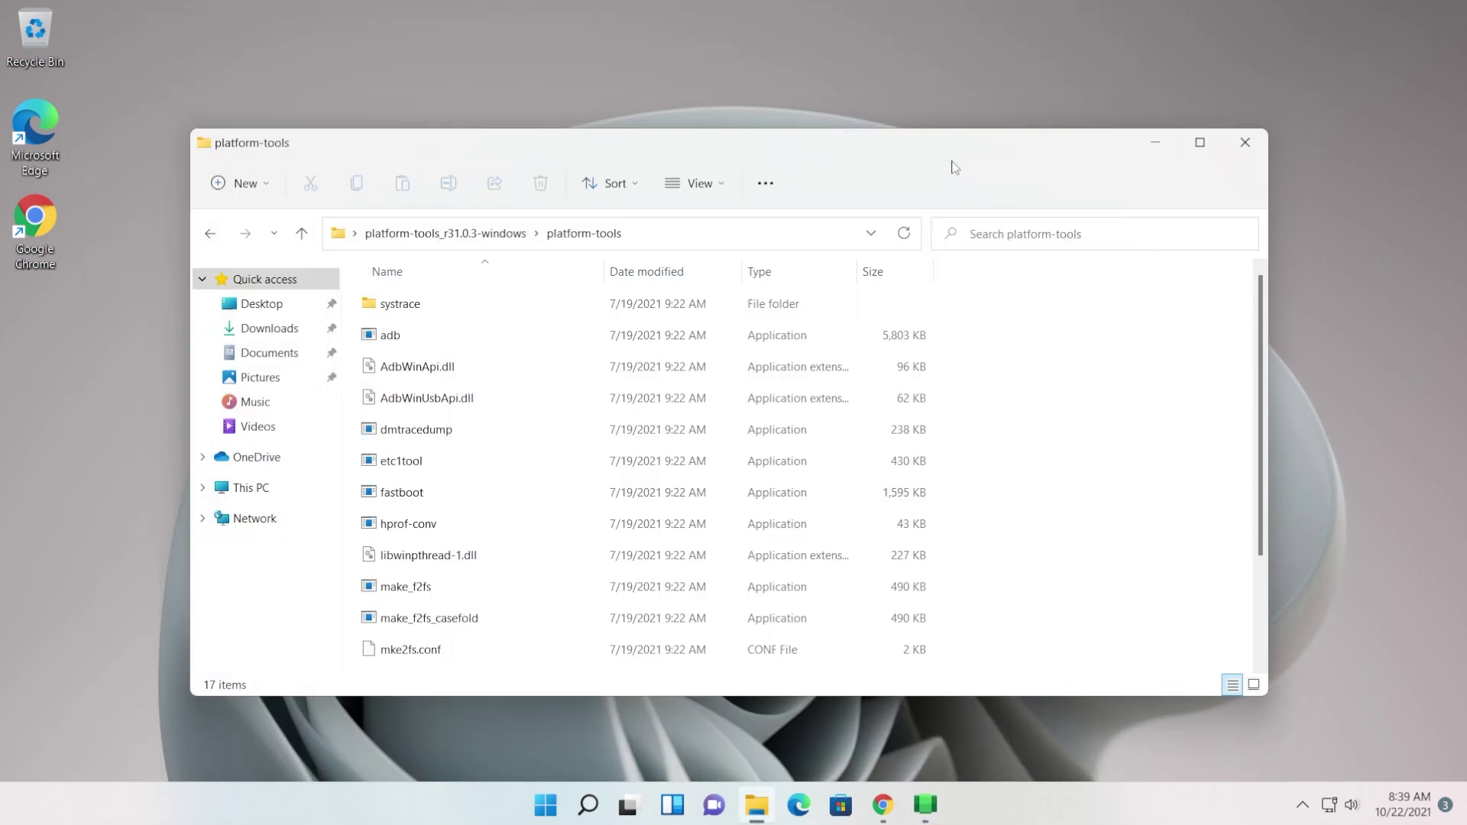
# Search Windows for cmd and open Command Prompt as administrator, approving the elevation request.
pyautogui.click(587, 804)
pyautogui.write('cmd')
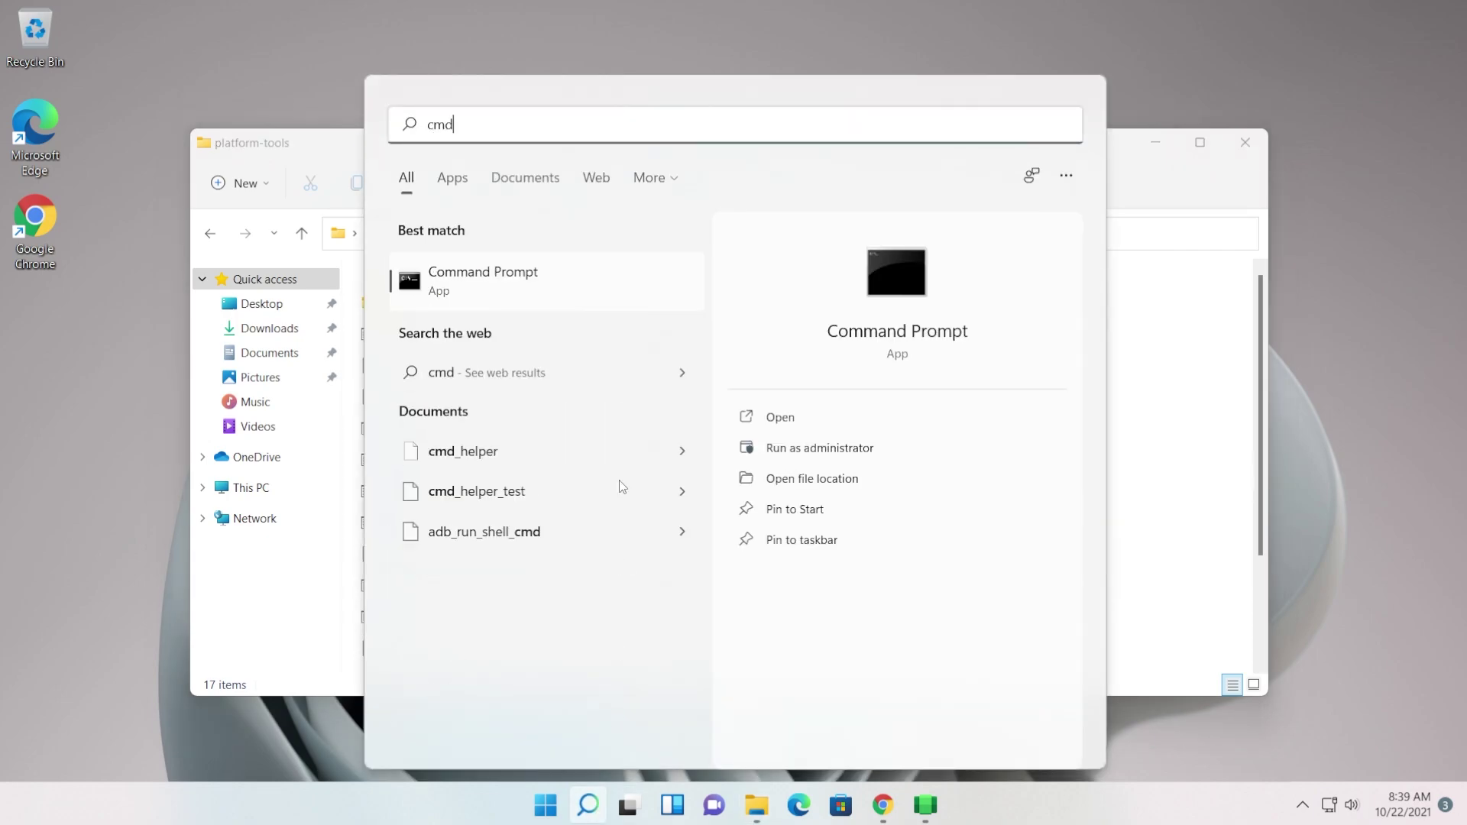
pyautogui.rightClick(483, 293)
pyautogui.click(503, 309)
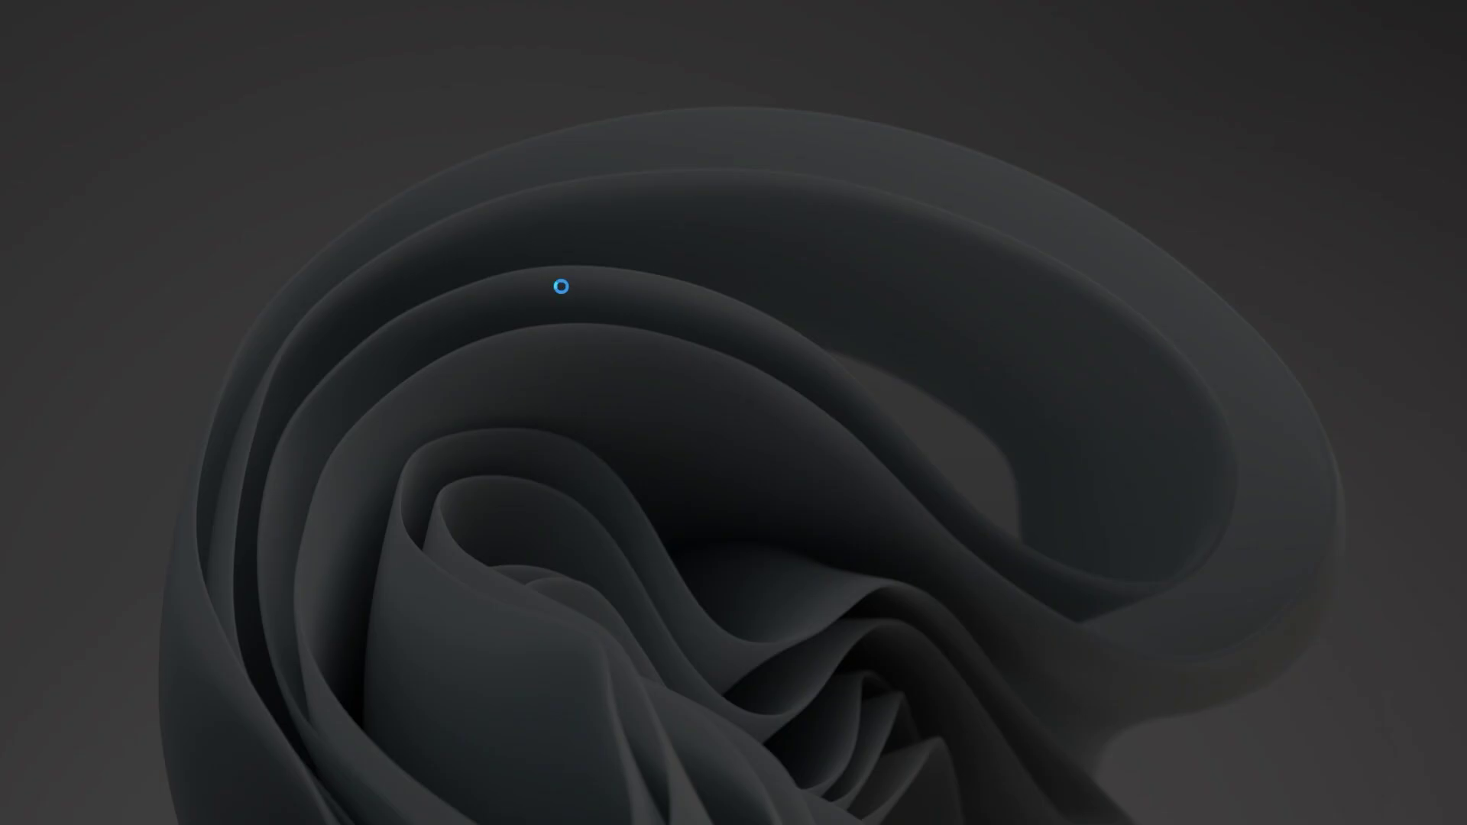
pyautogui.click(654, 551)
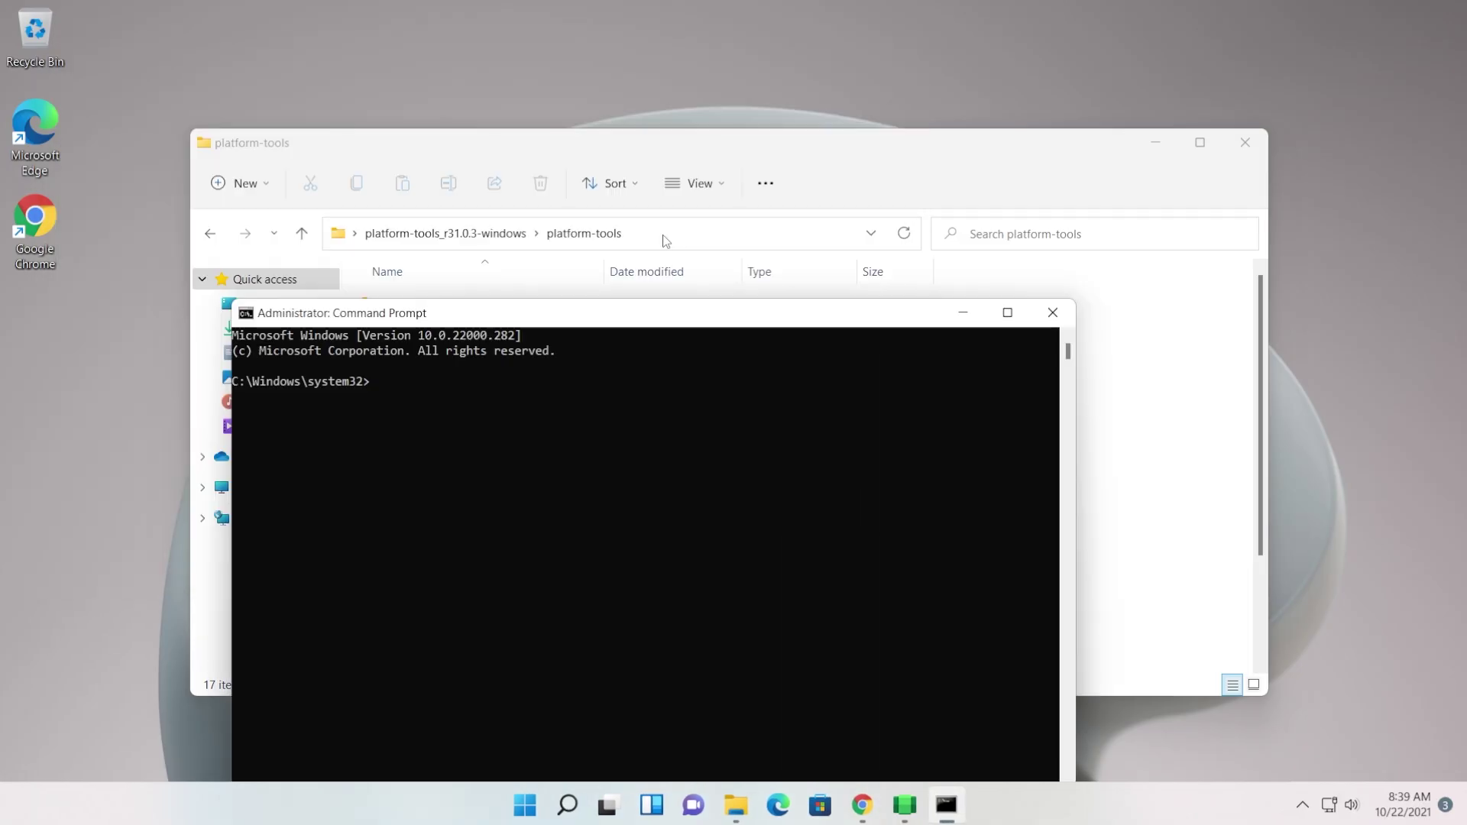
# Copy the platform-tools folder's full path from File Explorer and change to that directory in Command Prompt with cd.
pyautogui.click(666, 241)
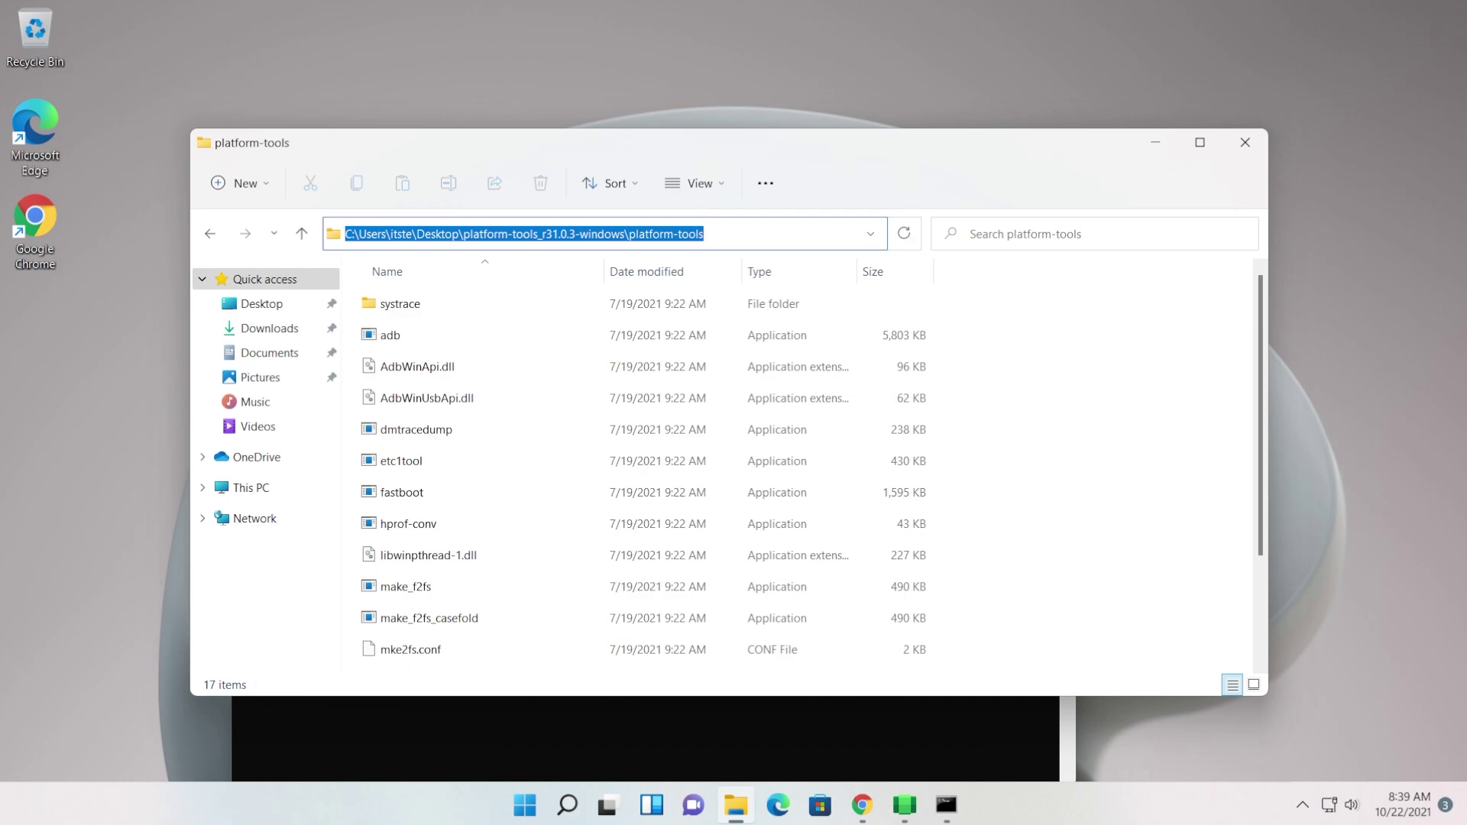
pyautogui.rightClick(728, 235)
pyautogui.click(772, 302)
pyautogui.moveTo(438, 149); pyautogui.dragTo(535, 58)
pyautogui.click(534, 722)
pyautogui.moveTo(565, 313); pyautogui.dragTo(612, 198)
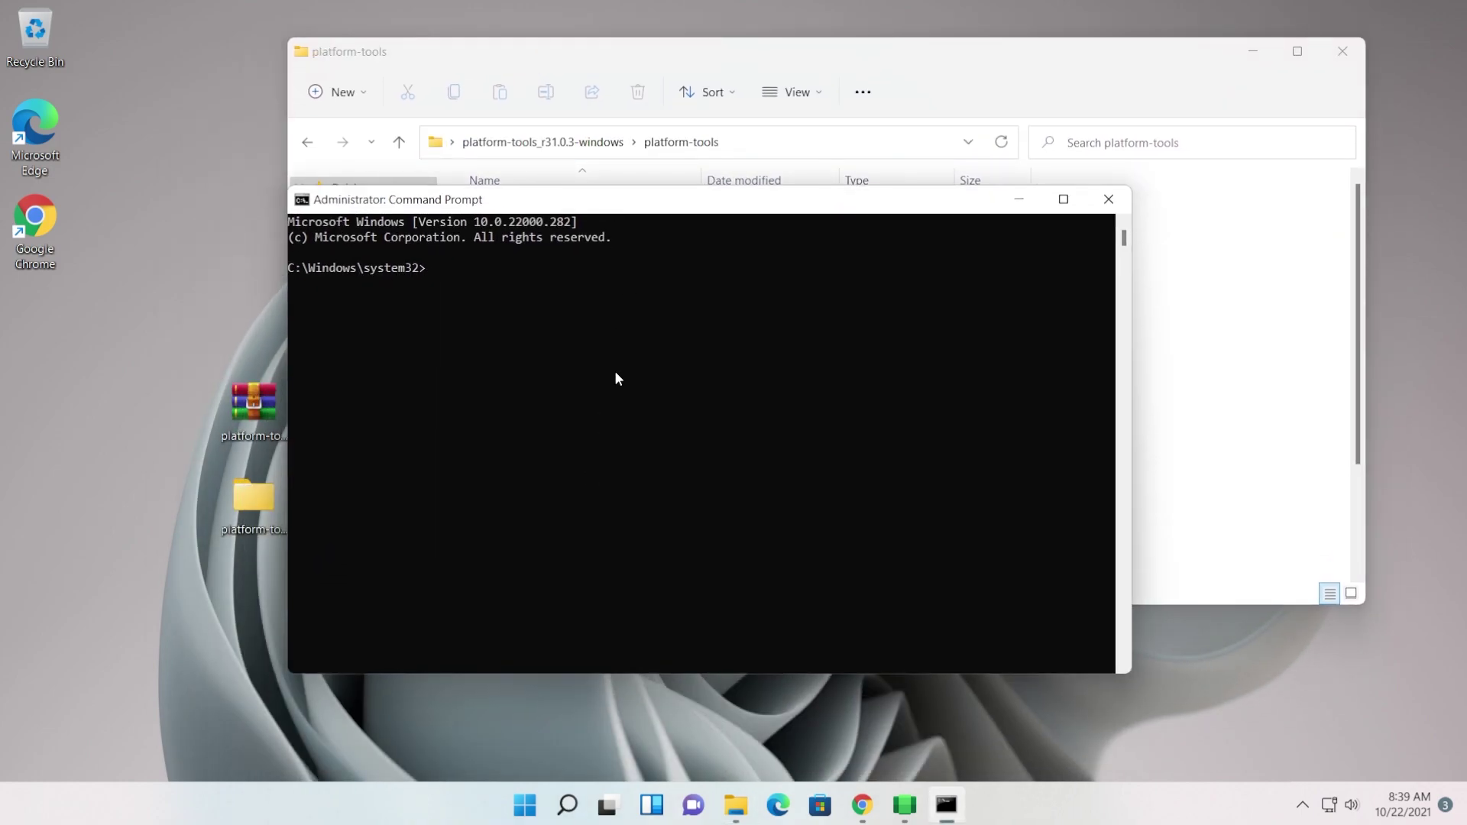
pyautogui.write('cd')
pyautogui.hotkey('ctrl', 'v')
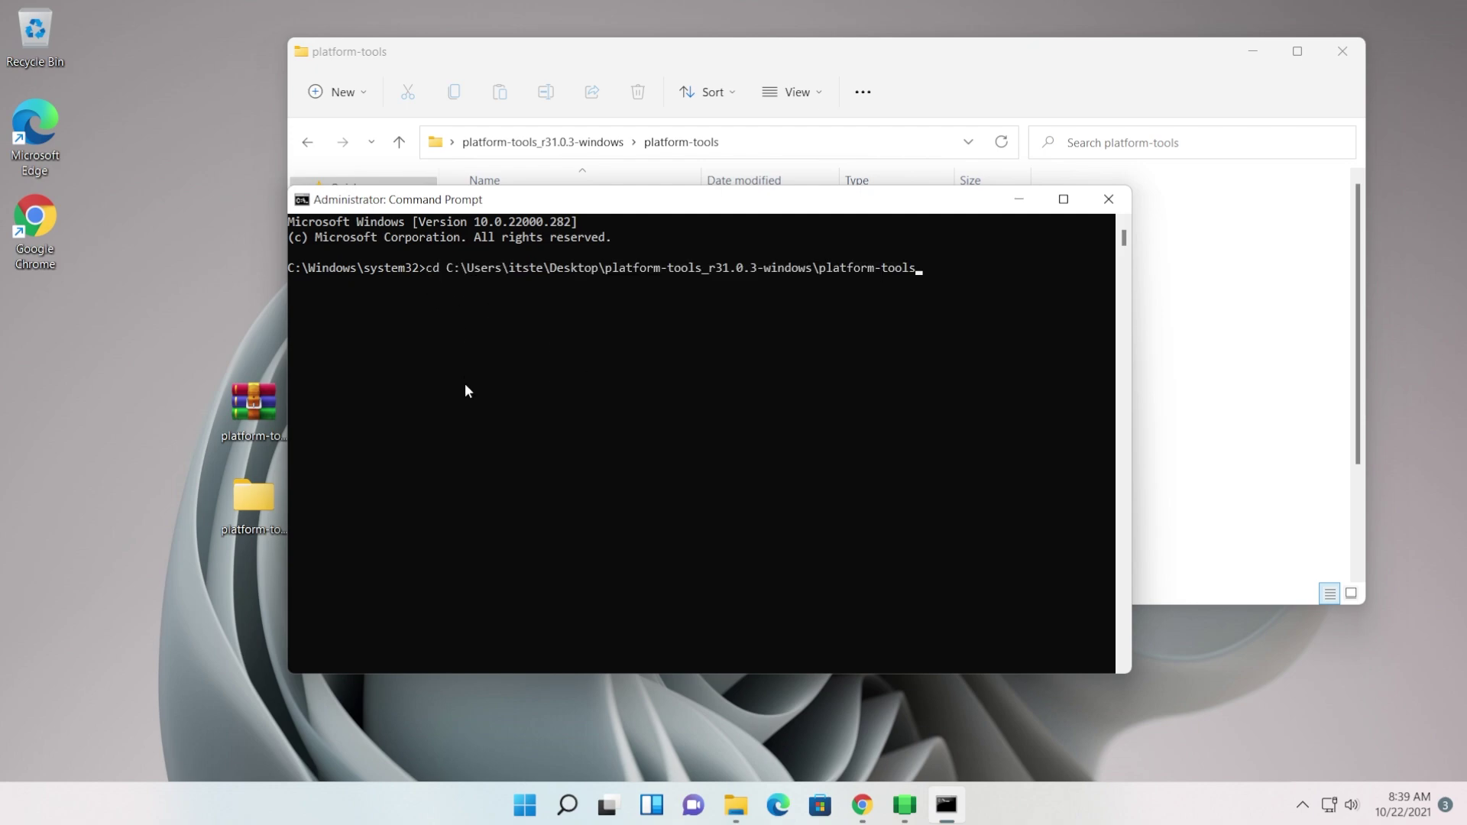
pyautogui.press('Return')
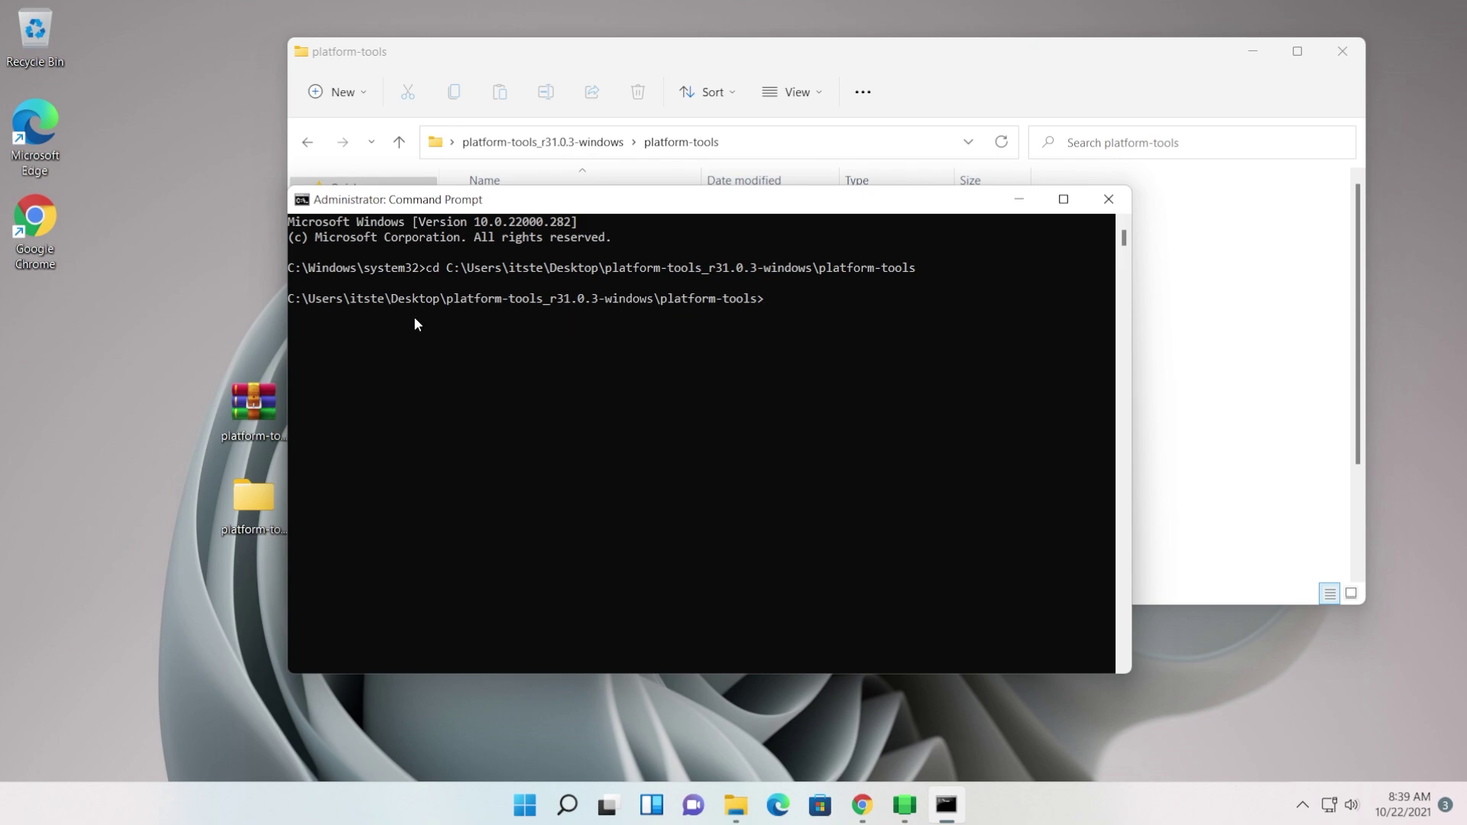
# Copy the subsystem's IP address from its settings and run adb connect 172.31.11.169 in Command Prompt, then run it again.
pyautogui.moveTo(389, 203); pyautogui.dragTo(384, 224)
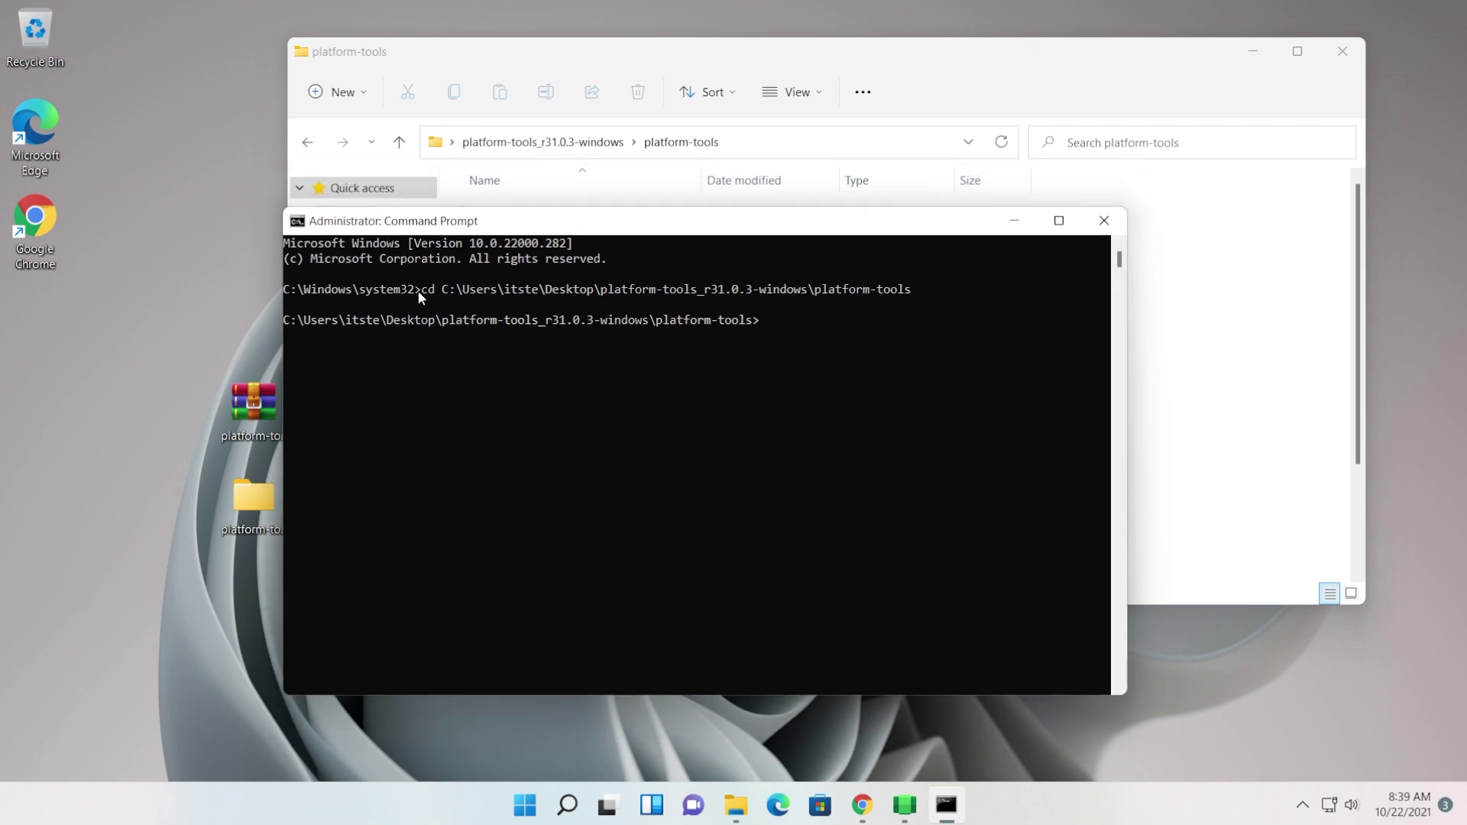
pyautogui.moveTo(661, 227); pyautogui.dragTo(683, 267)
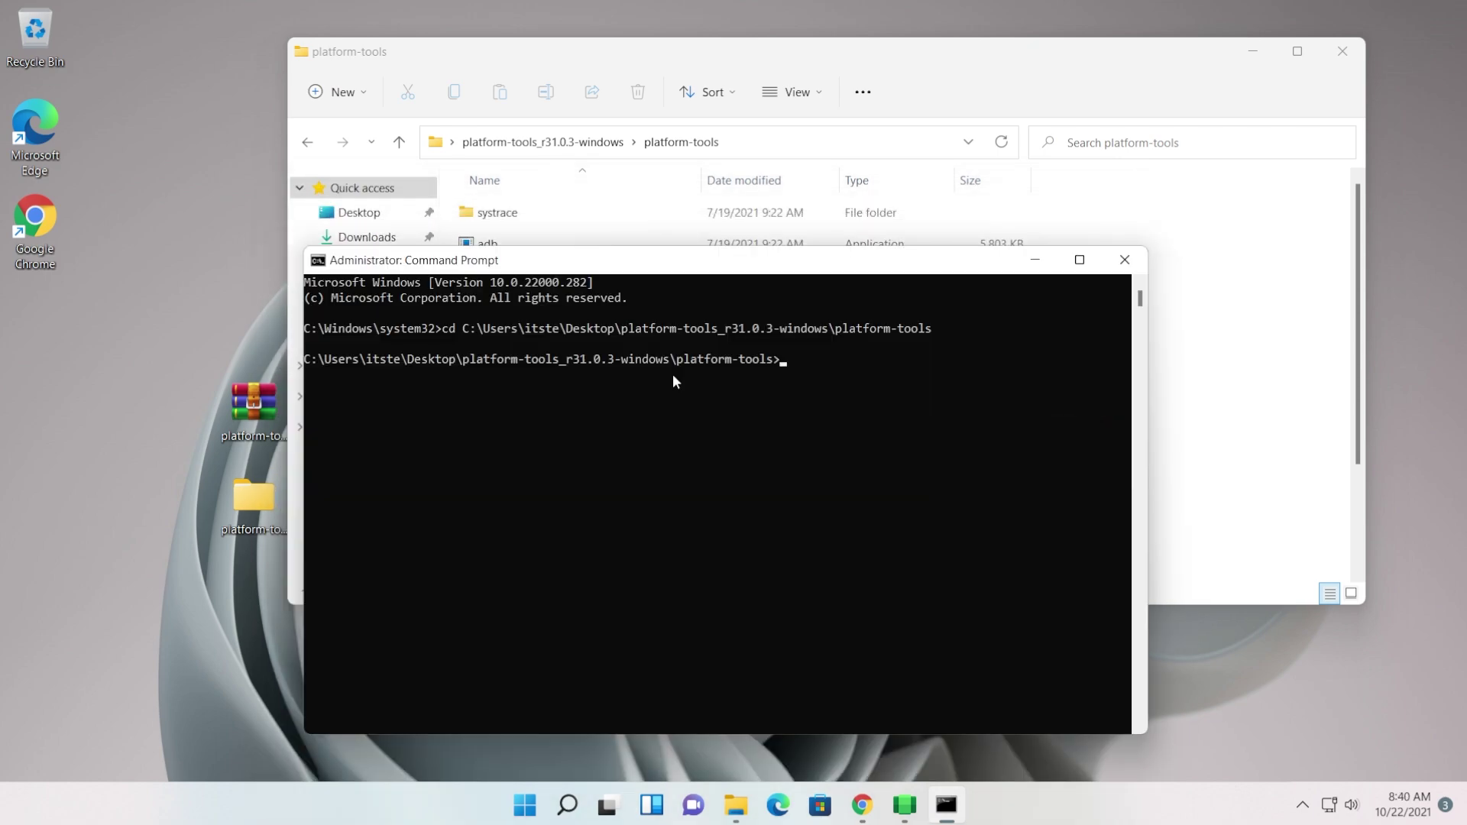
pyautogui.write('adb connect')
pyautogui.click(904, 805)
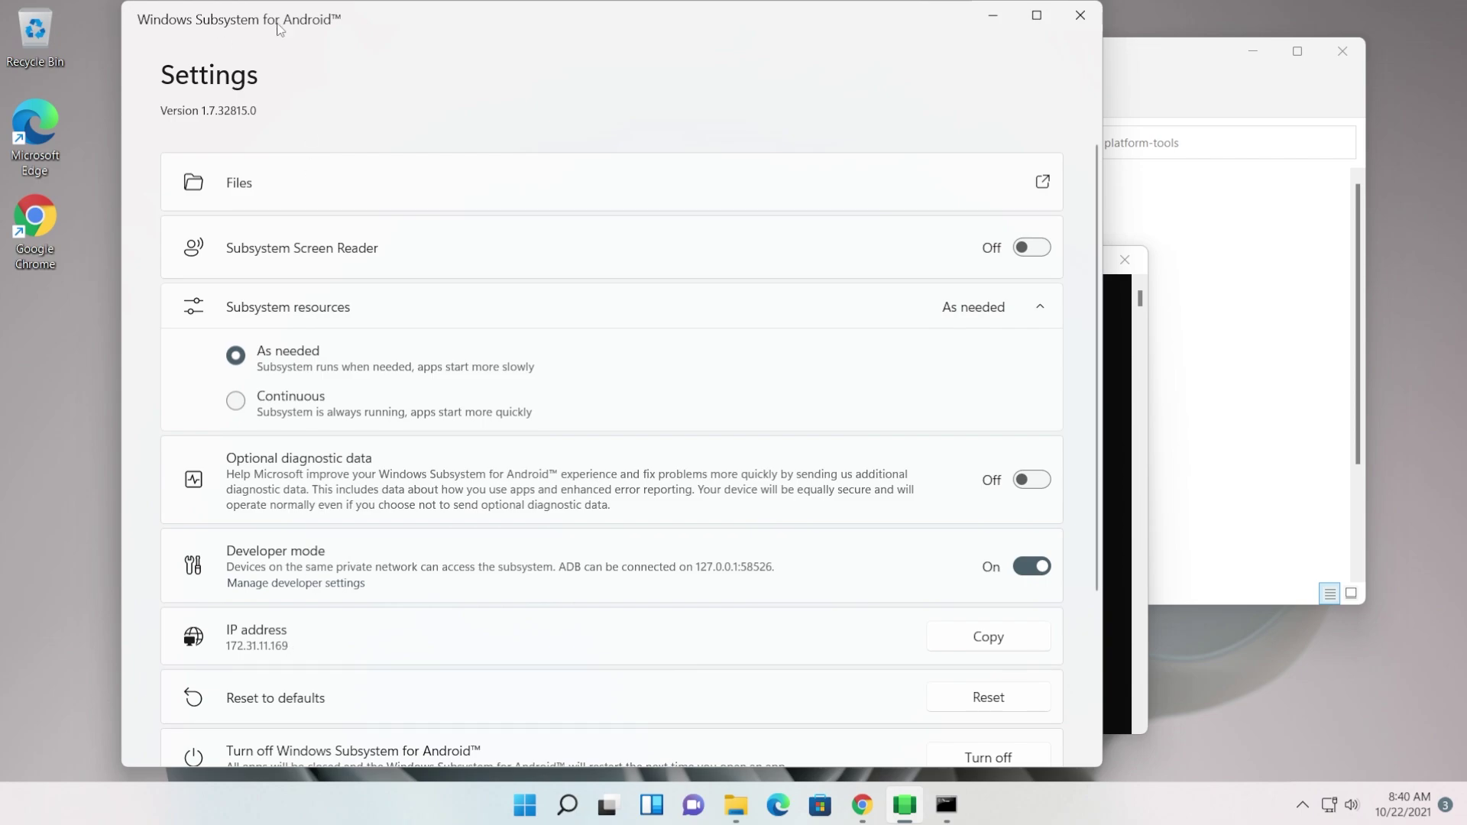
pyautogui.click(988, 637)
pyautogui.hotkey('alt', 'Tab')
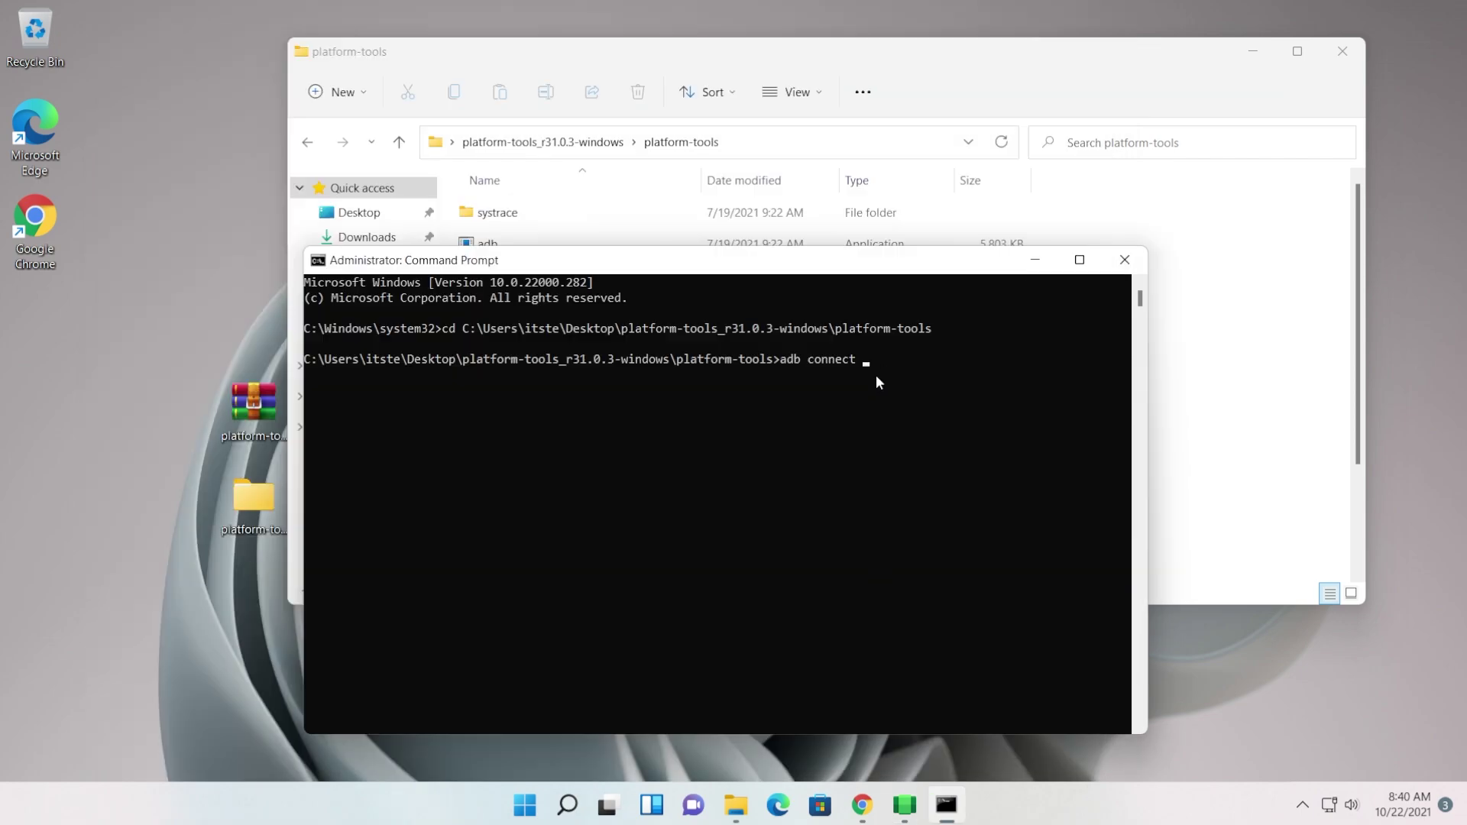
pyautogui.hotkey('ctrl', 'v')
pyautogui.press('Return')
pyautogui.press('Up')
pyautogui.press('Return')
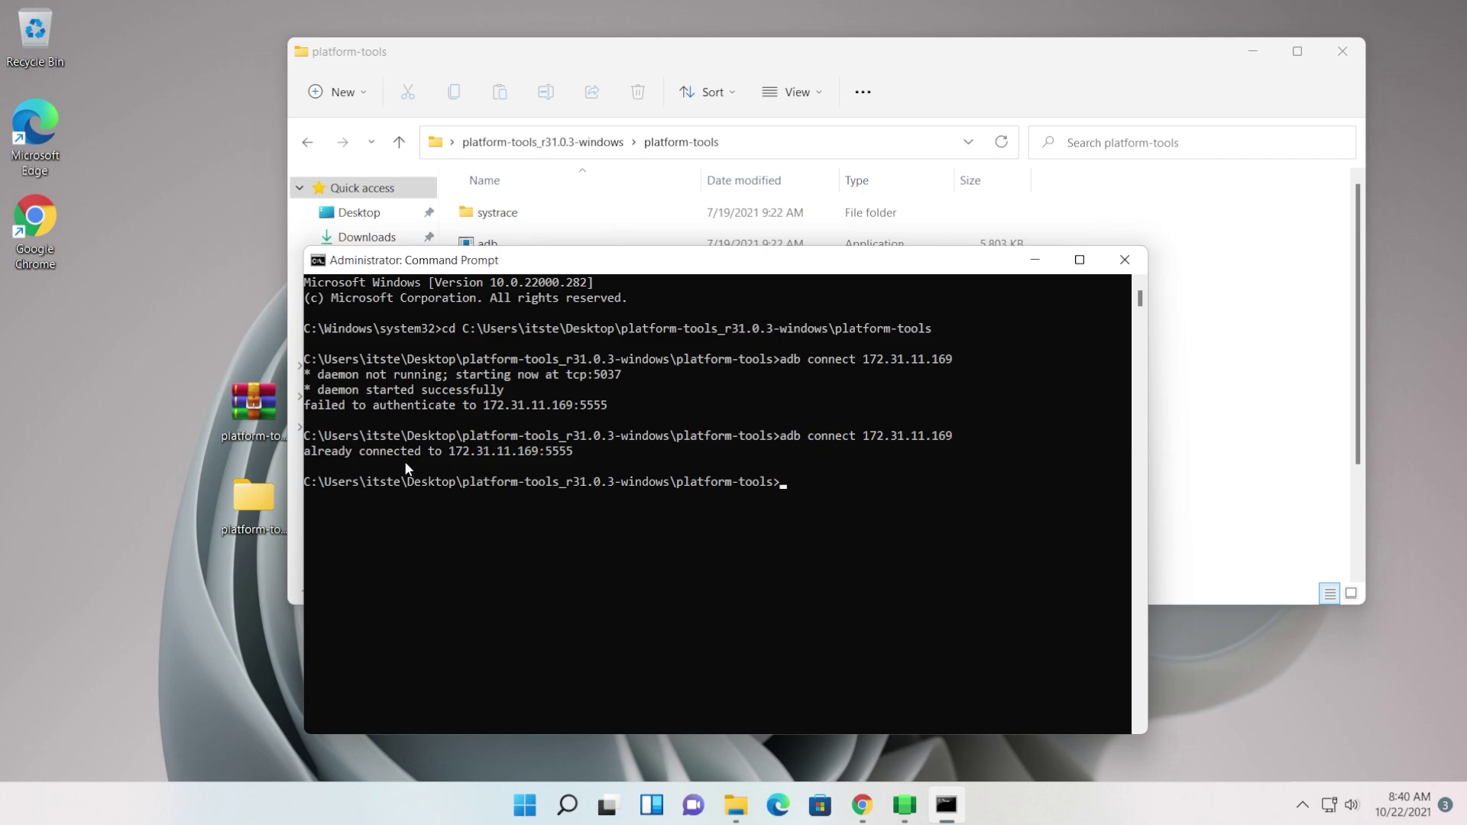
# Copy the Instagram APK's complete file name including the .apk extension from the platform-tools folder and return to Command Prompt.
pyautogui.moveTo(575, 264); pyautogui.dragTo(428, 479)
pyautogui.click(1268, 357)
pyautogui.scroll(-2, 1348, 310)
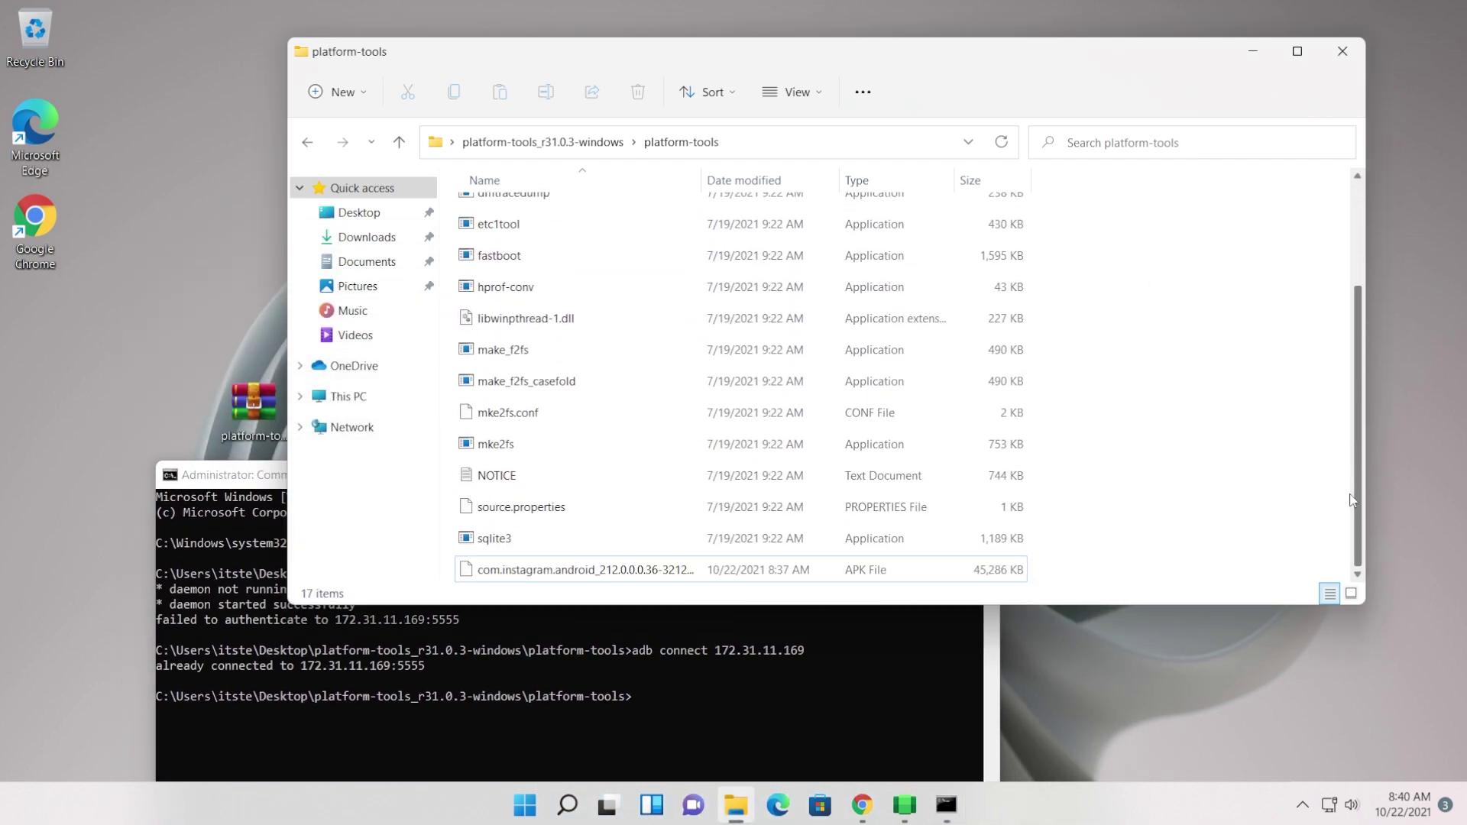
pyautogui.moveTo(785, 53); pyautogui.dragTo(955, 37)
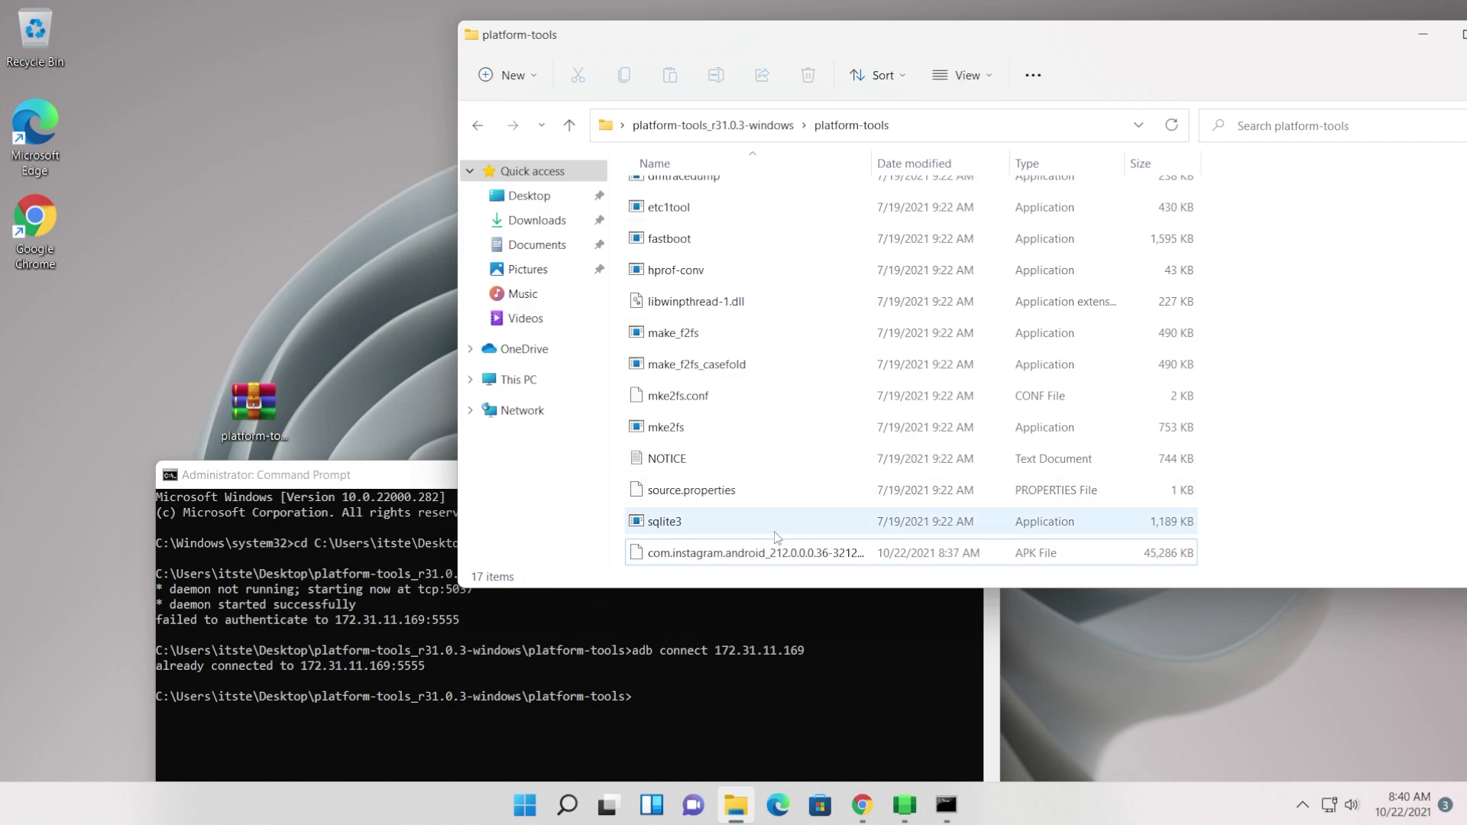
pyautogui.click(716, 556)
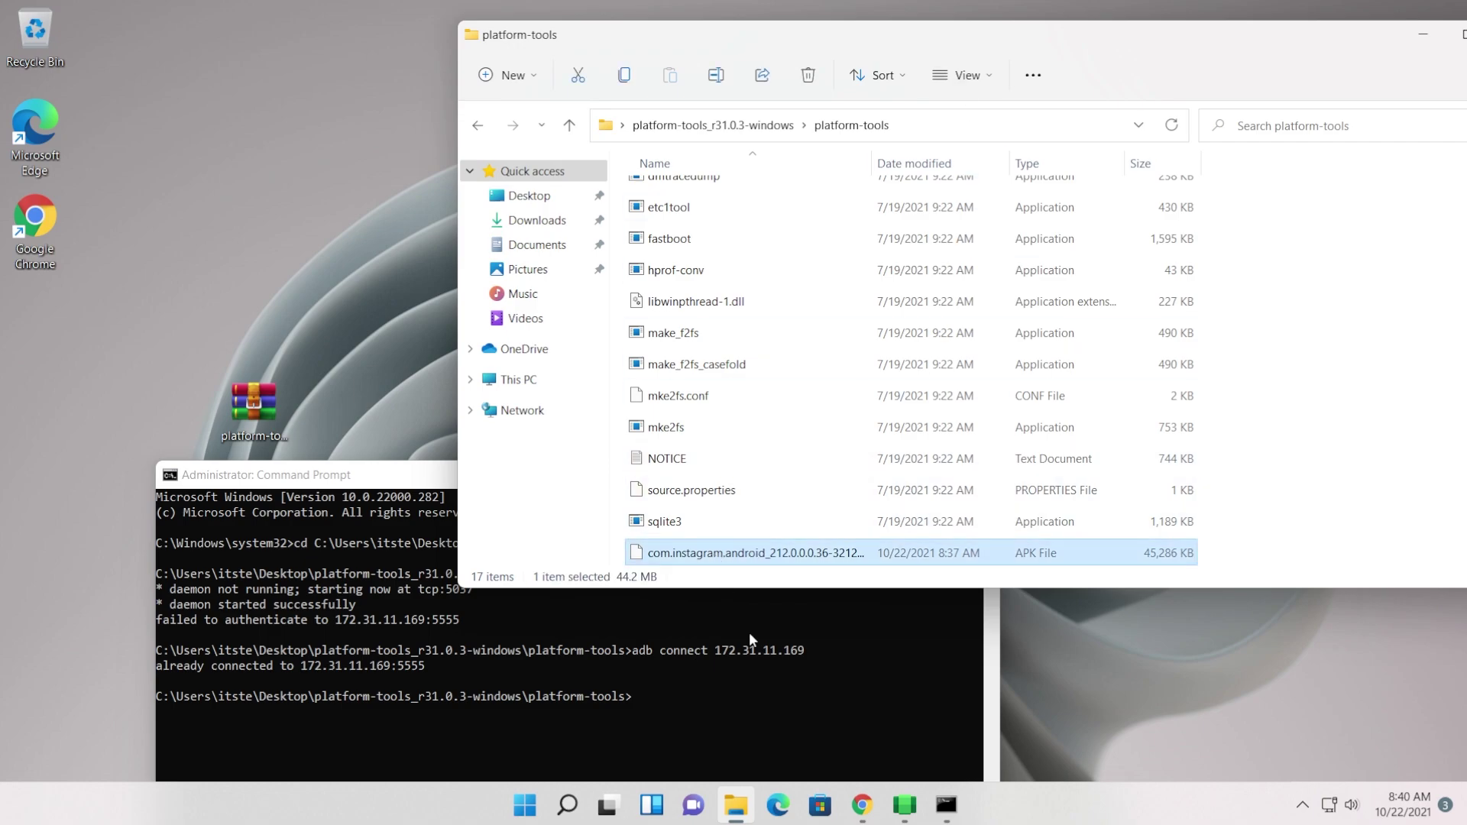
pyautogui.press('F2')
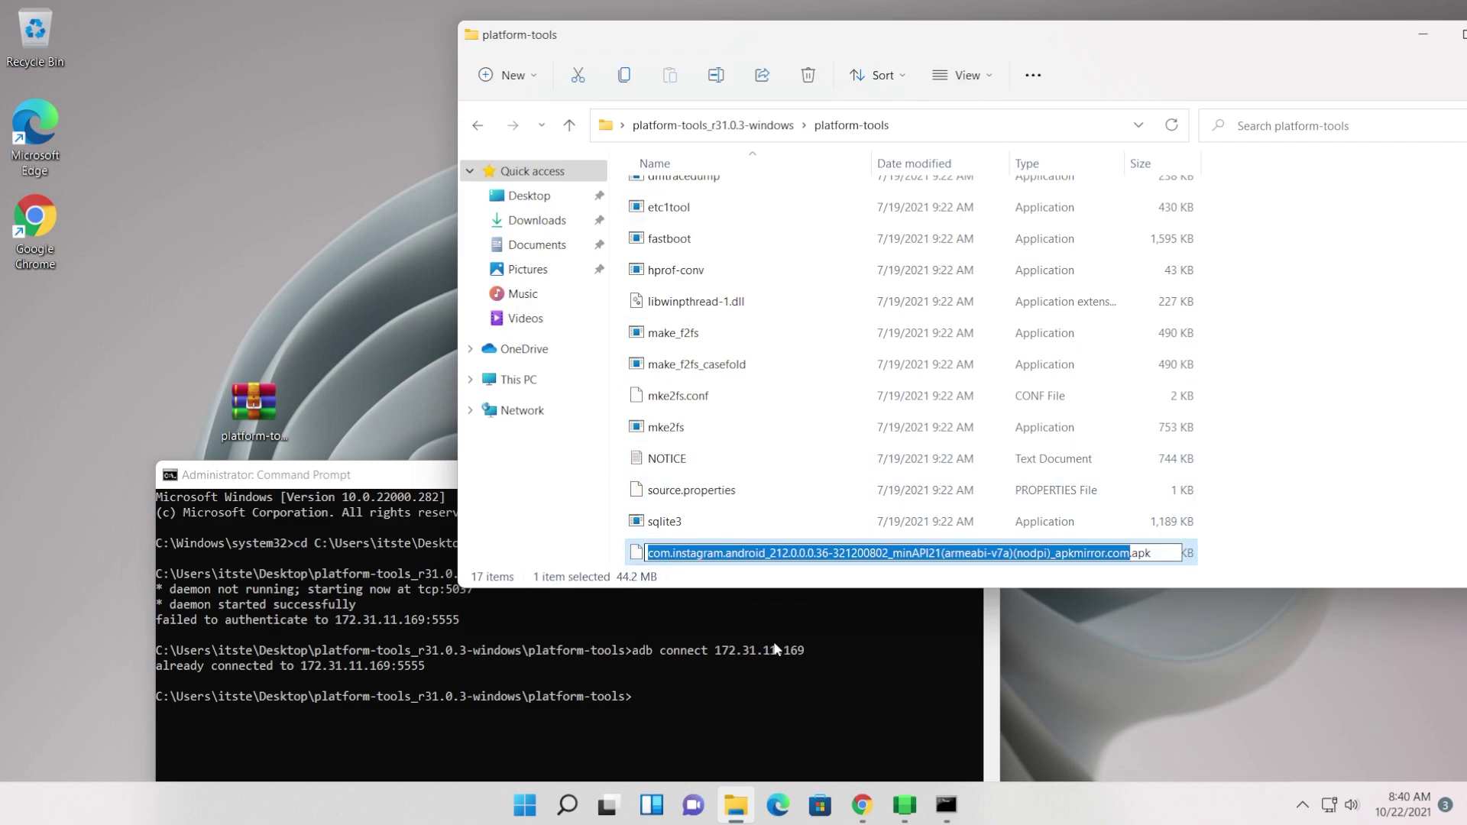
pyautogui.moveTo(1156, 551); pyautogui.dragTo(647, 552)
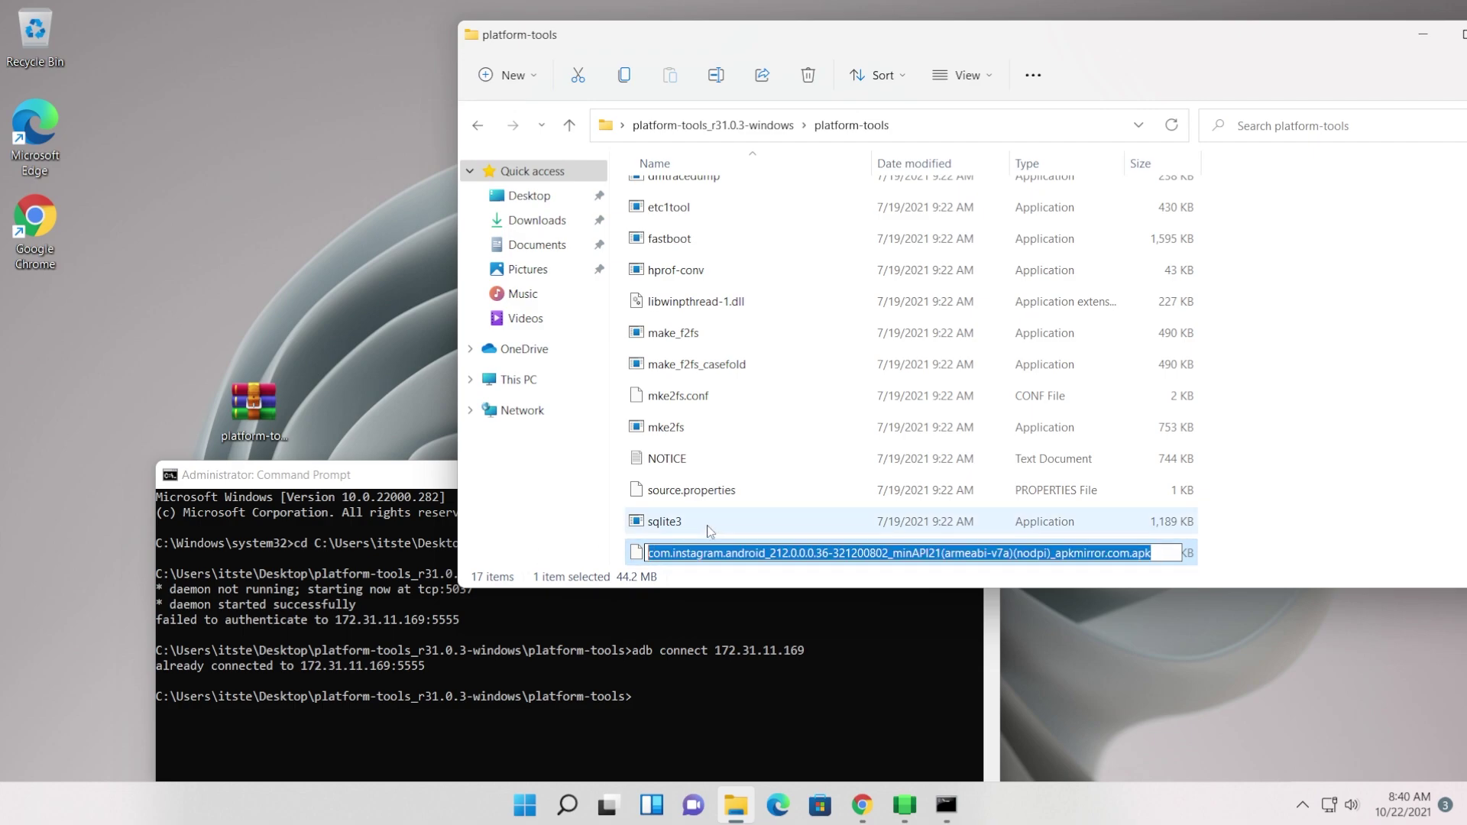
pyautogui.rightClick(699, 555)
pyautogui.click(764, 357)
pyautogui.moveTo(400, 478); pyautogui.dragTo(596, 157)
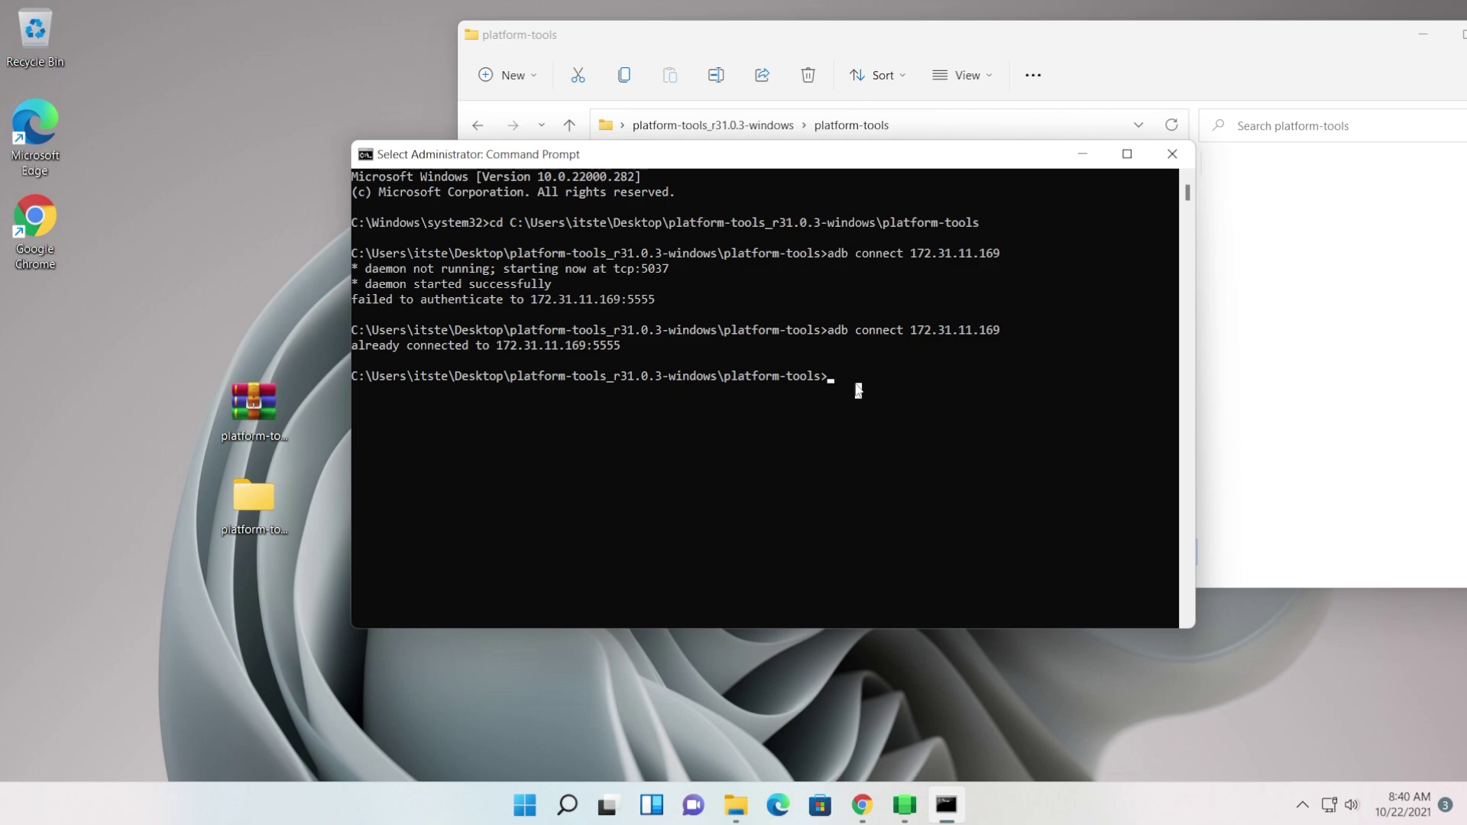
# Install the Instagram 212.0.0.0.36 APK in the subsystem by running adb install with the copied file name.
pyautogui.write('adb ')
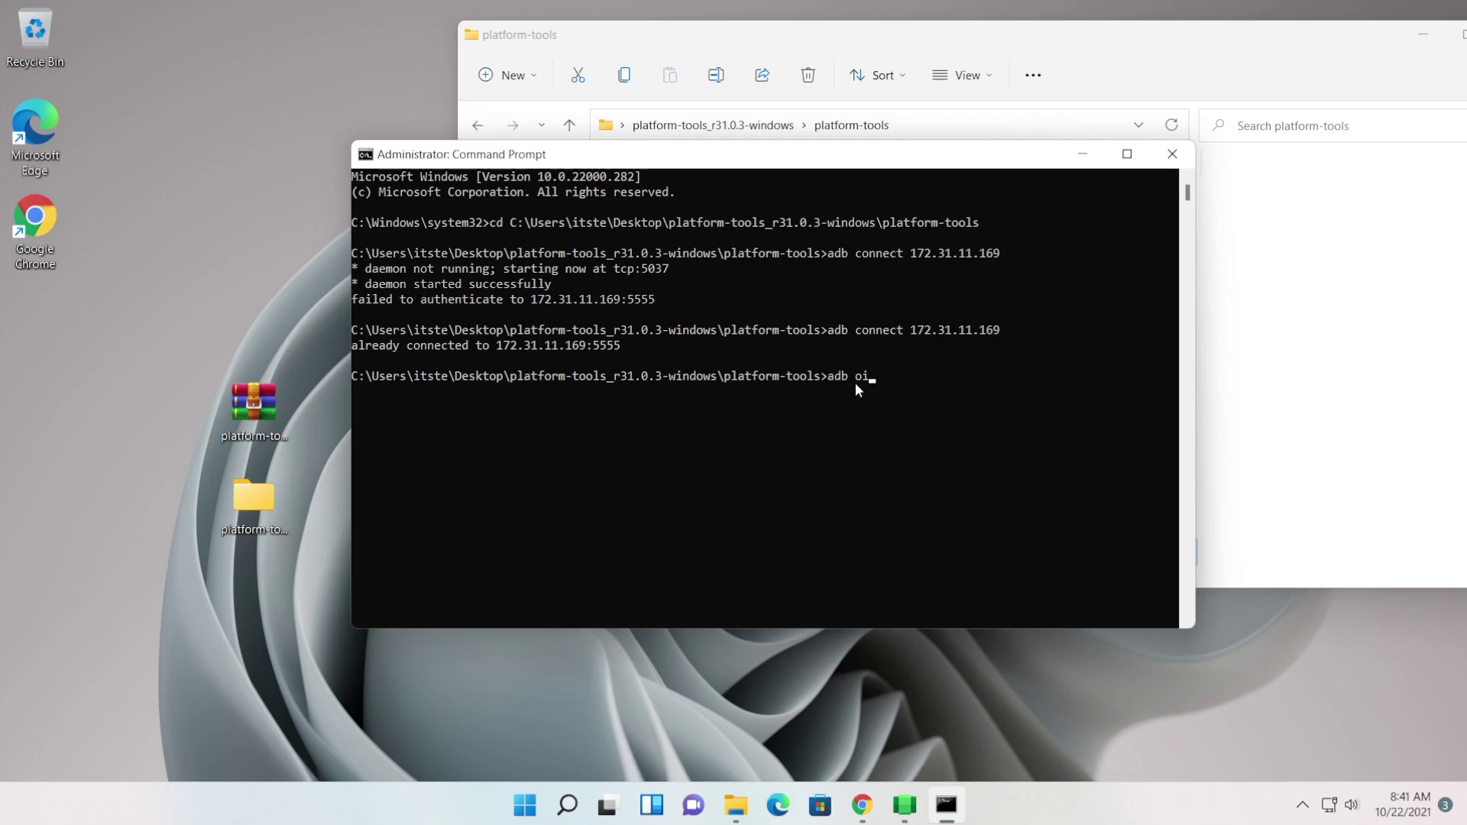
pyautogui.write('install')
pyautogui.hotkey('ctrl', 'v')
pyautogui.press('Return')
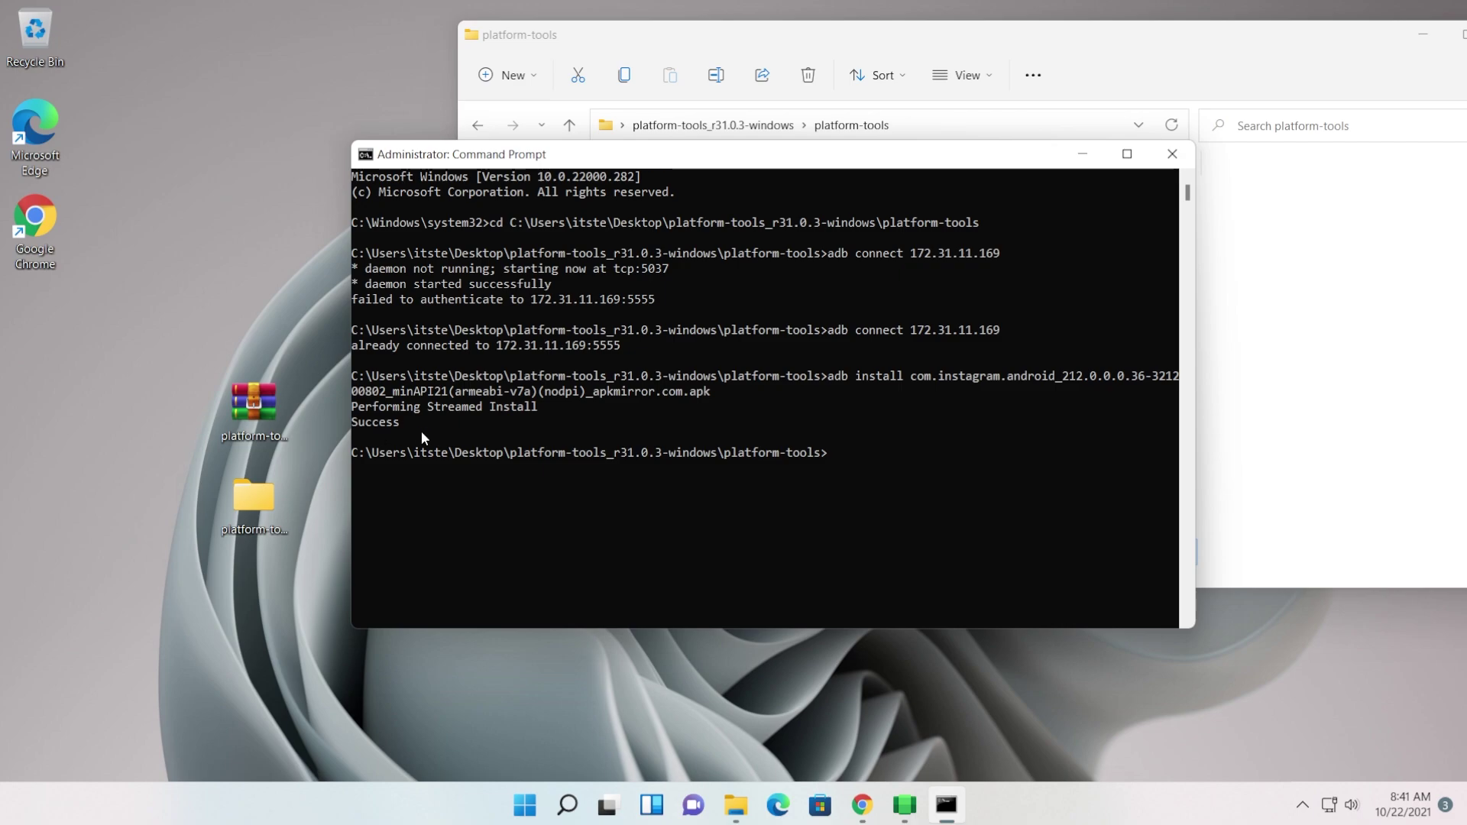
# Search Windows for the installed Instagram app, launch it to check that it runs, close it, and move the Command Prompt window aside.
pyautogui.click(567, 805)
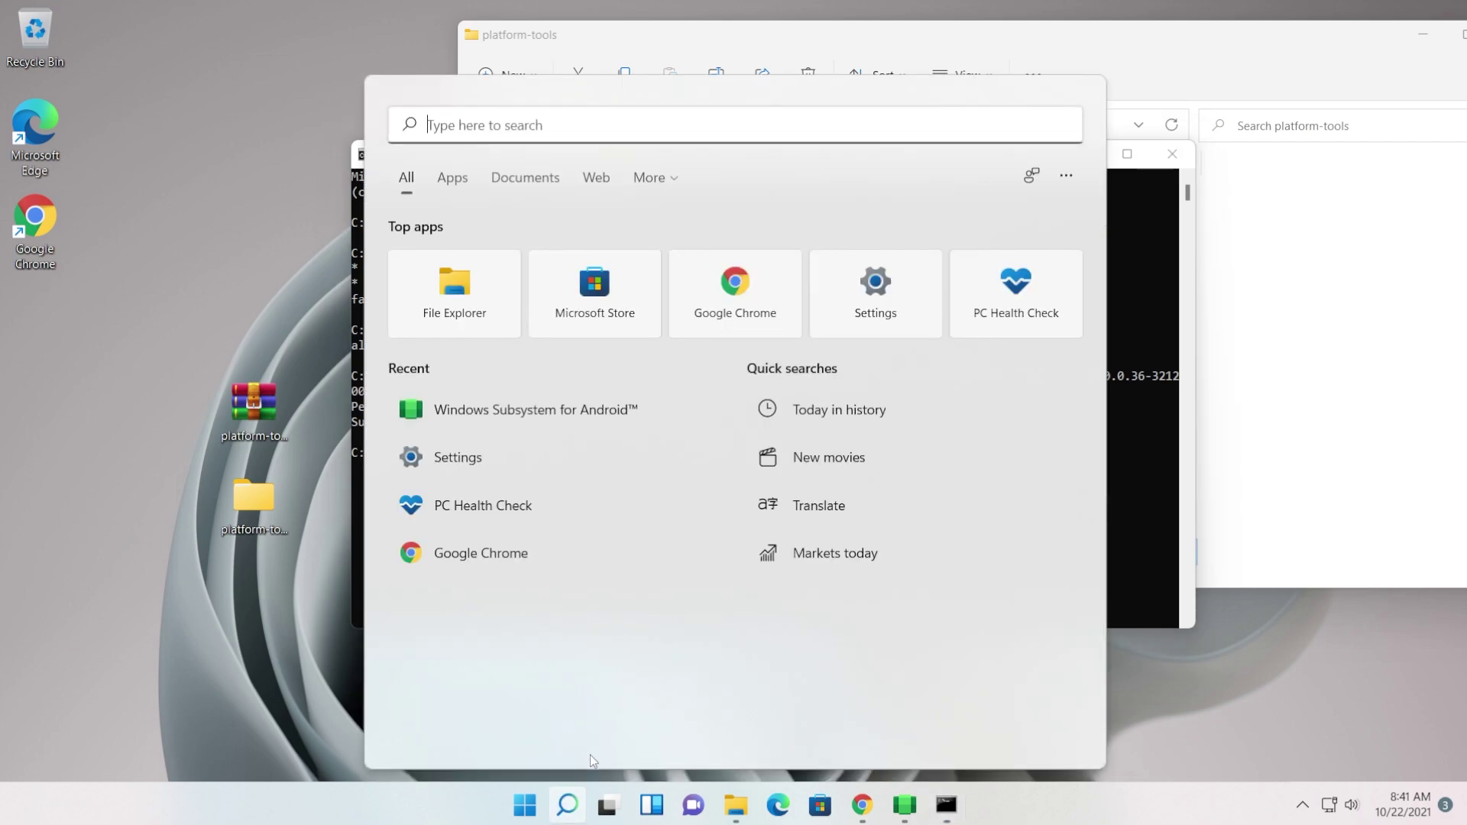
pyautogui.write('ins')
pyautogui.click(462, 275)
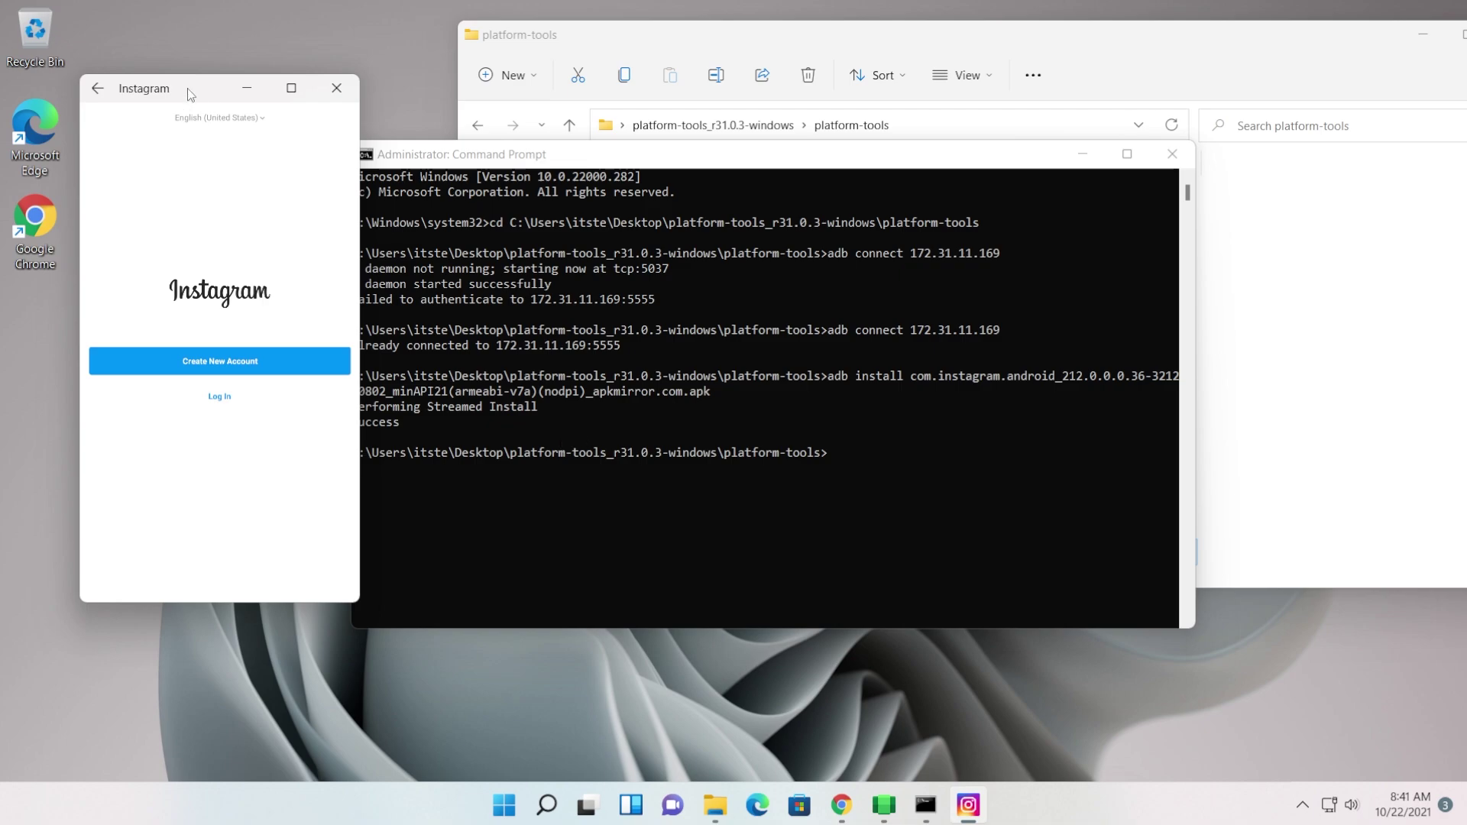
pyautogui.moveTo(189, 90); pyautogui.dragTo(159, 150)
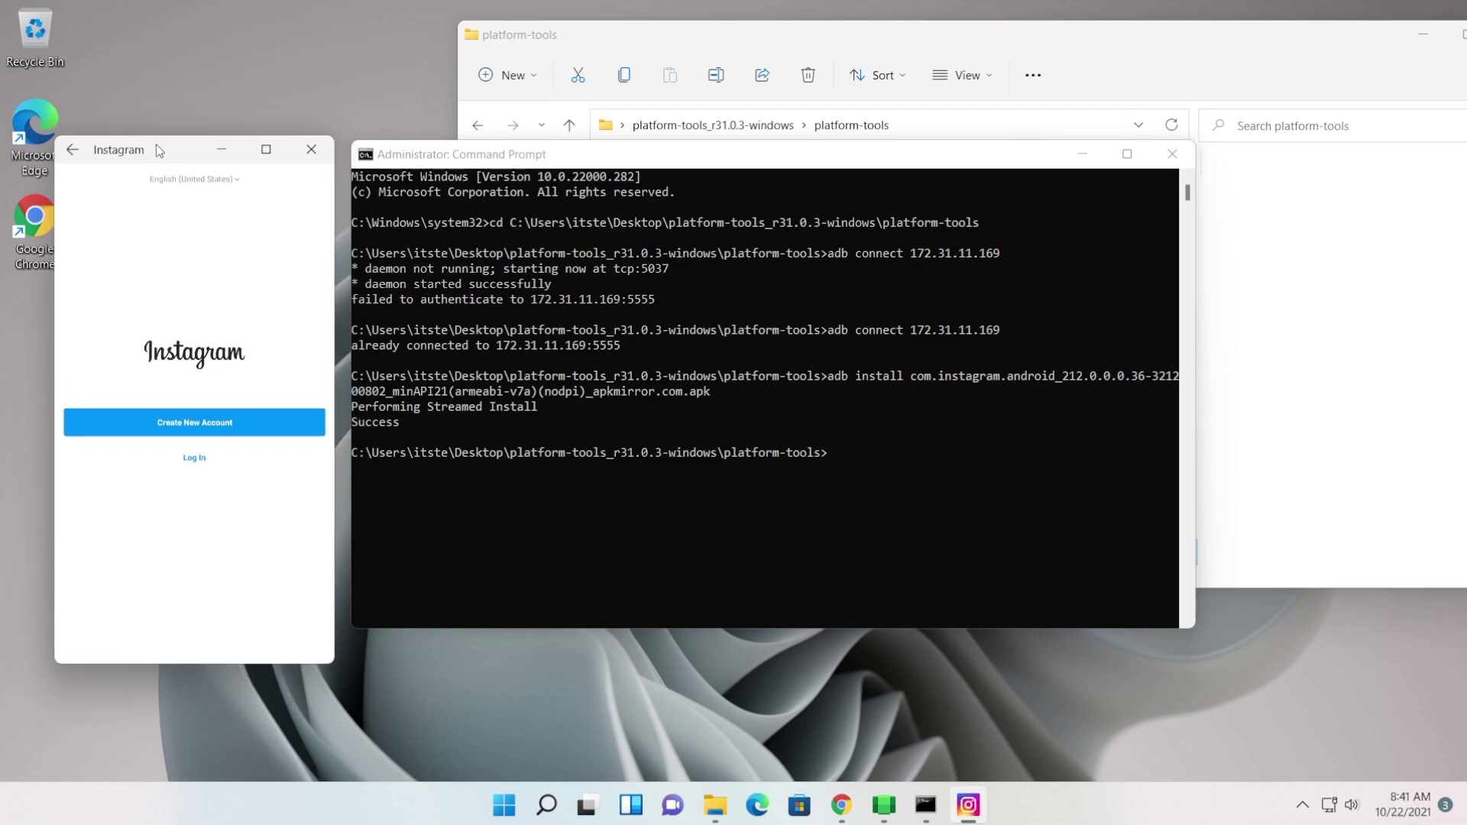
pyautogui.click(311, 149)
pyautogui.moveTo(592, 160); pyautogui.dragTo(355, 303)
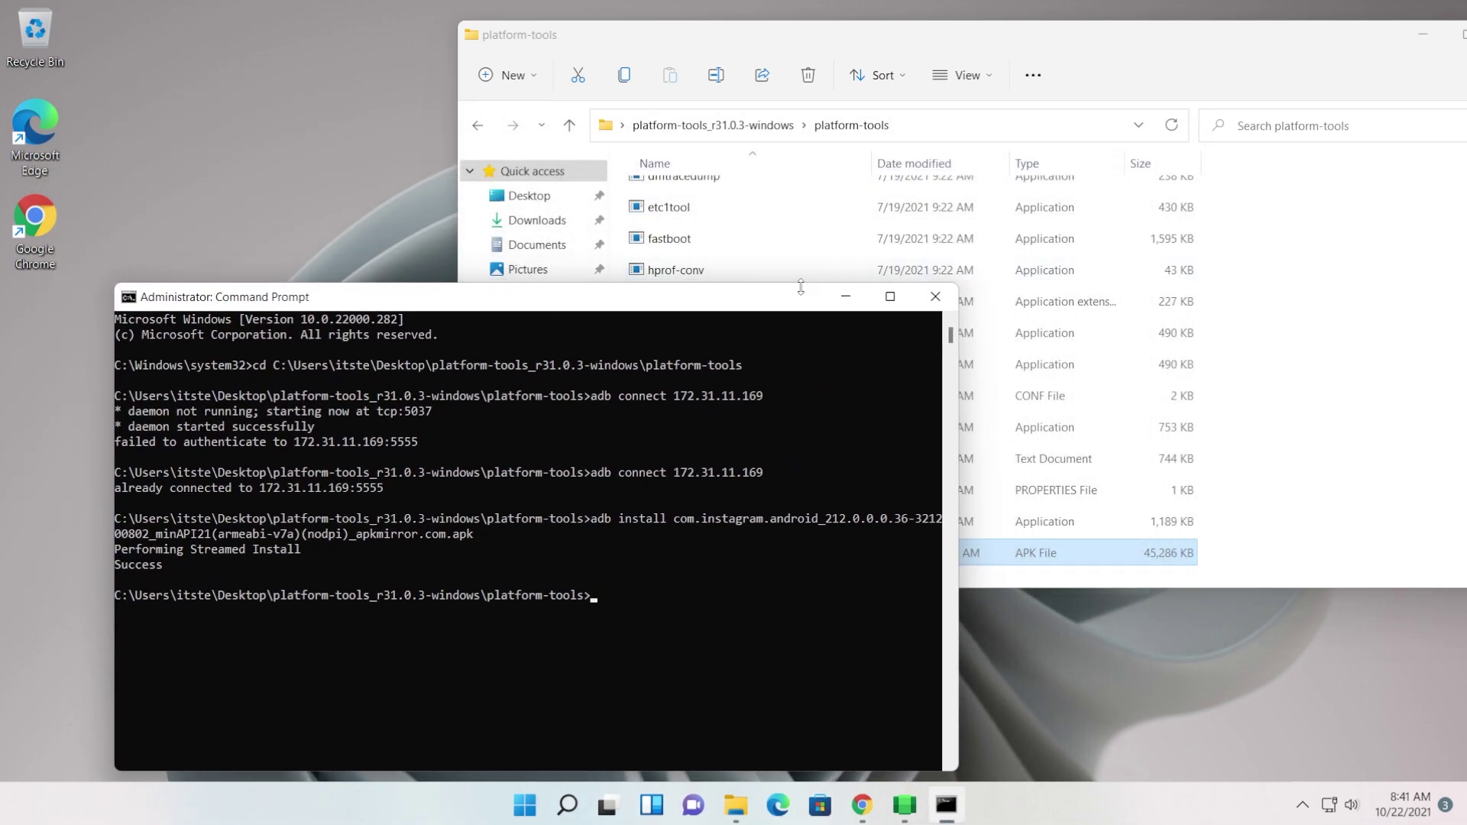
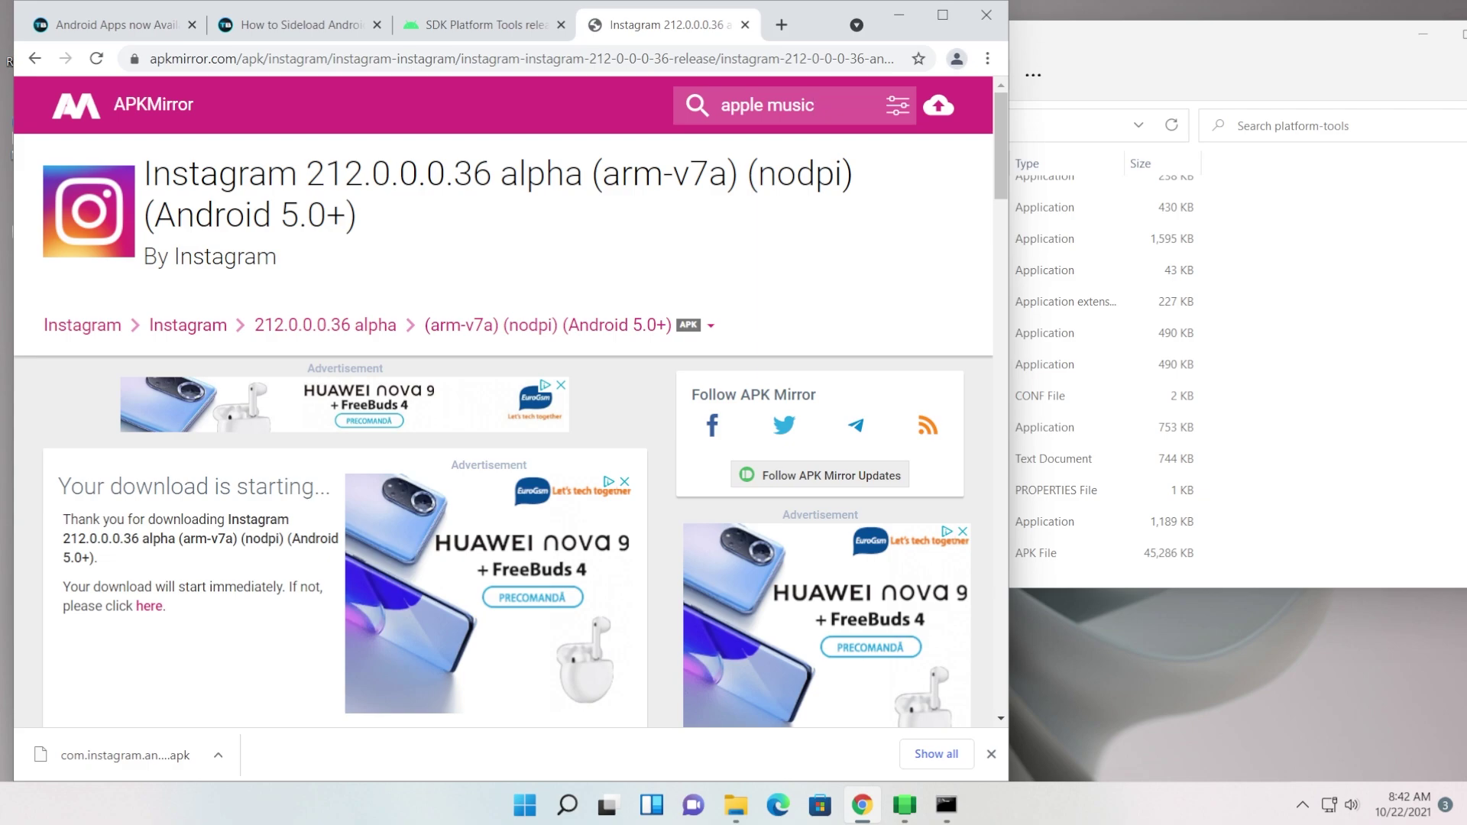
# Search APKMirror for apple music and open the list of download variants for Apple Music 3.7.1.
pyautogui.press('Return')
pyautogui.click(619, 489)
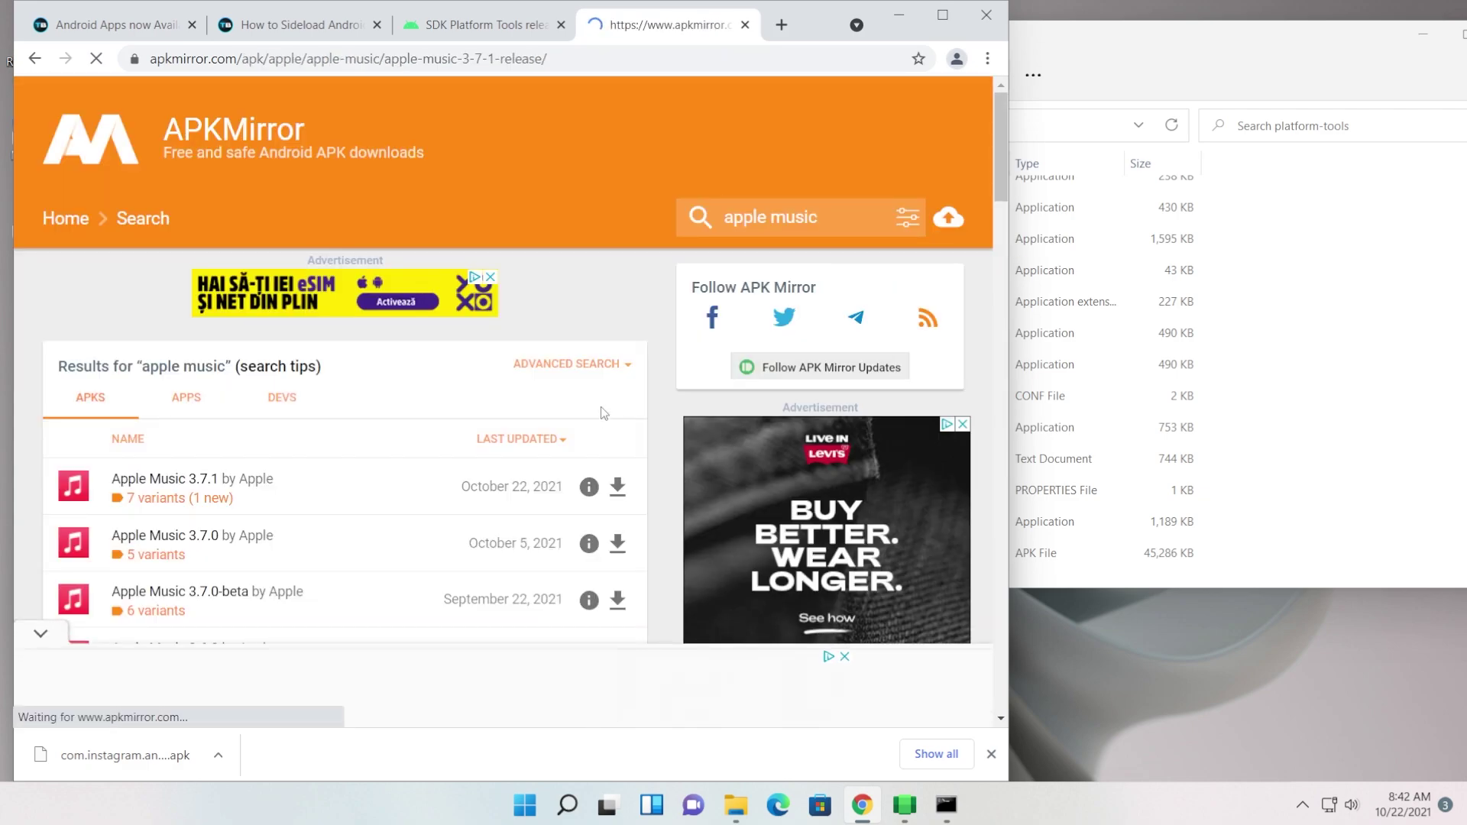
pyautogui.scroll(-5, 480, 415)
pyautogui.click(459, 437)
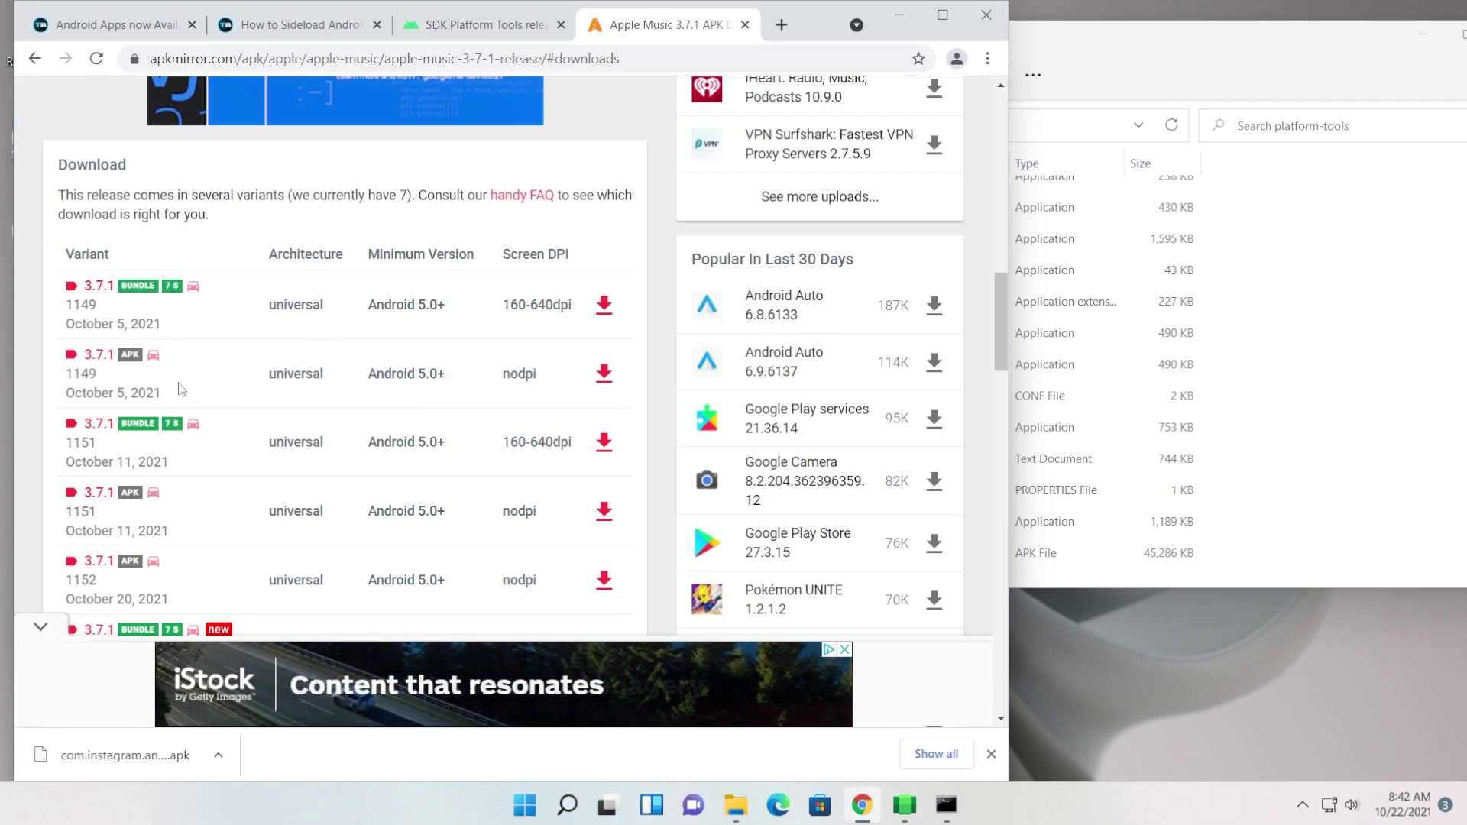
# Download the Apple Music 3.7.1 APK variant 1149 (universal, nodpi) and minimize the browser.
pyautogui.click(603, 373)
pyautogui.scroll(-5, 485, 392)
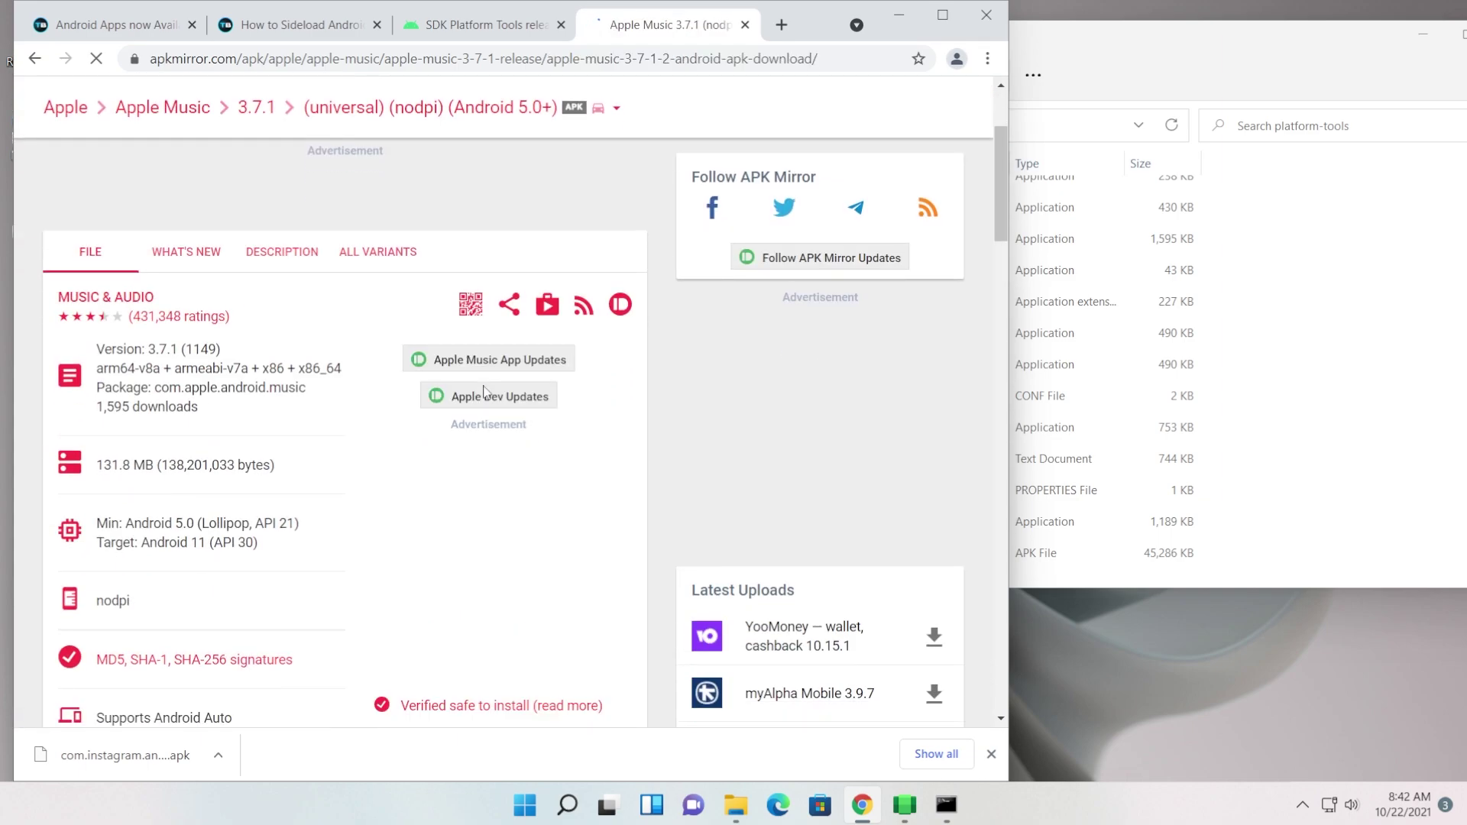
pyautogui.click(505, 501)
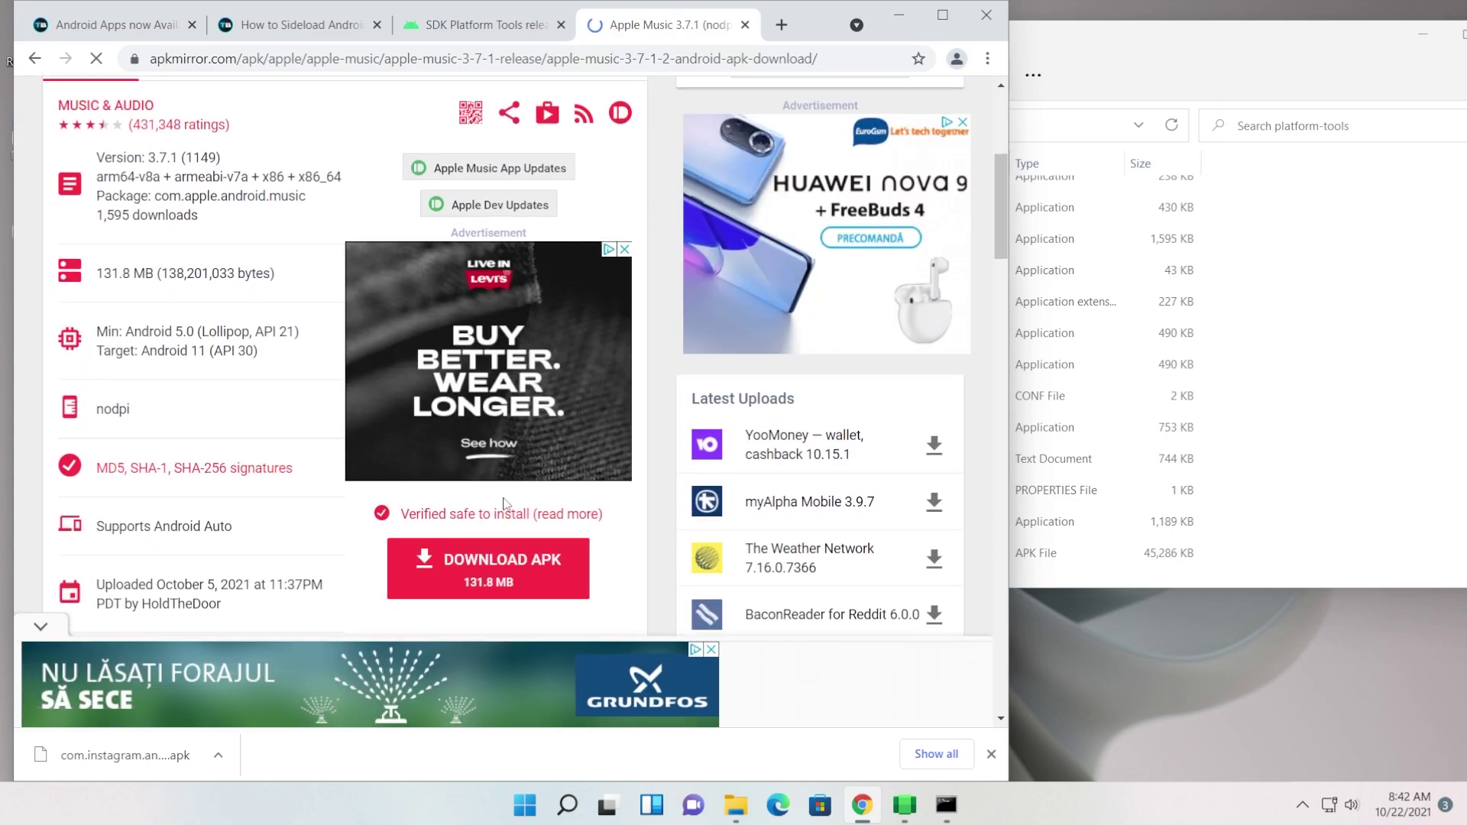
pyautogui.press('super+Down')
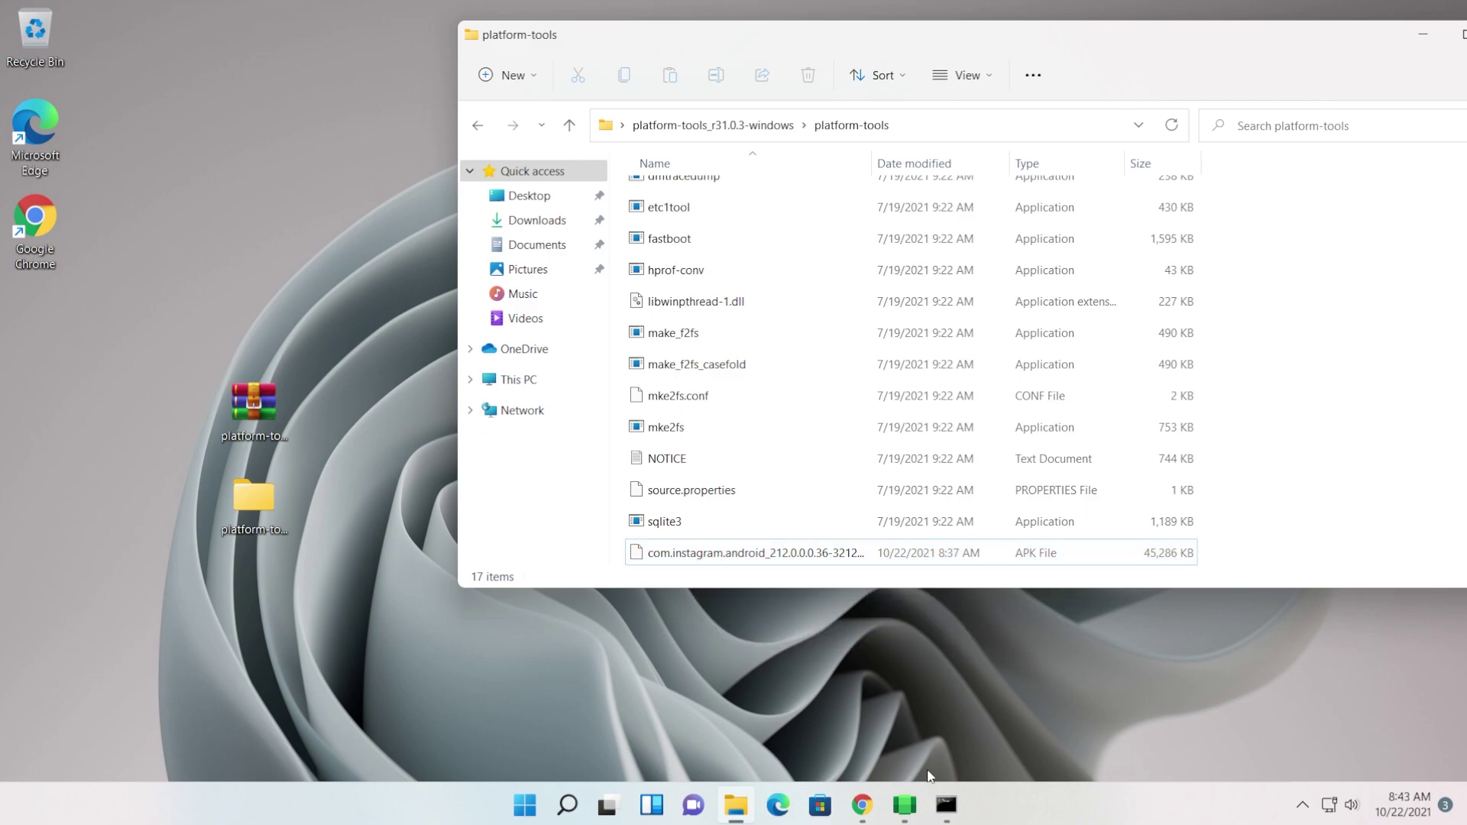
# Bring up Command Prompt to review the adb connect and adb install commands, and minimize it.
pyautogui.click(946, 805)
pyautogui.moveTo(496, 294); pyautogui.dragTo(585, 260)
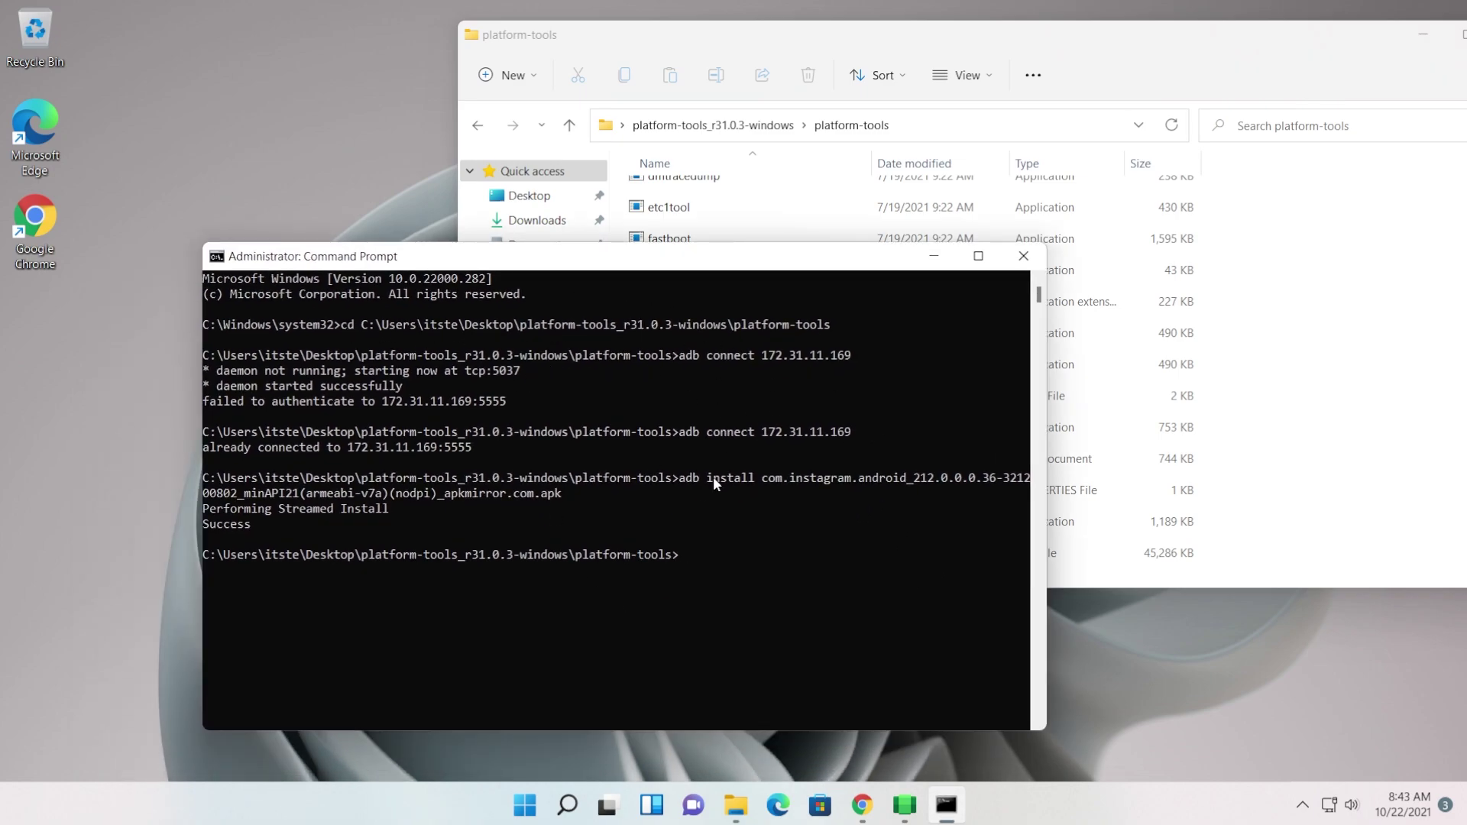
pyautogui.click(933, 257)
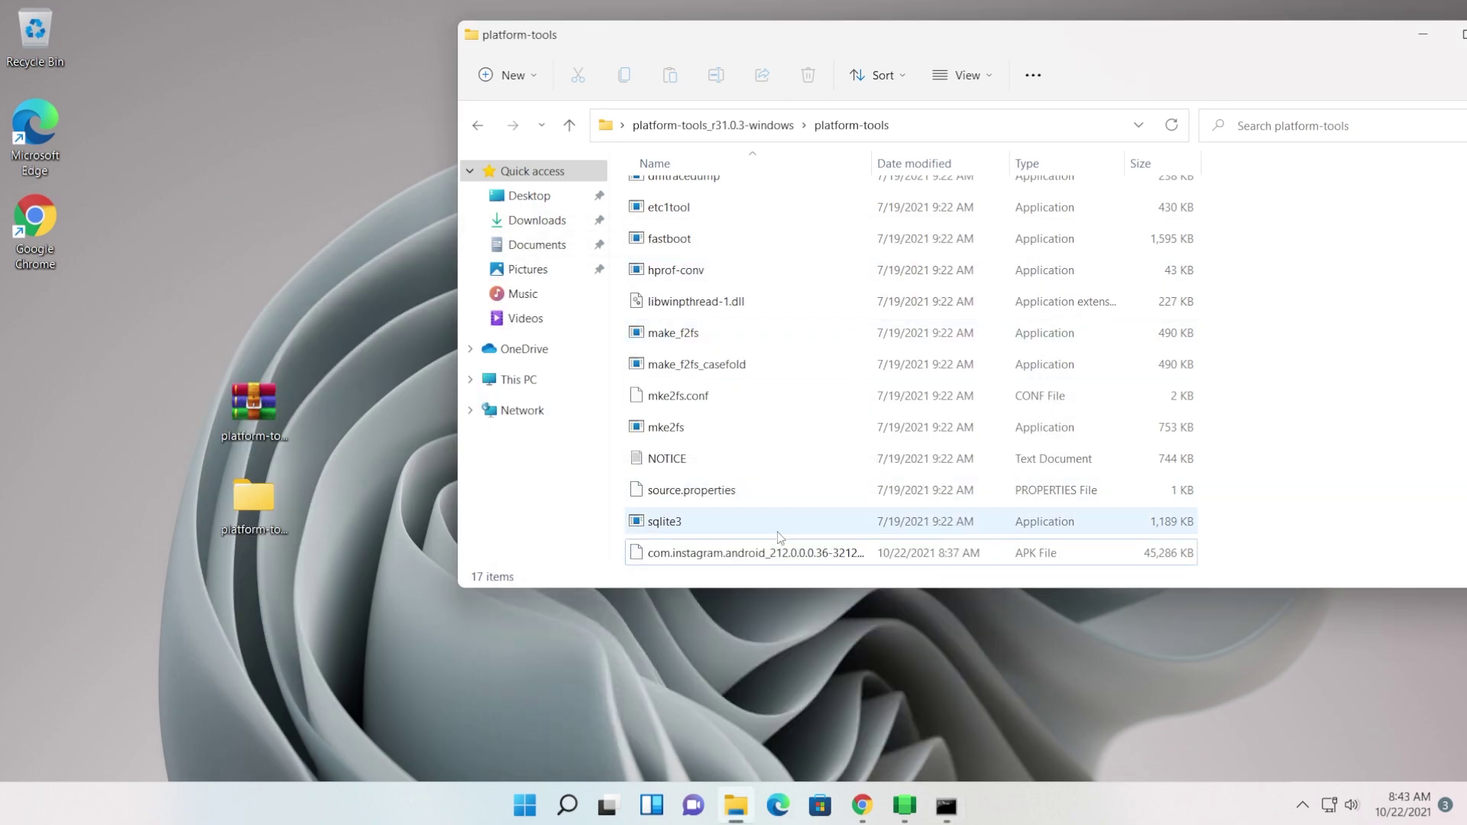
# Search Windows for notepad, open a blank Notepad document, and move its window off the File Explorer window's file list.
pyautogui.click(577, 796)
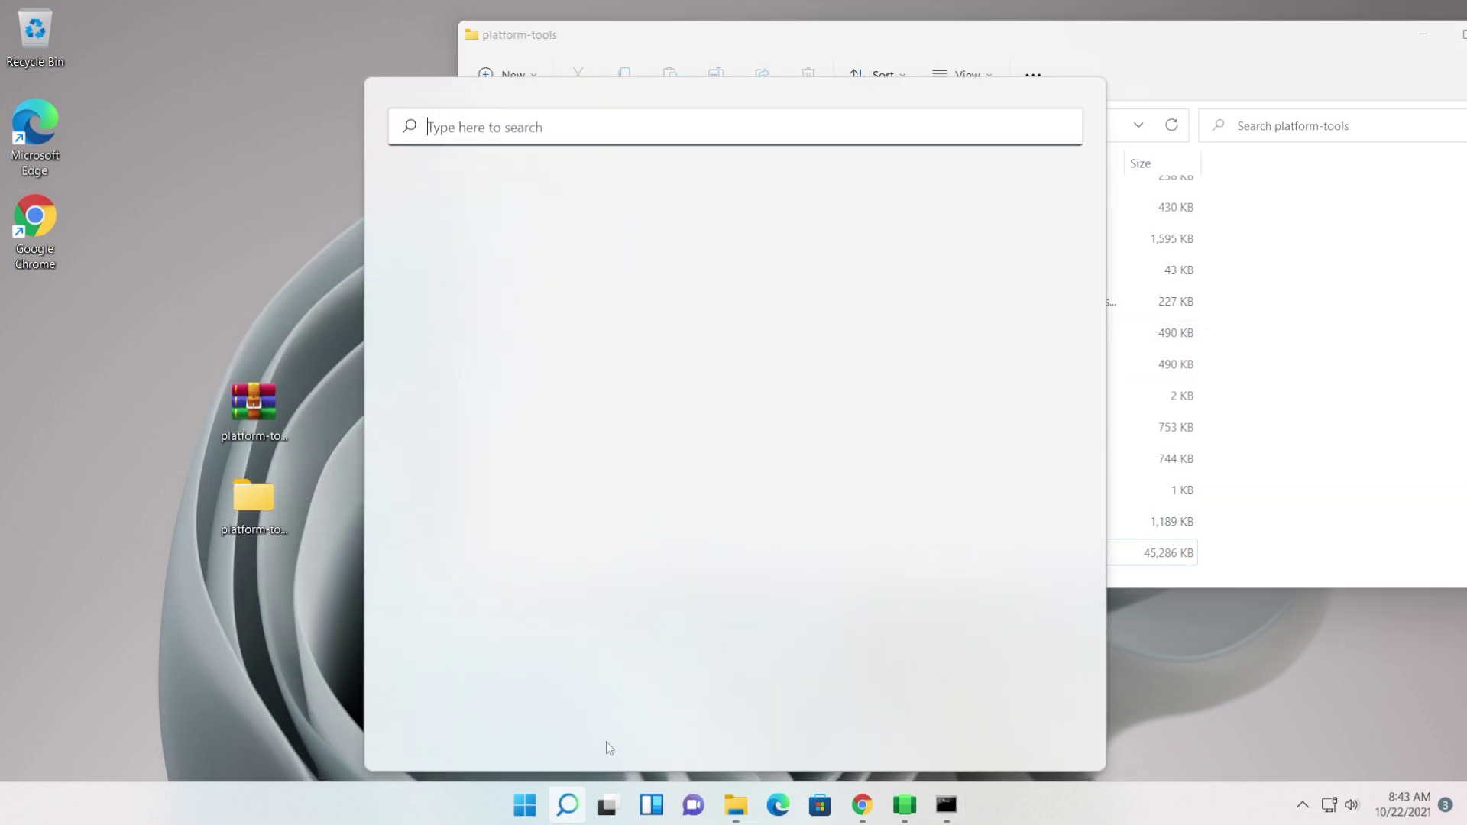
pyautogui.write('notepad')
pyautogui.press('Return')
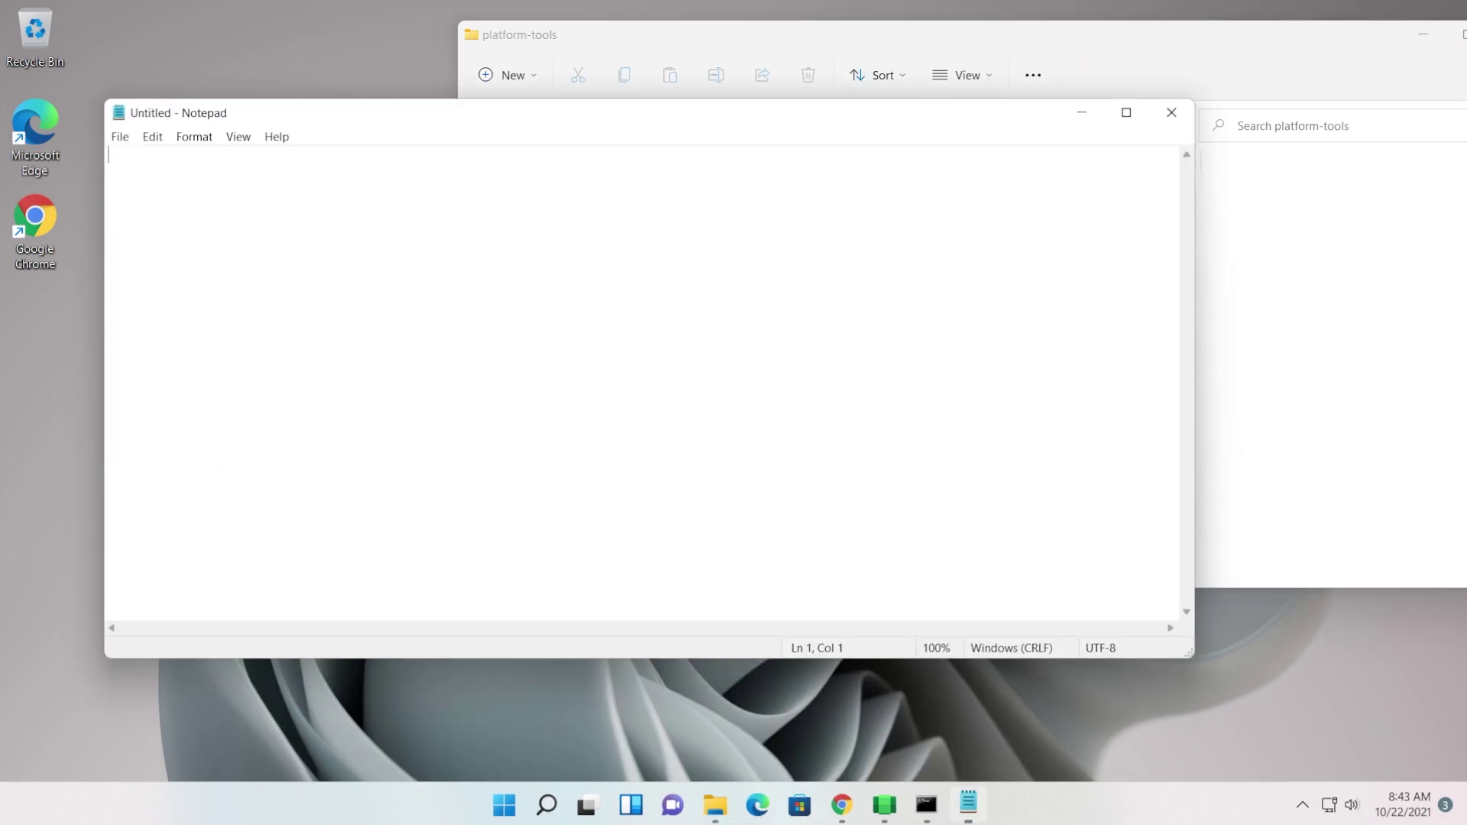
pyautogui.moveTo(511, 115); pyautogui.dragTo(913, 241)
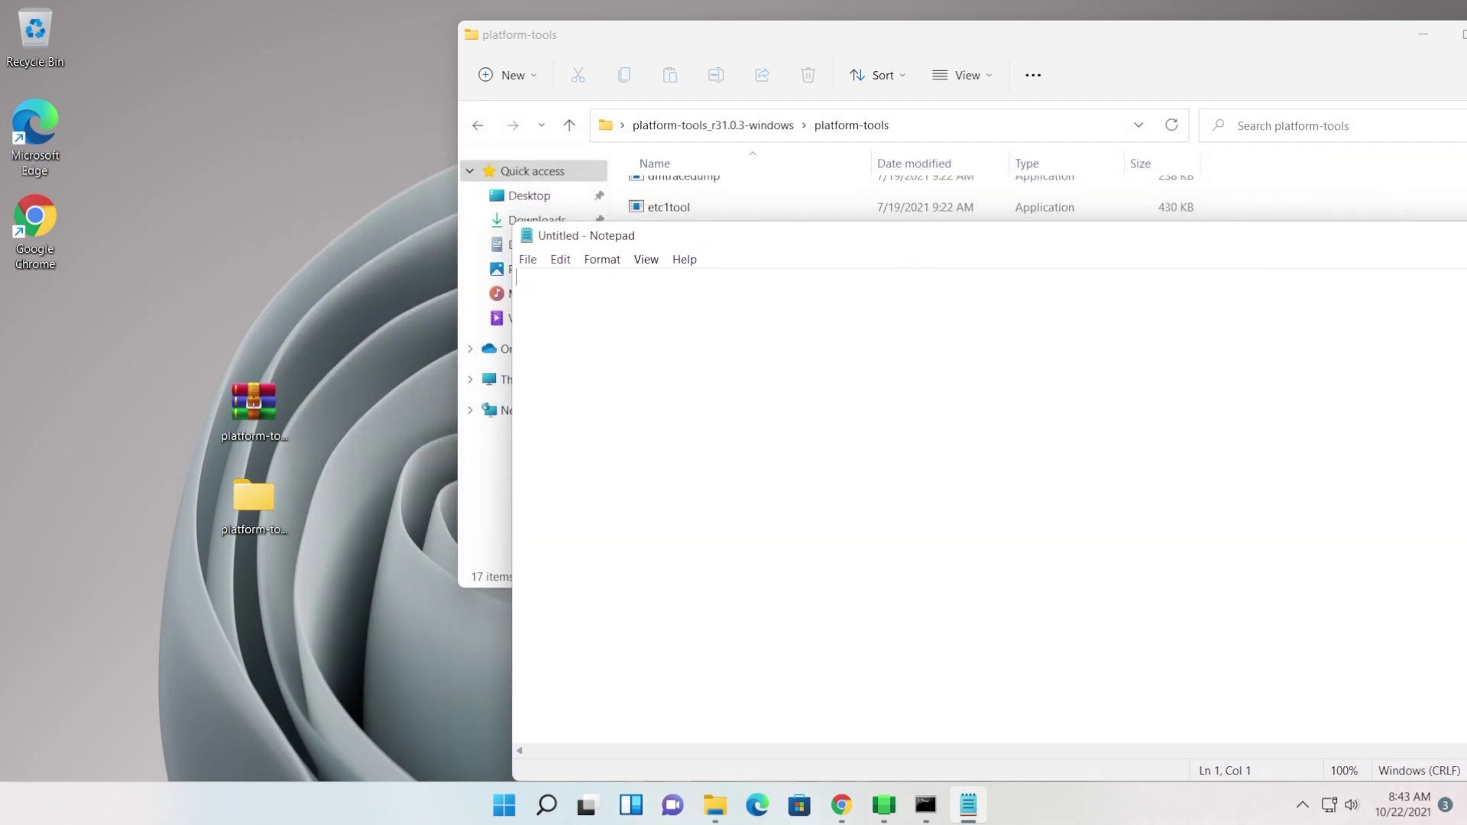
# Write the lines adb connect 172.31.11.169 and adb install %1 in Notepad, copying the IP address from the Windows Subsystem for Android settings.
pyautogui.write('adb connect')
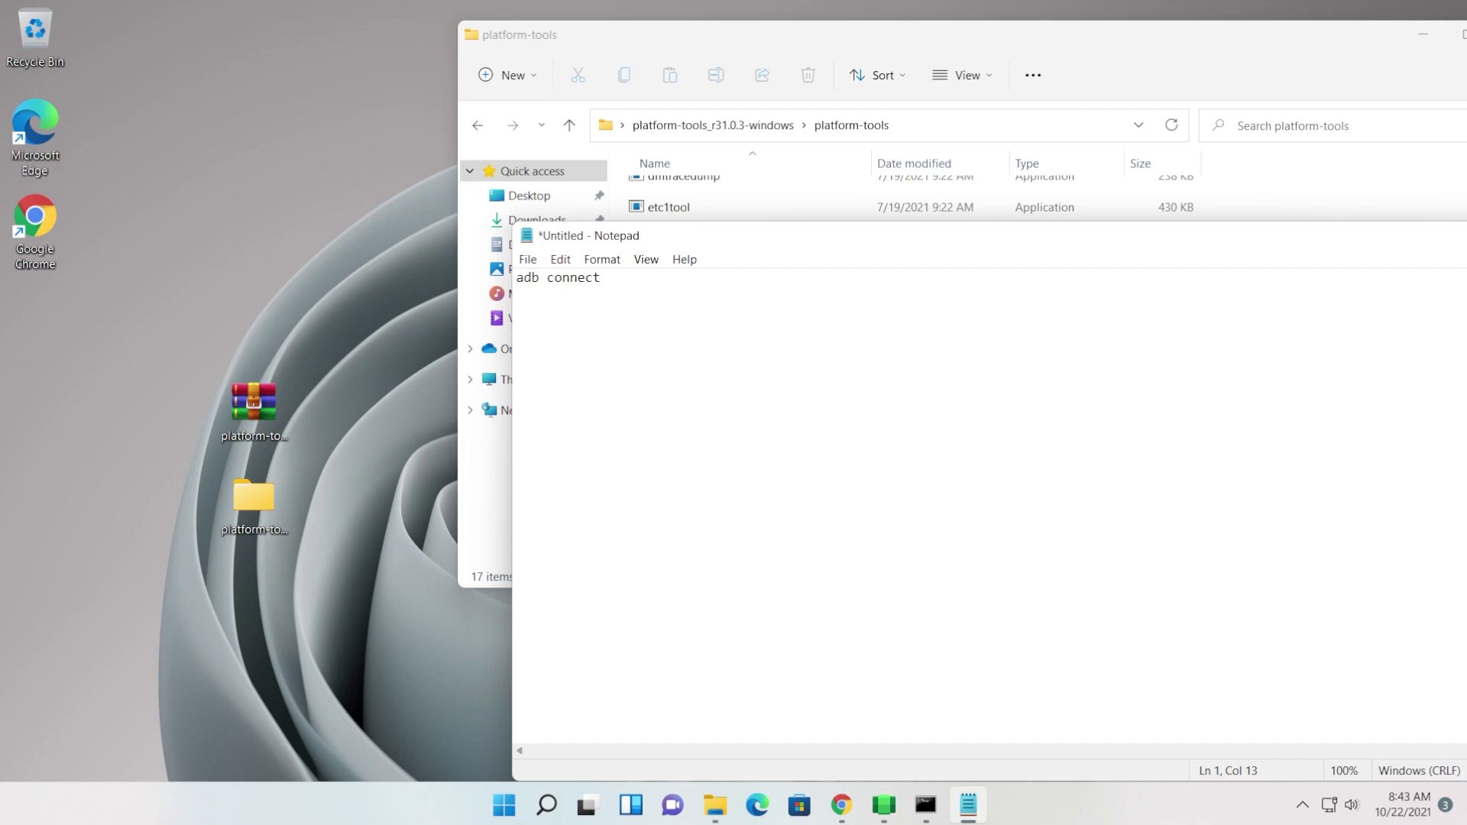
pyautogui.click(884, 804)
pyautogui.click(987, 637)
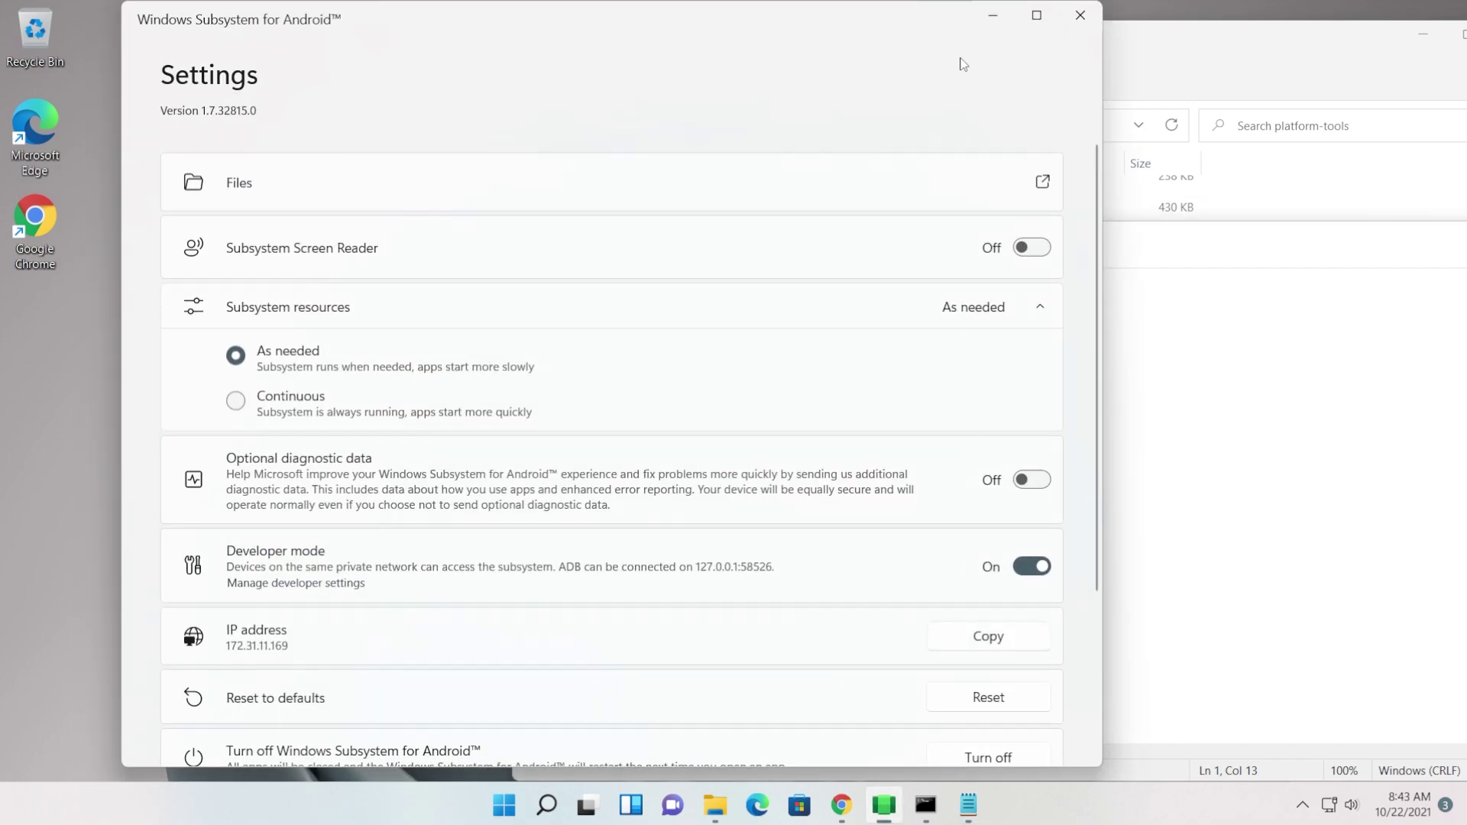
pyautogui.click(993, 17)
pyautogui.hotkey('ctrl', 'v')
pyautogui.press('Return')
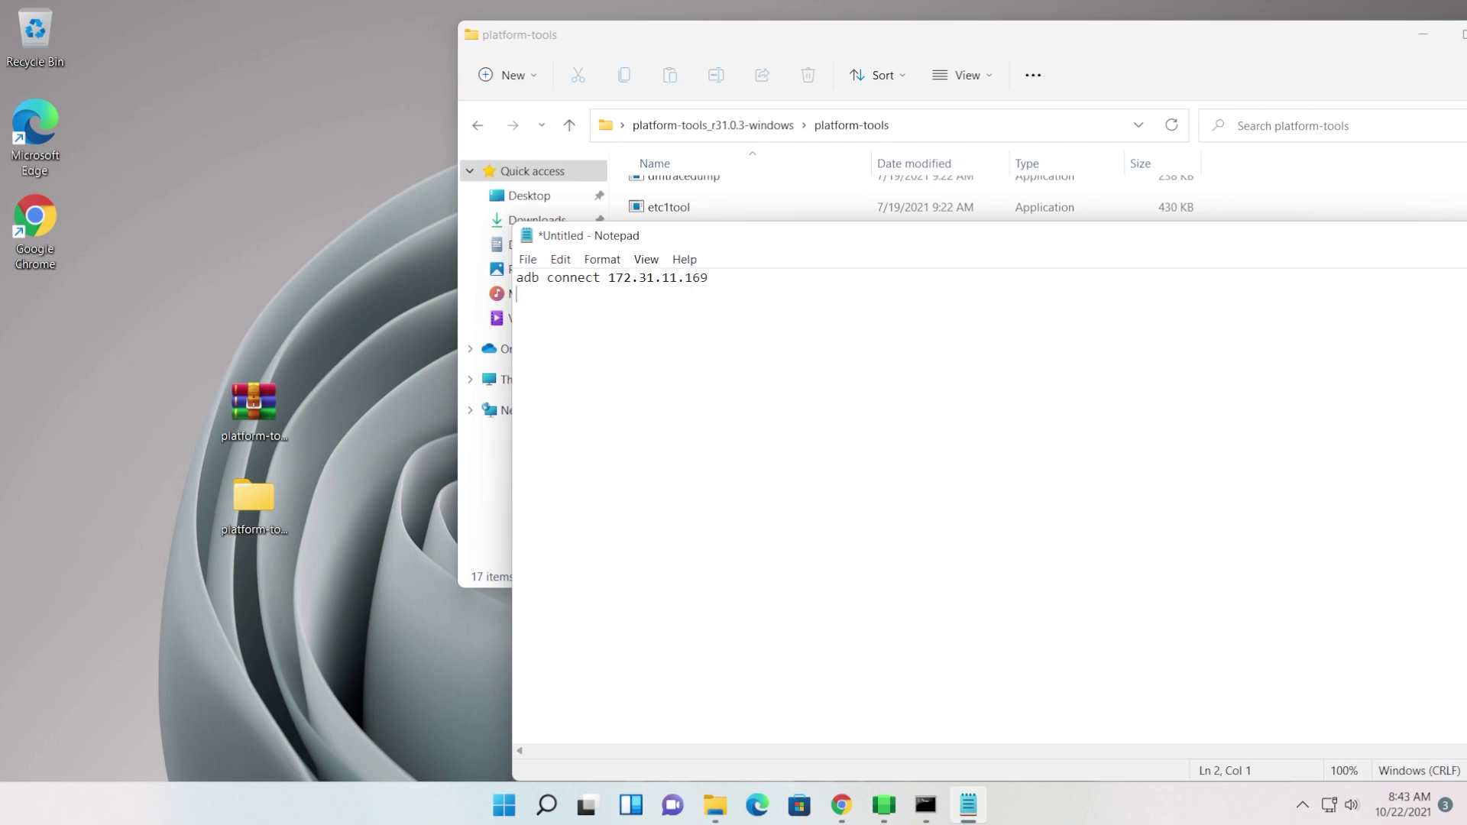
pyautogui.write('adb install %1')
# Save the script as apkinstaller.bat in the platform-tools folder inside platform-tools_r31.0.3-windows on the Desktop, and close Notepad.
pyautogui.click(527, 260)
pyautogui.click(589, 360)
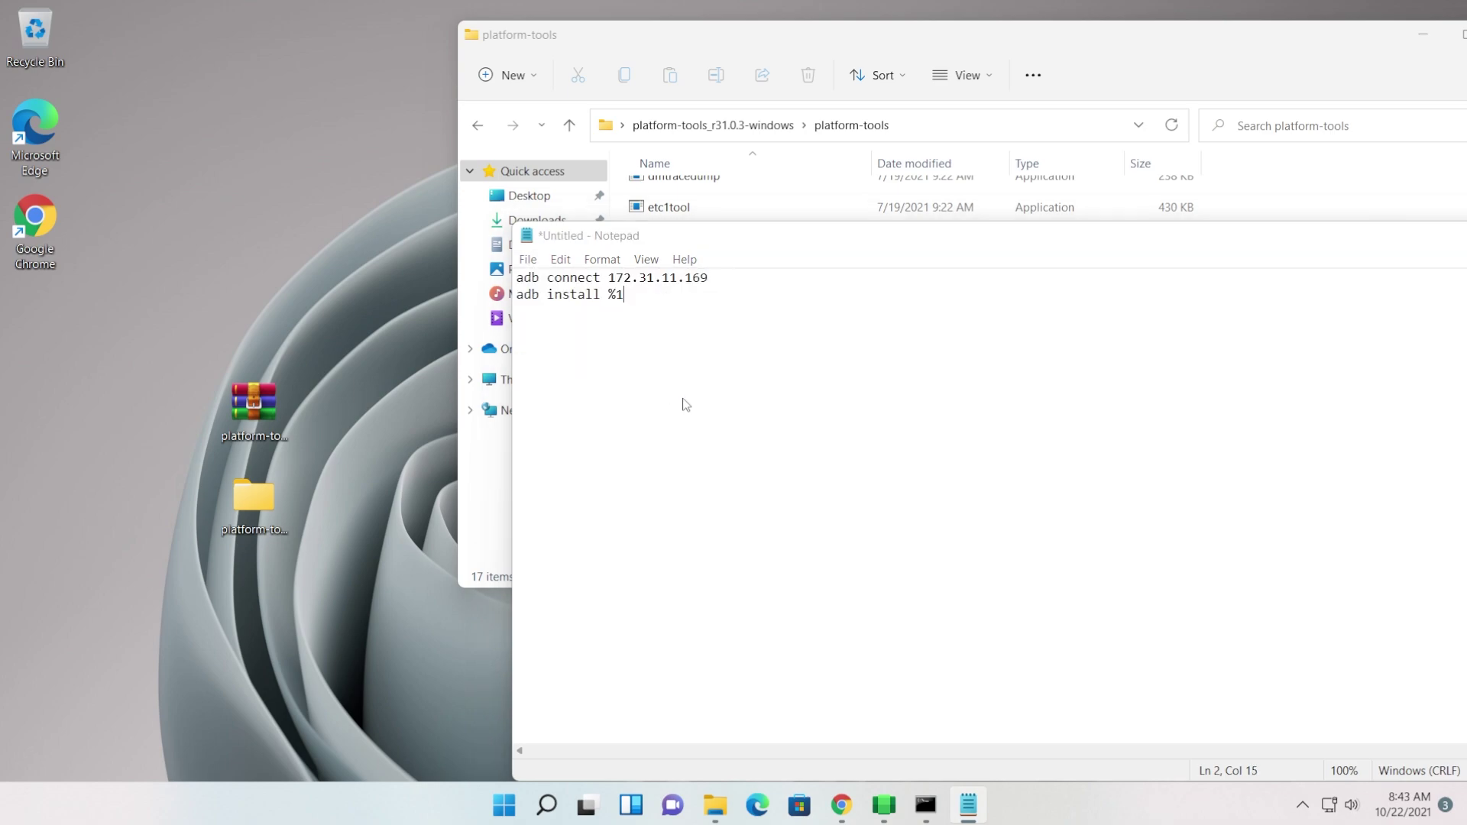
pyautogui.click(590, 384)
pyautogui.click(734, 419)
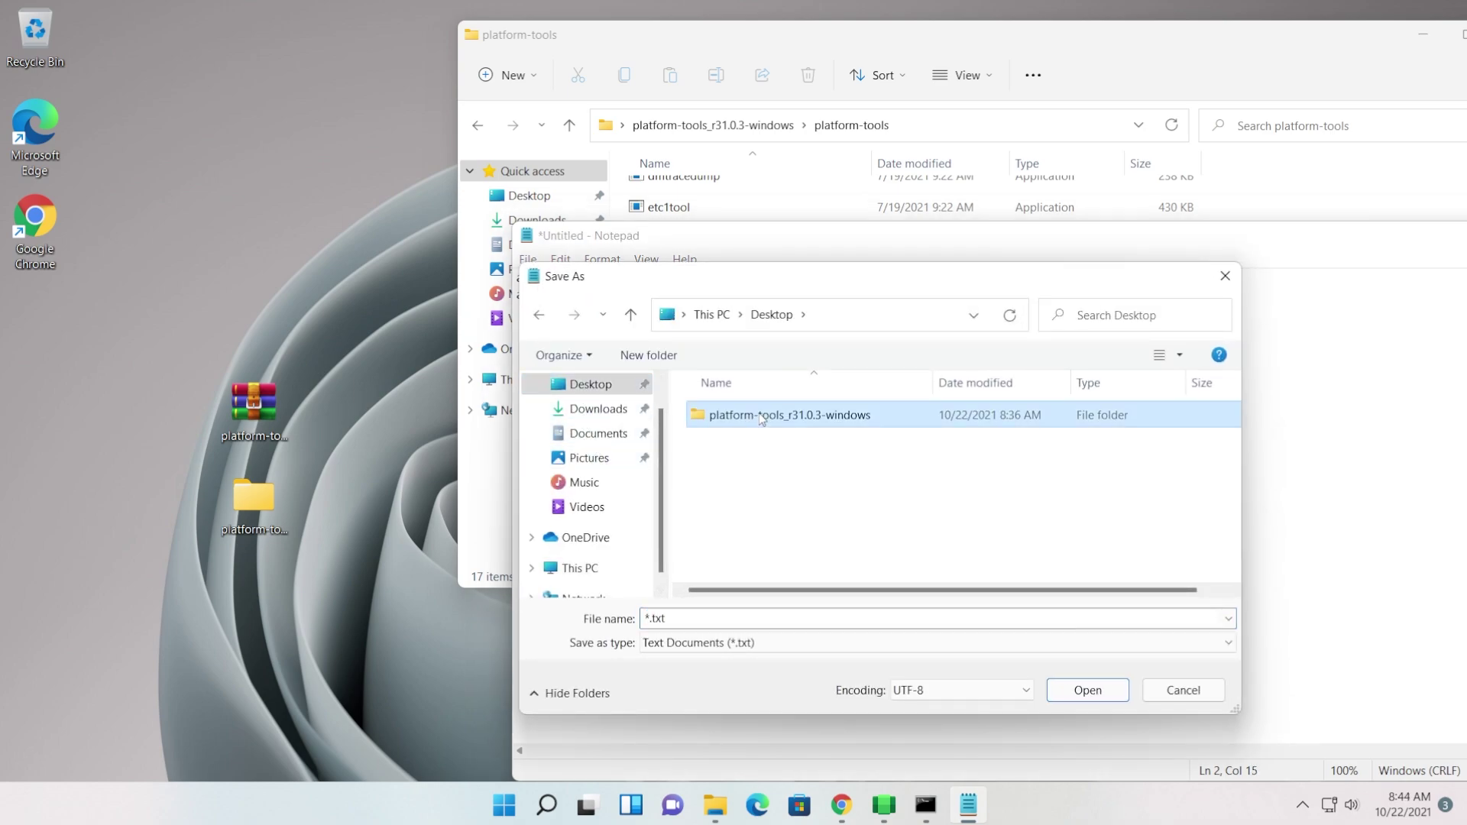
pyautogui.doubleClick(748, 422)
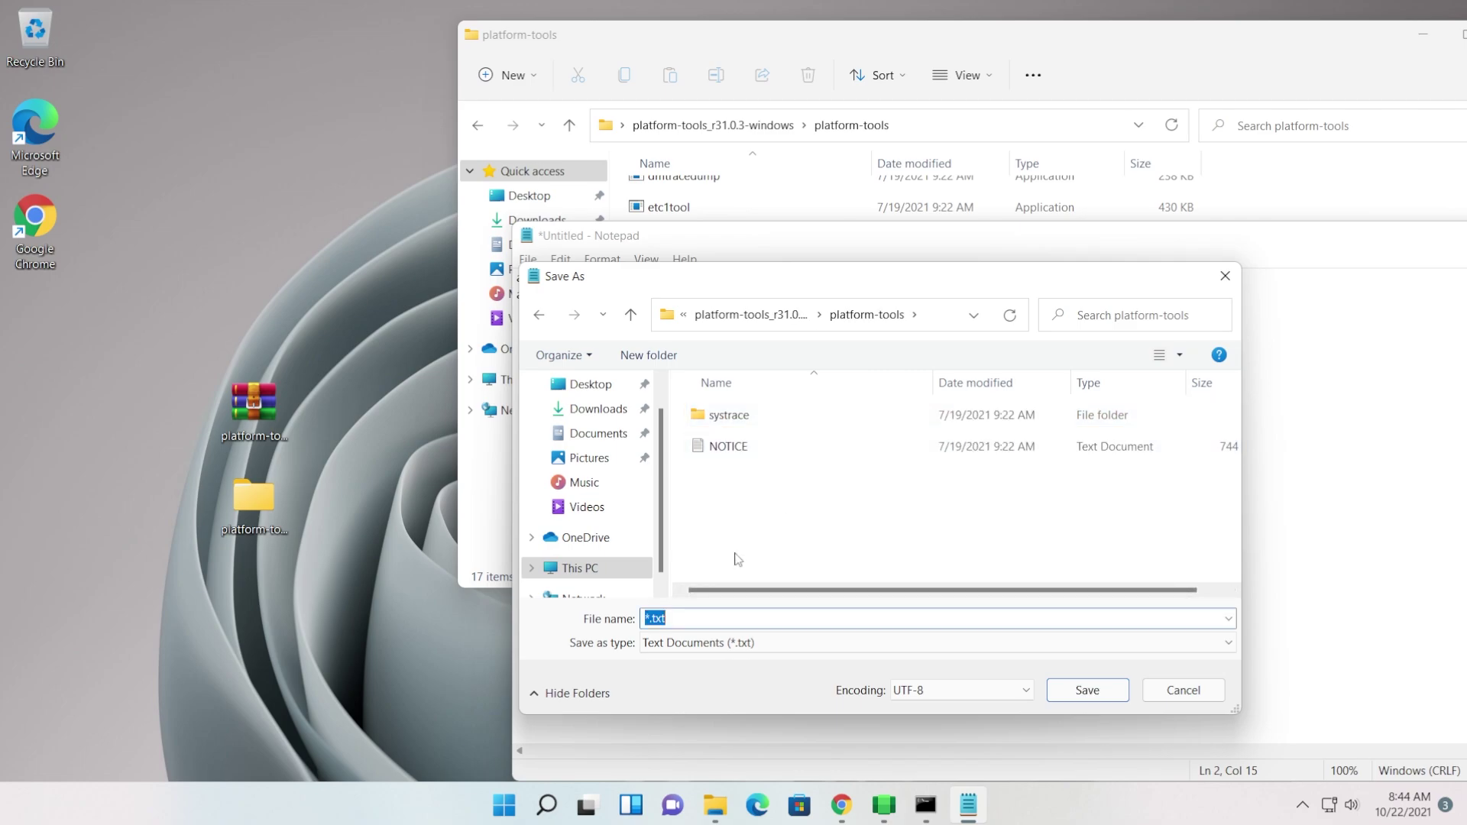
pyautogui.write('apkinstaller.bat')
pyautogui.click(1087, 690)
pyautogui.hotkey('alt', 'F4')
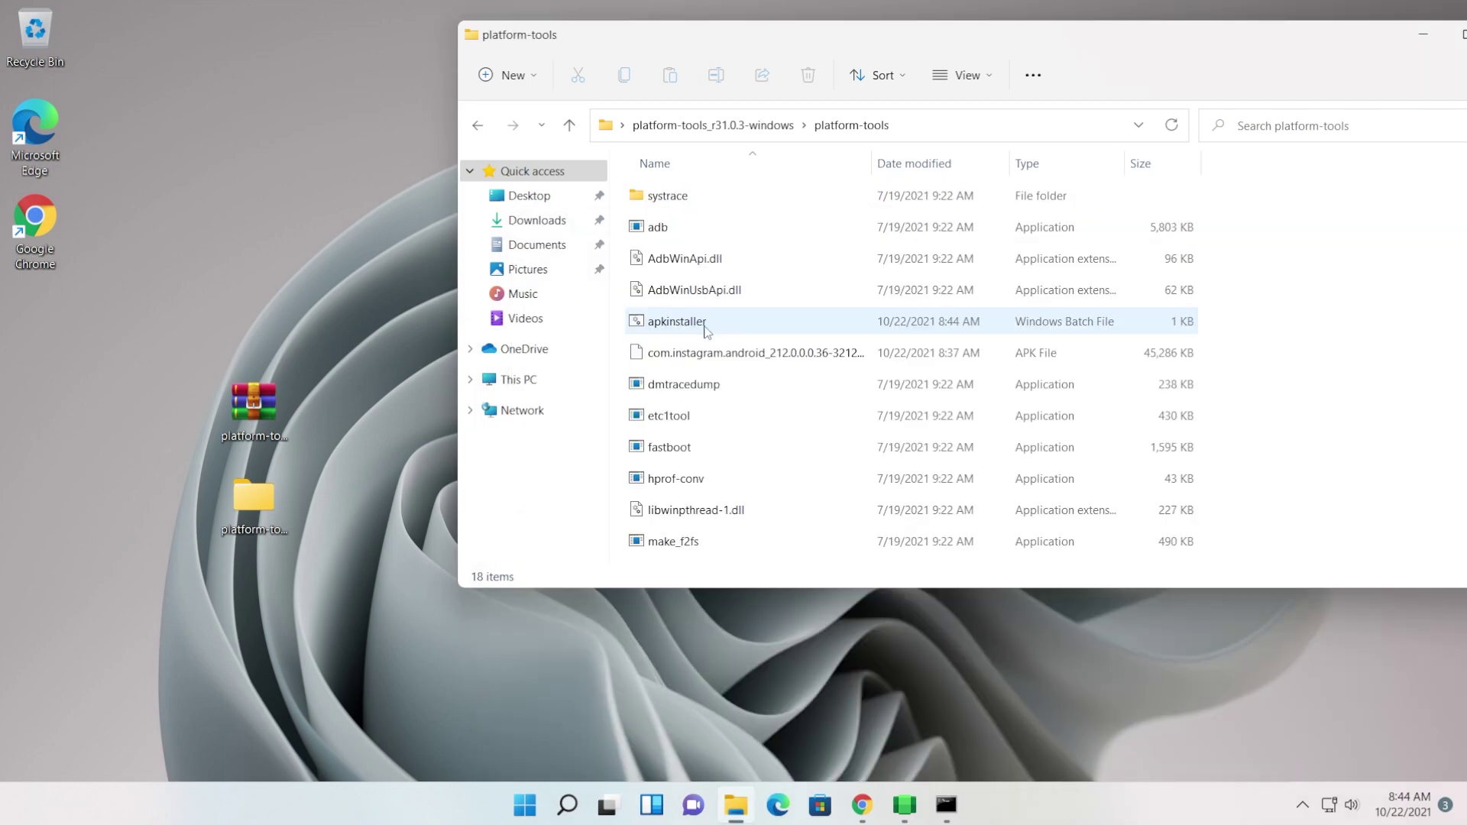
# Open Downloads in a new File Explorer window and move the Apple Music 3.7.1 APK into the platform-tools folder.
pyautogui.click(705, 327)
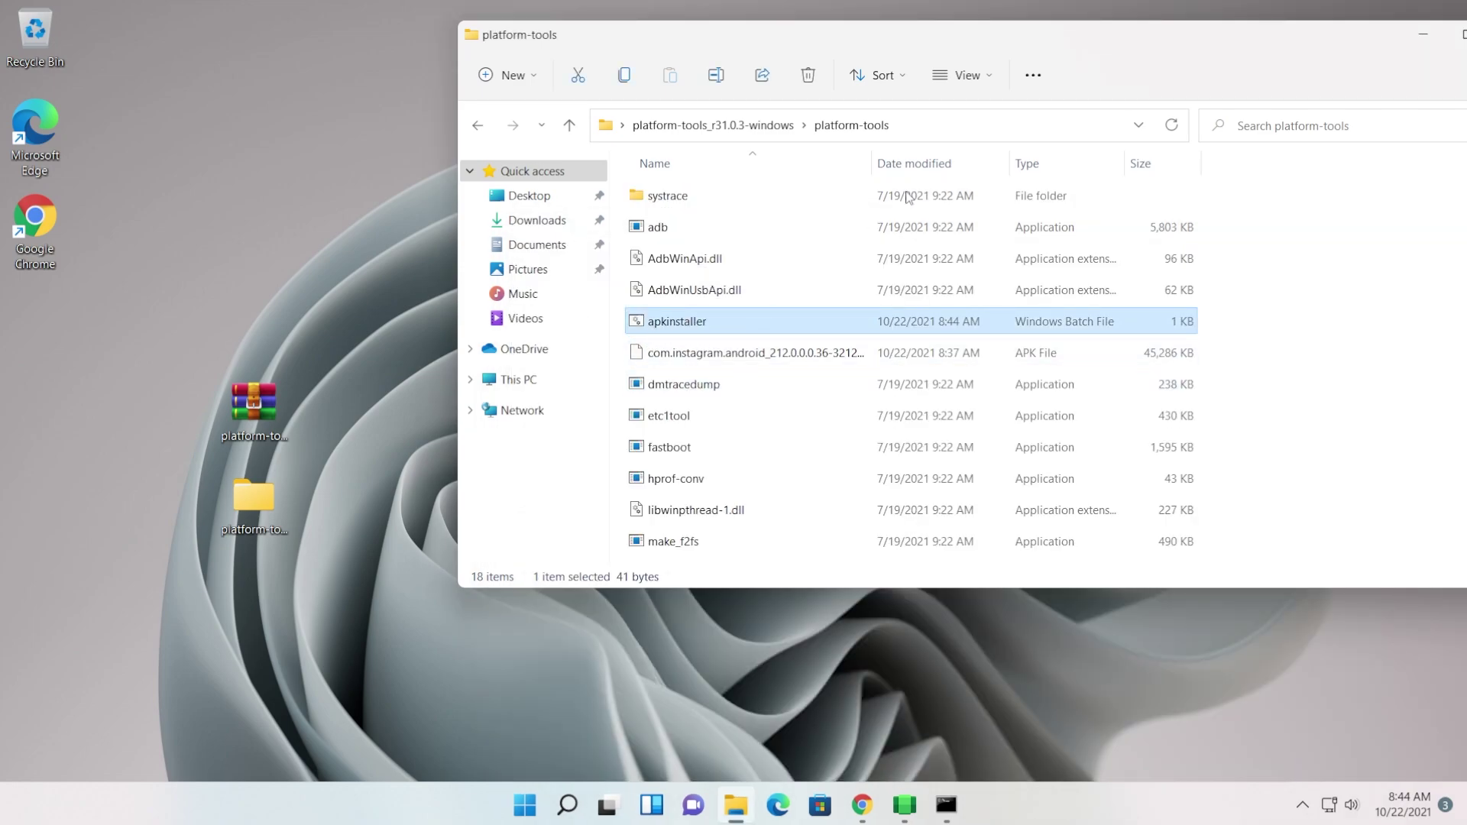
pyautogui.rightClick(736, 804)
pyautogui.click(687, 694)
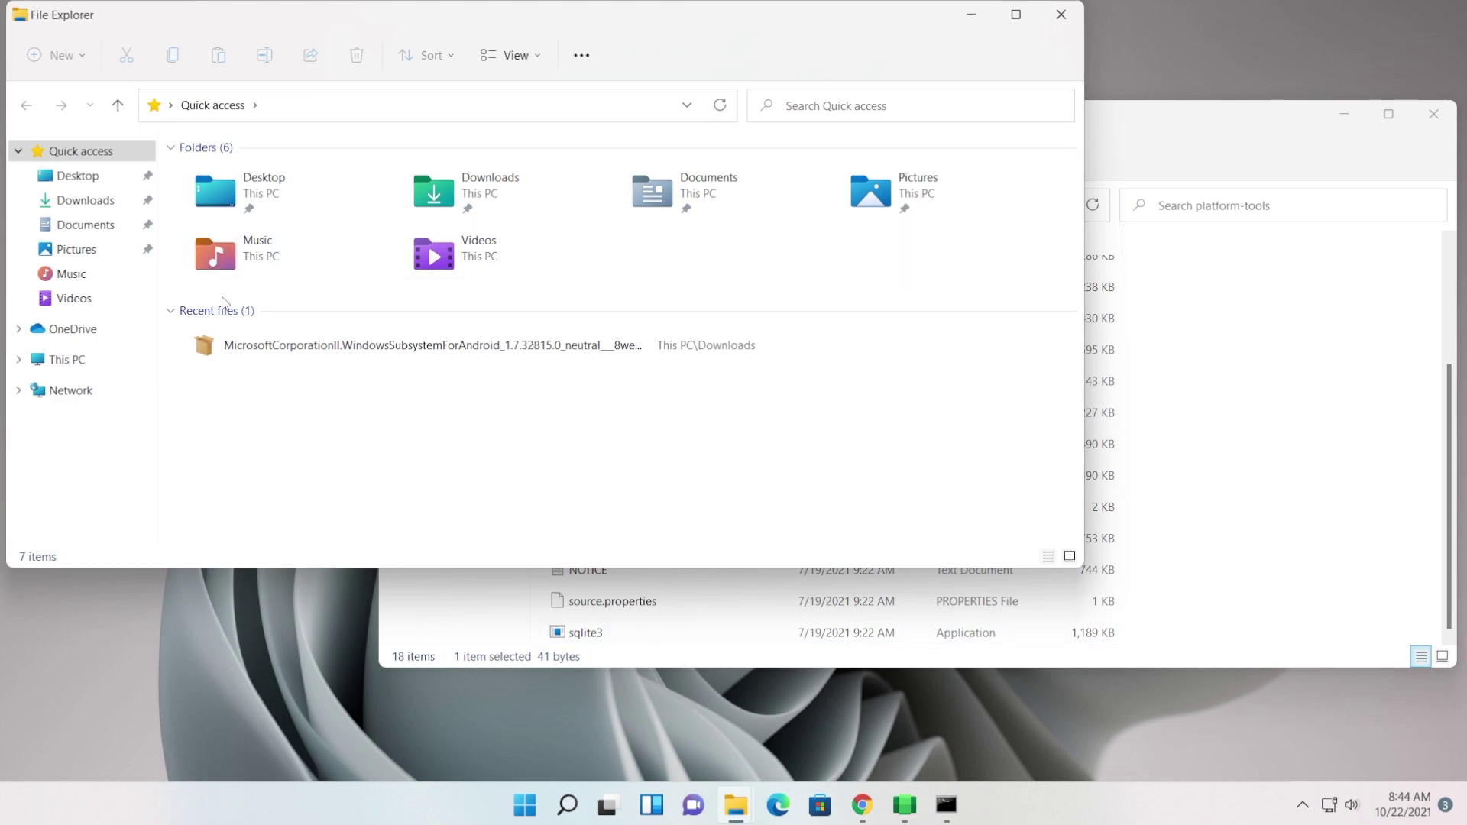
pyautogui.click(85, 202)
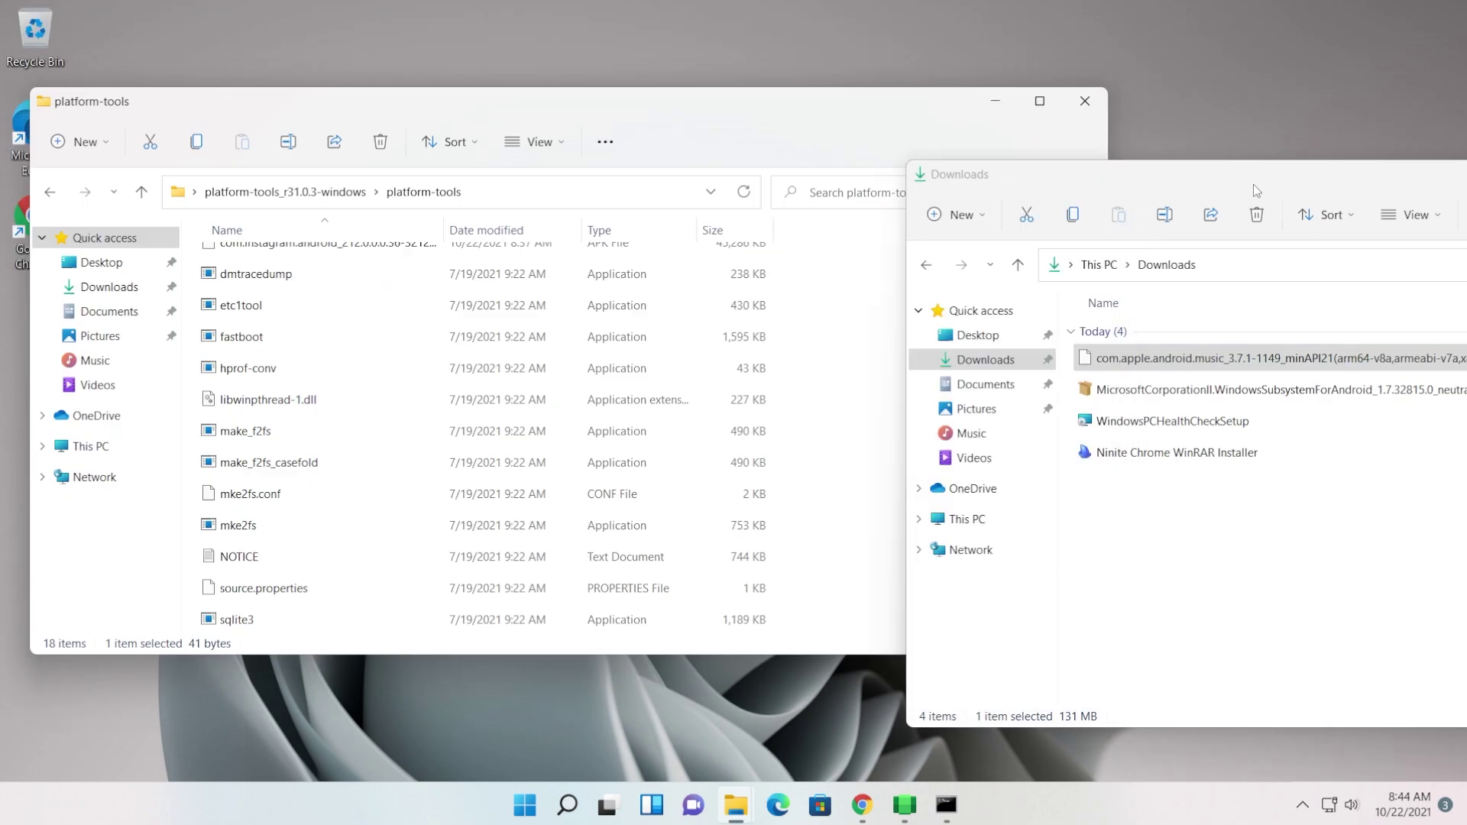
pyautogui.moveTo(1222, 337); pyautogui.dragTo(927, 425)
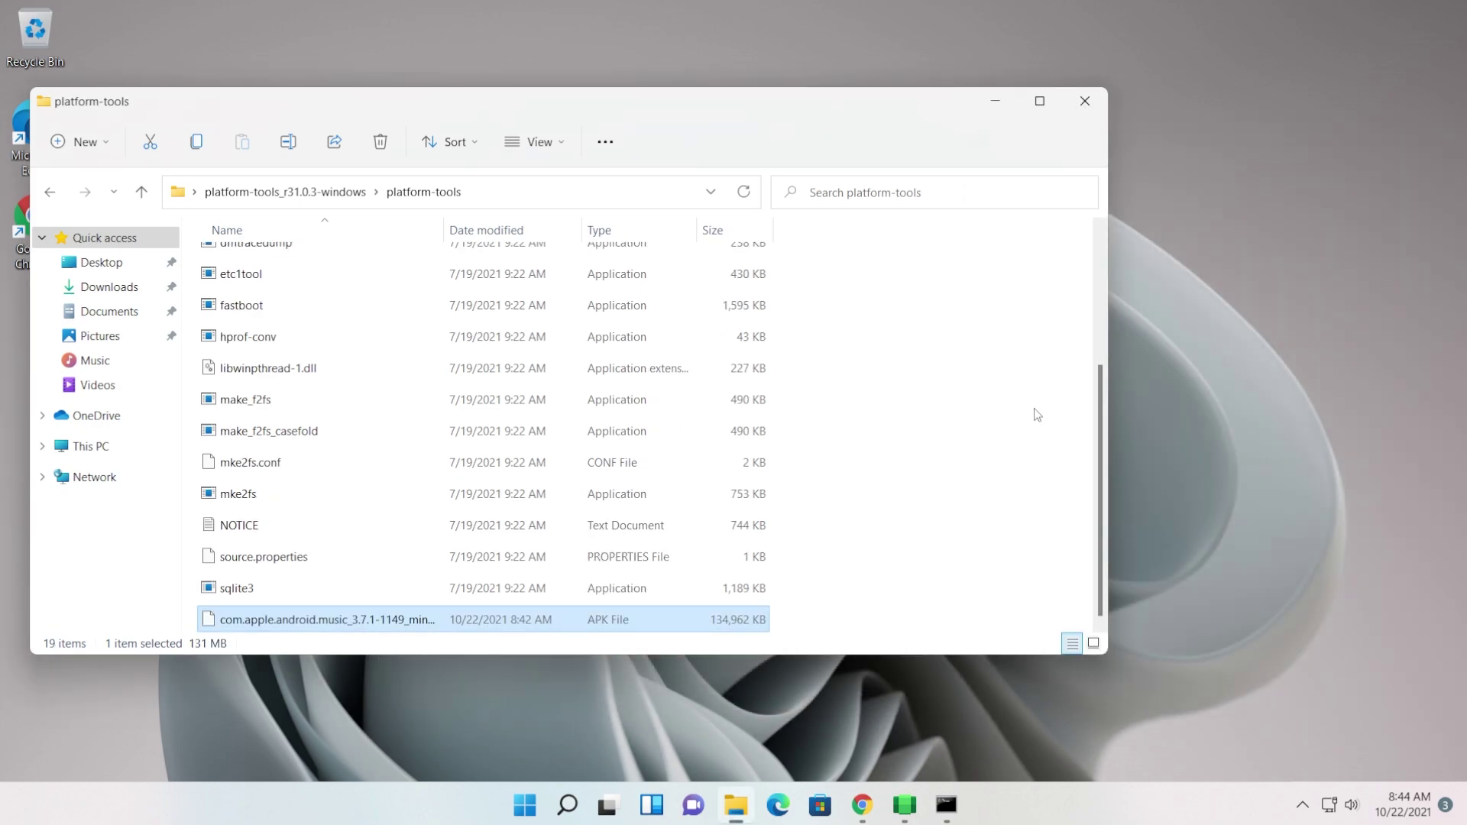
pyautogui.click(1037, 416)
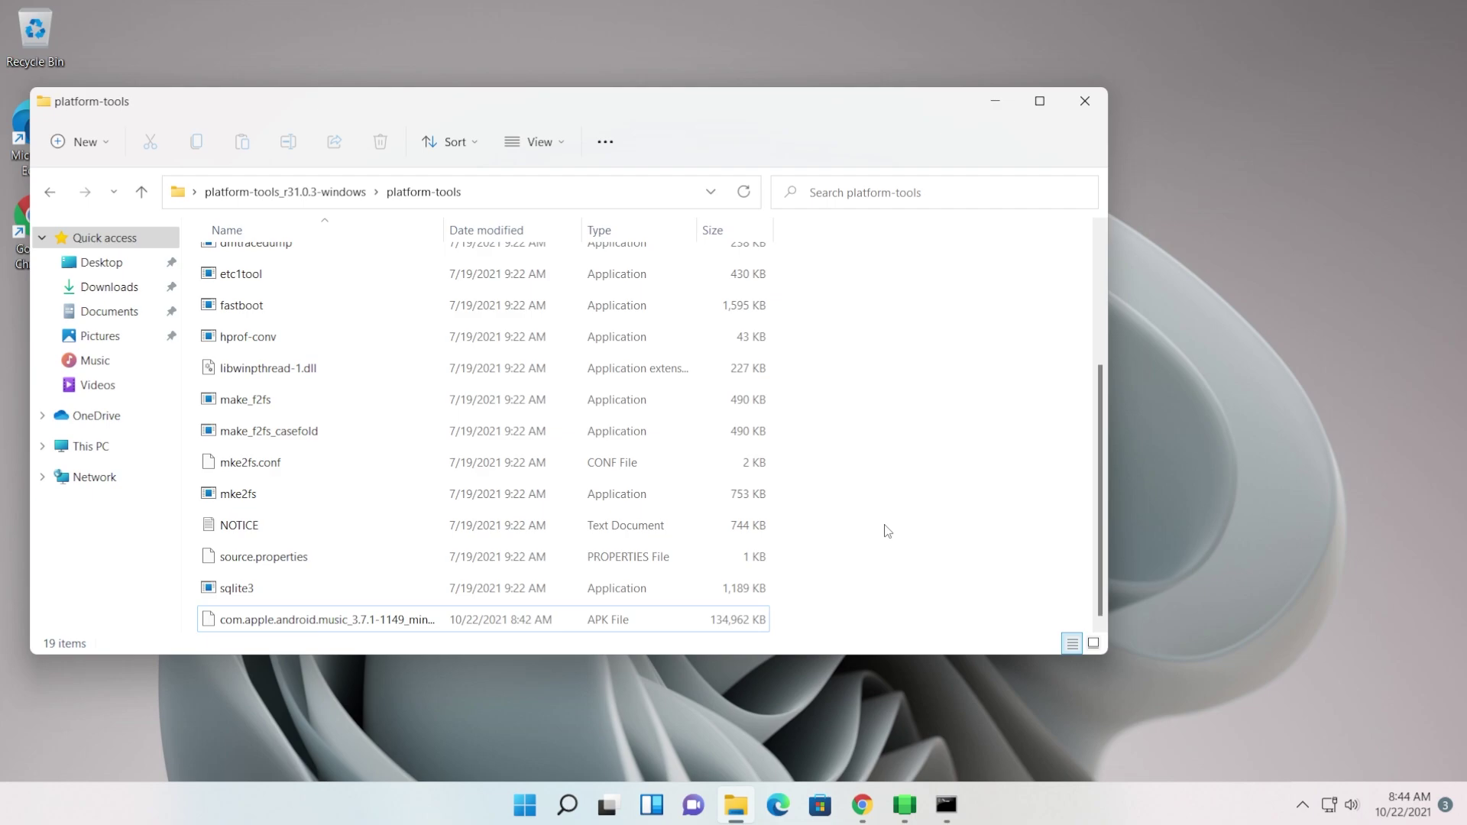
pyautogui.click(906, 806)
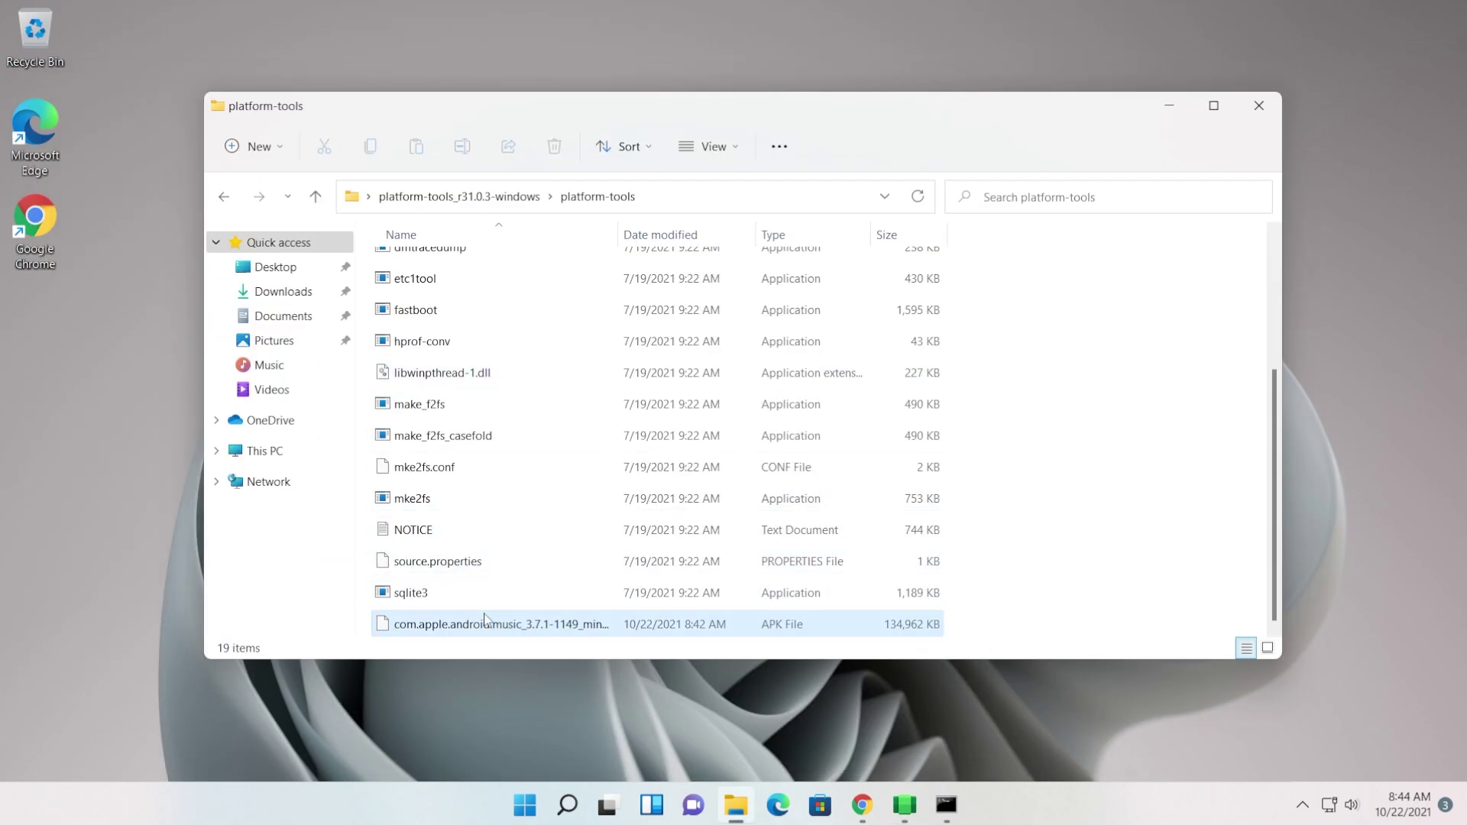
# Open the Apple Music APK with apkinstaller from the Desktop's platform-tools folder, always using that batch file for .apk files.
pyautogui.rightClick(471, 623)
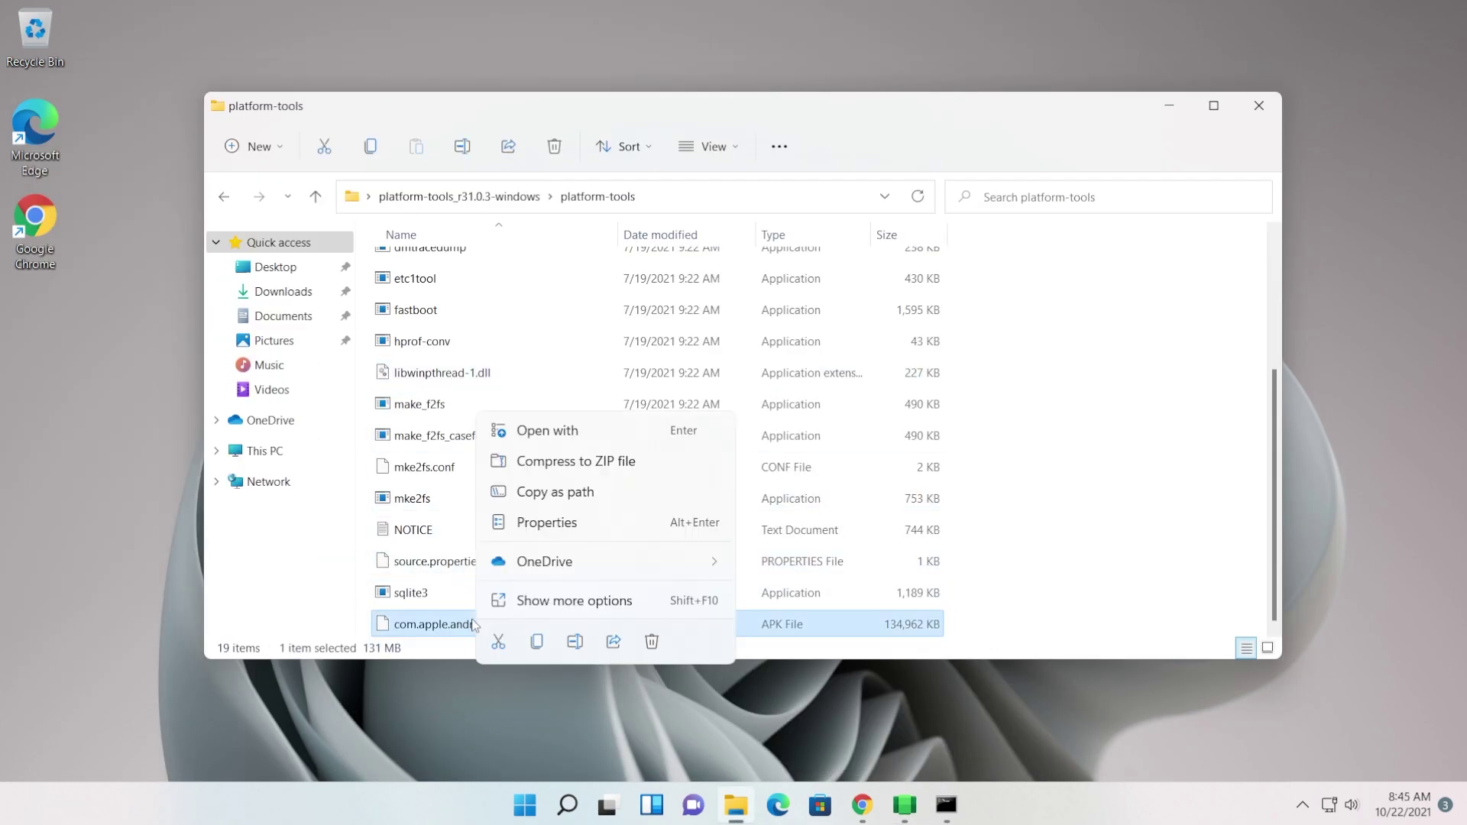
pyautogui.click(562, 430)
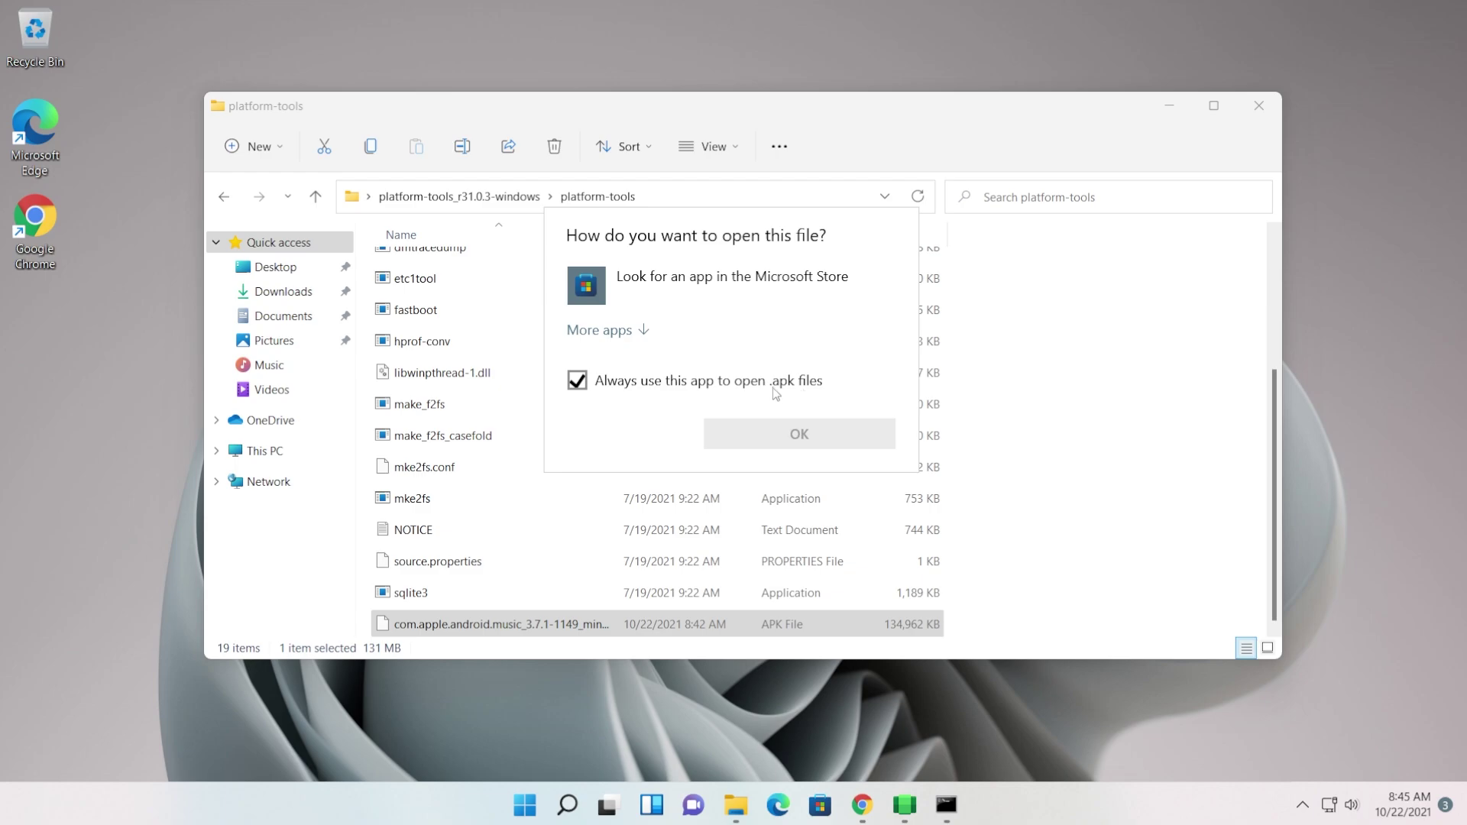
pyautogui.click(631, 334)
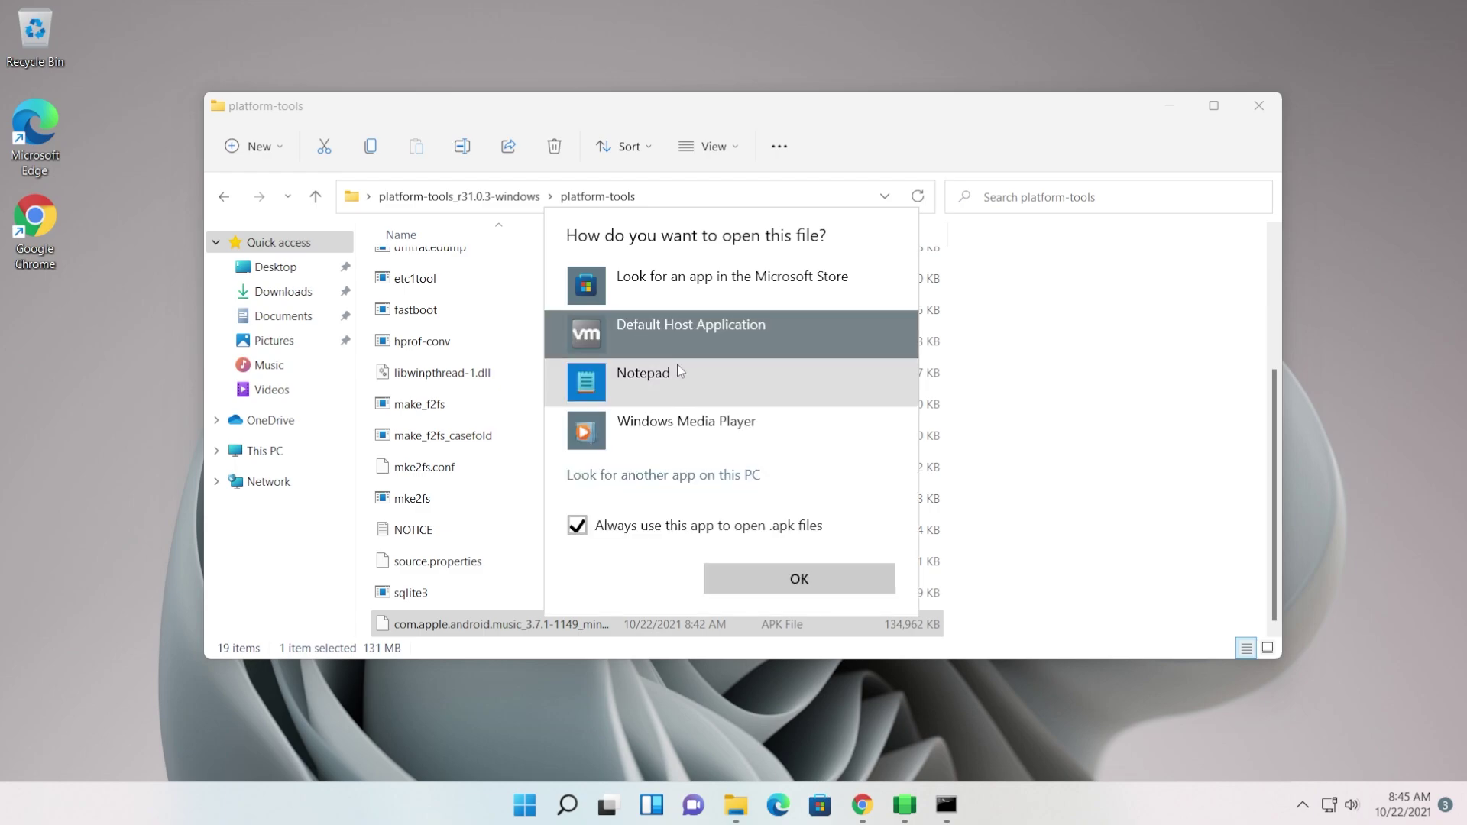
pyautogui.click(651, 479)
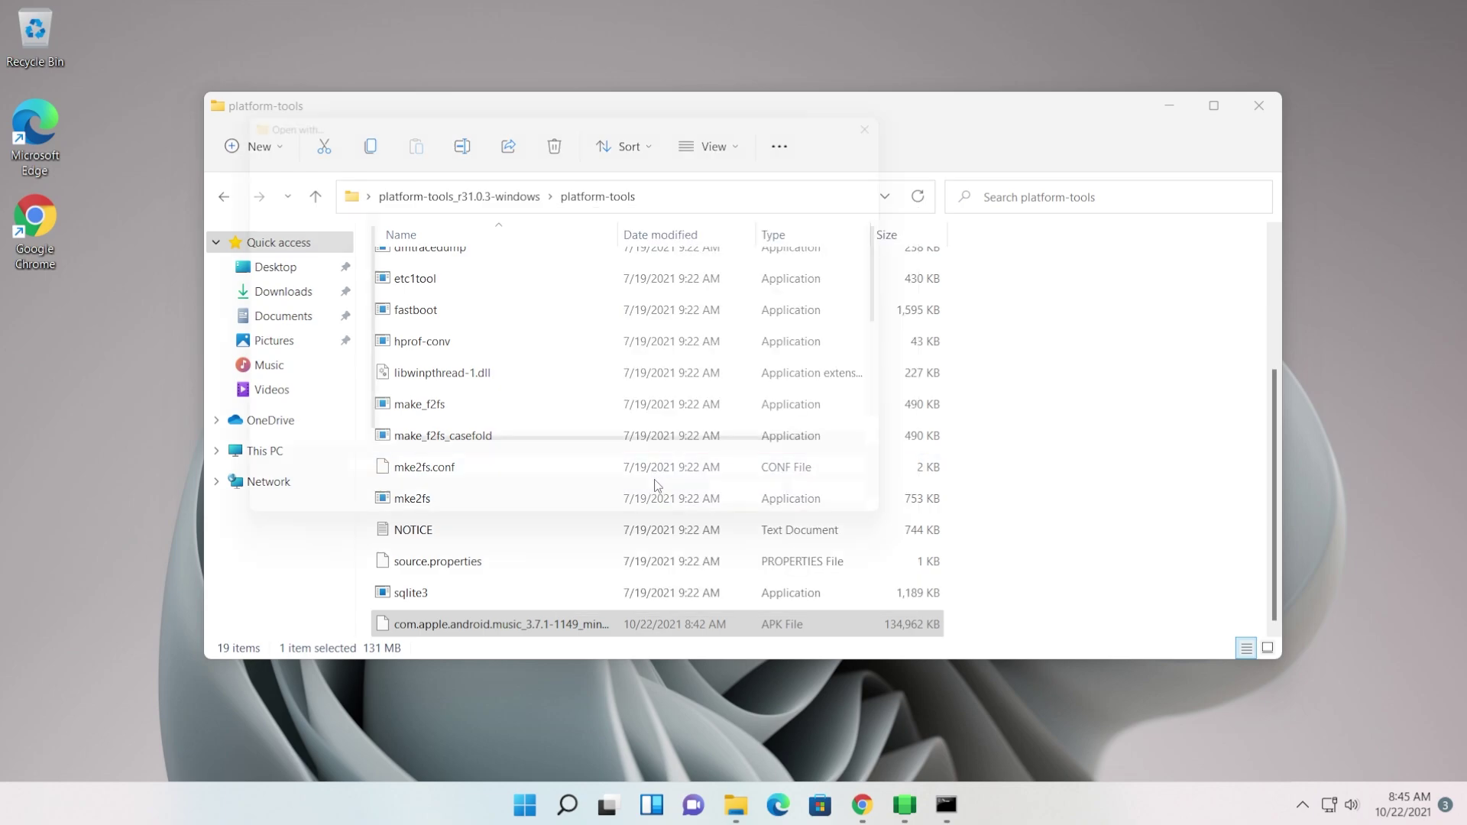
pyautogui.click(279, 248)
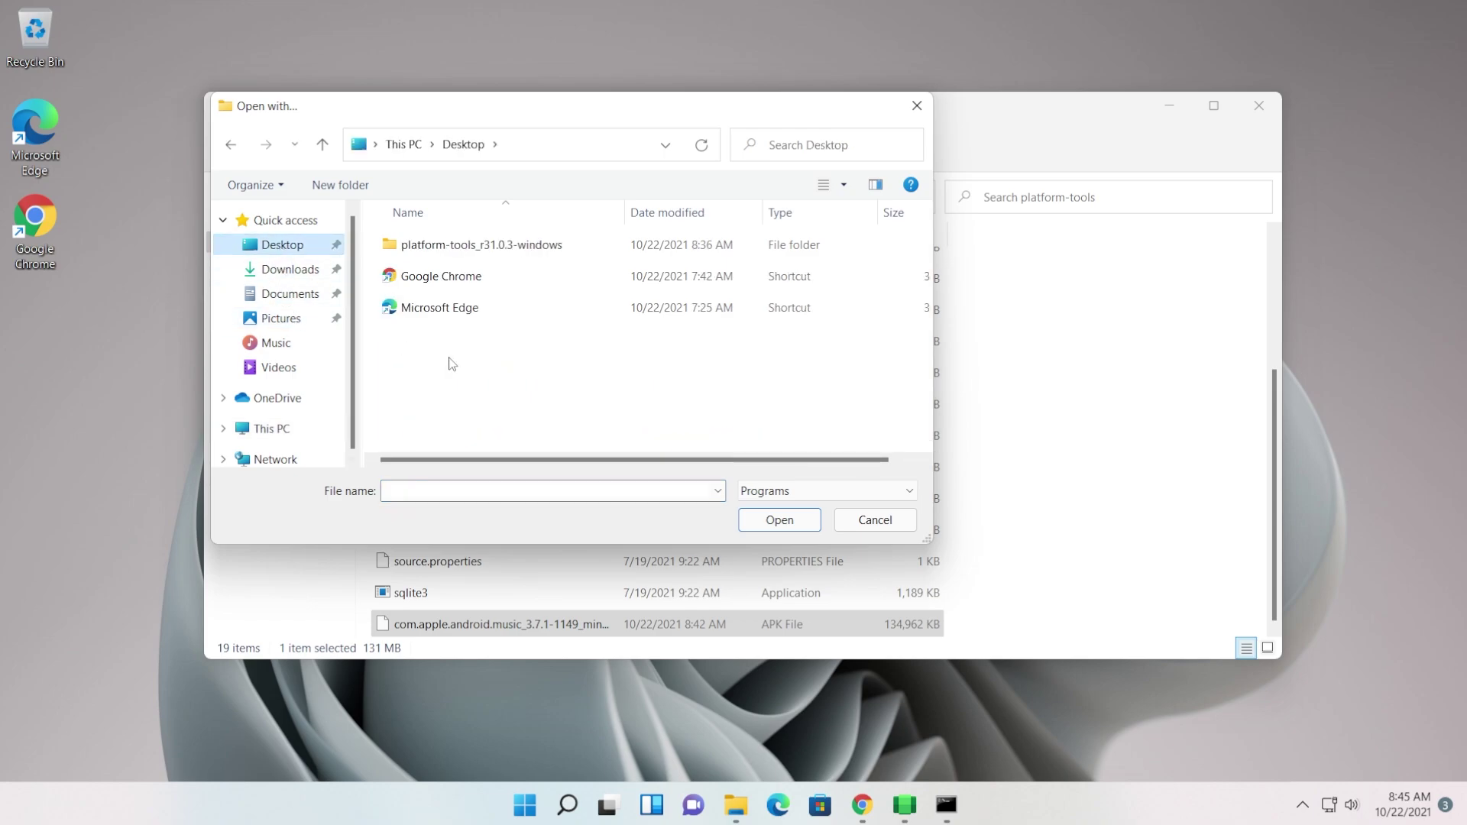
pyautogui.doubleClick(458, 246)
pyautogui.doubleClick(450, 248)
pyautogui.click(452, 314)
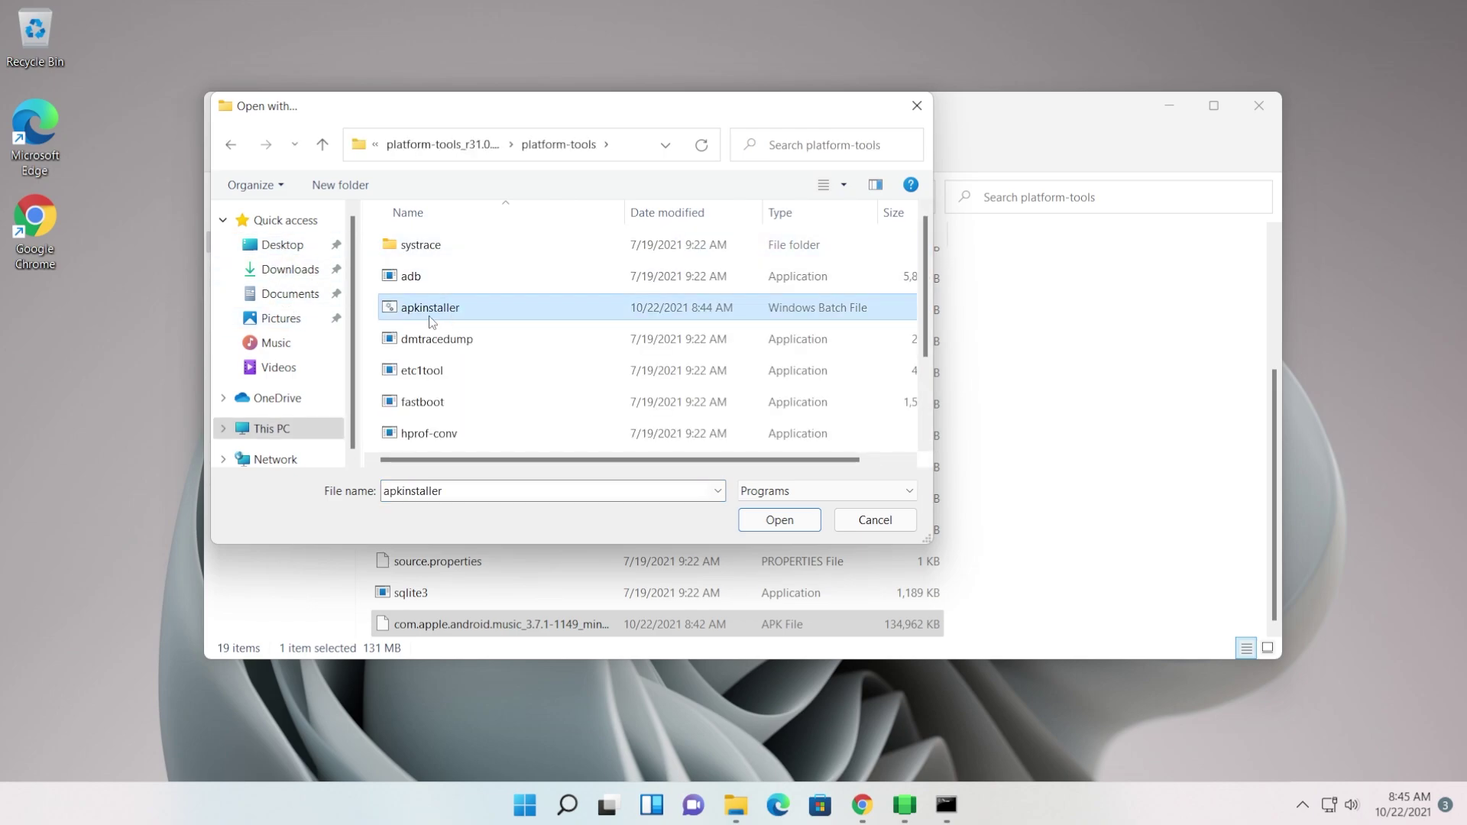
pyautogui.click(776, 523)
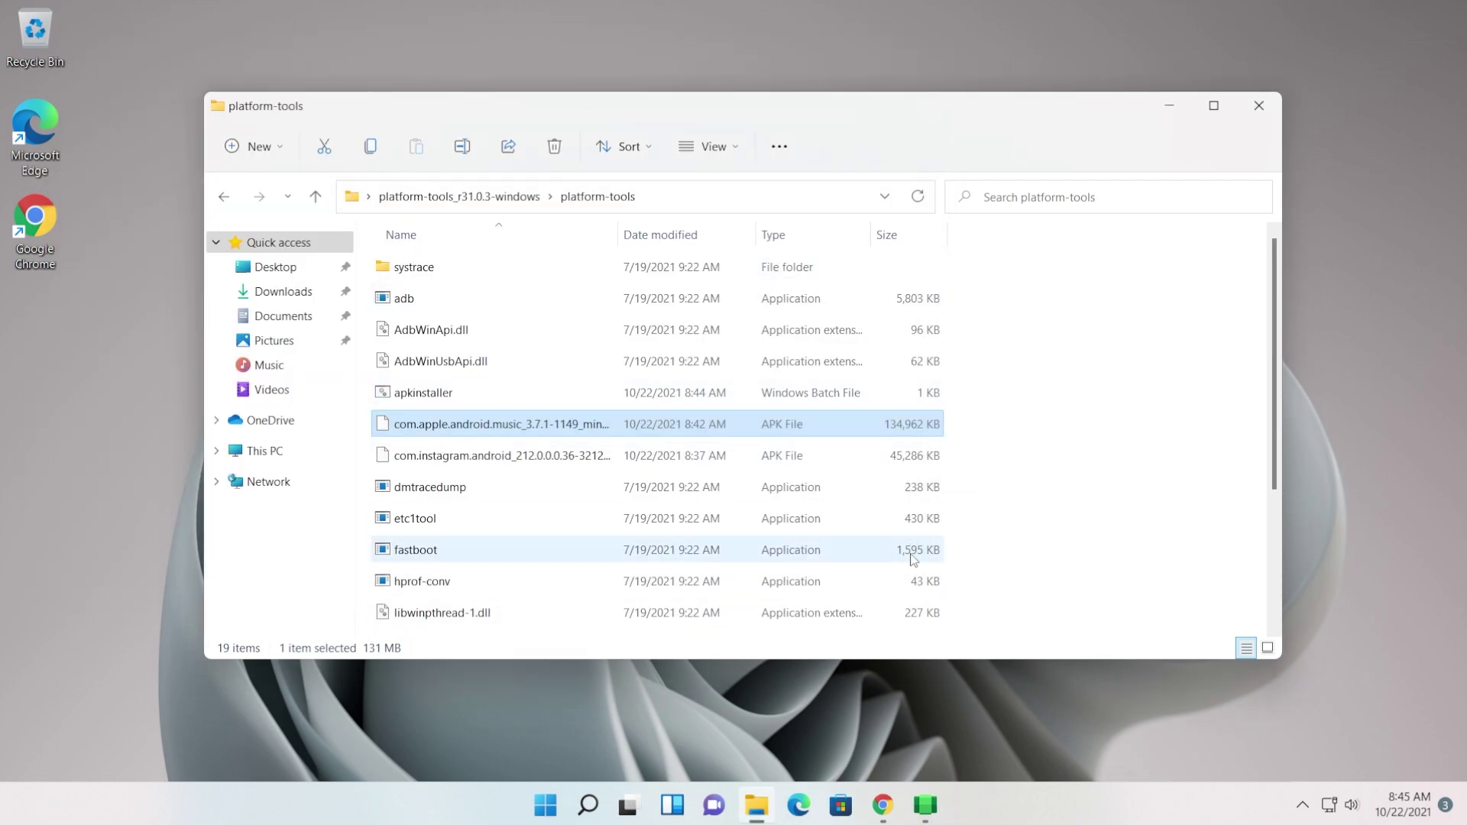
# Search Windows for the Apple Music app to check its installation, and close the search.
pyautogui.click(587, 804)
pyautogui.write('apple mu')
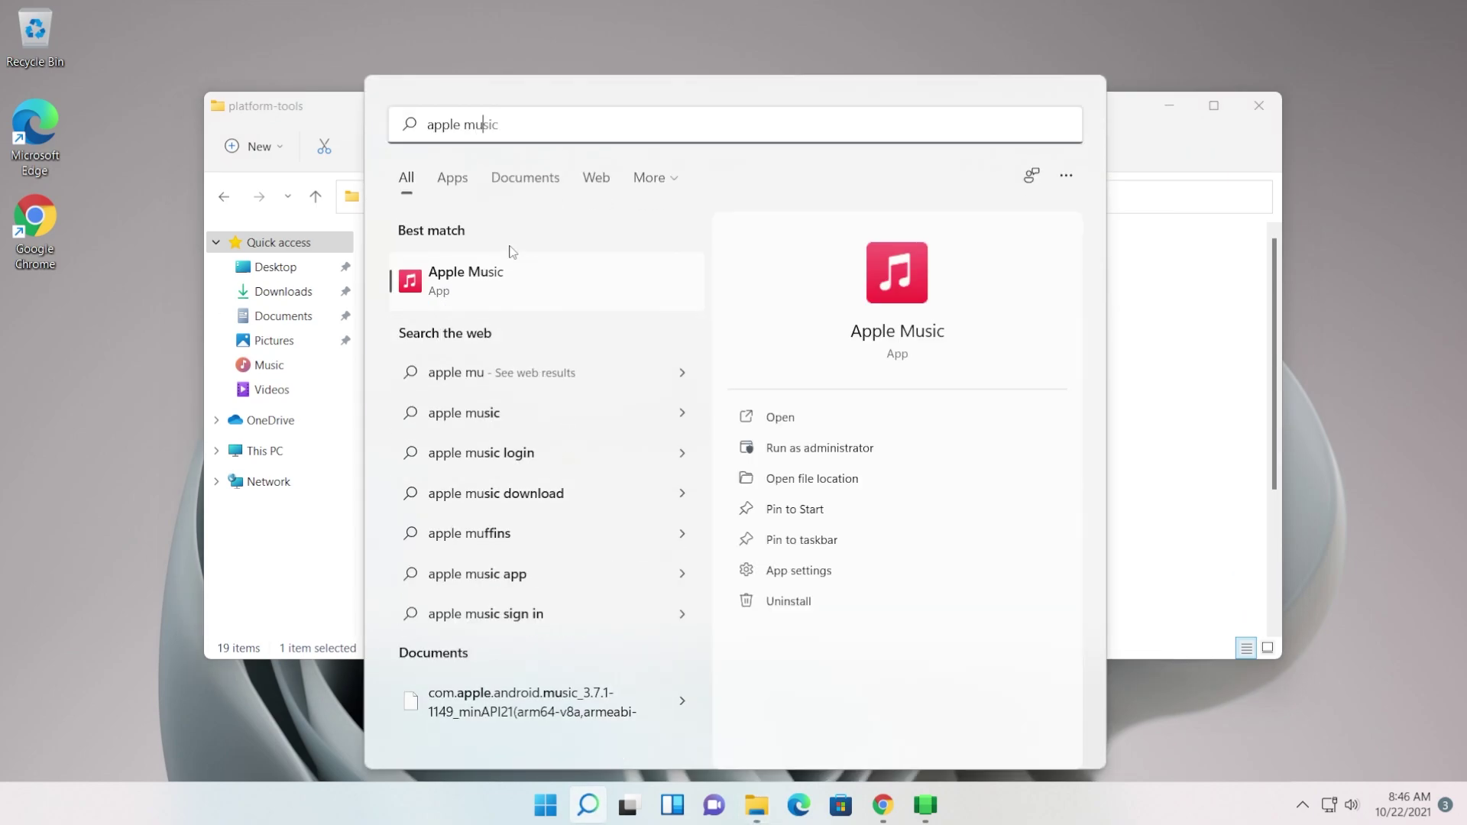
pyautogui.press('Escape')
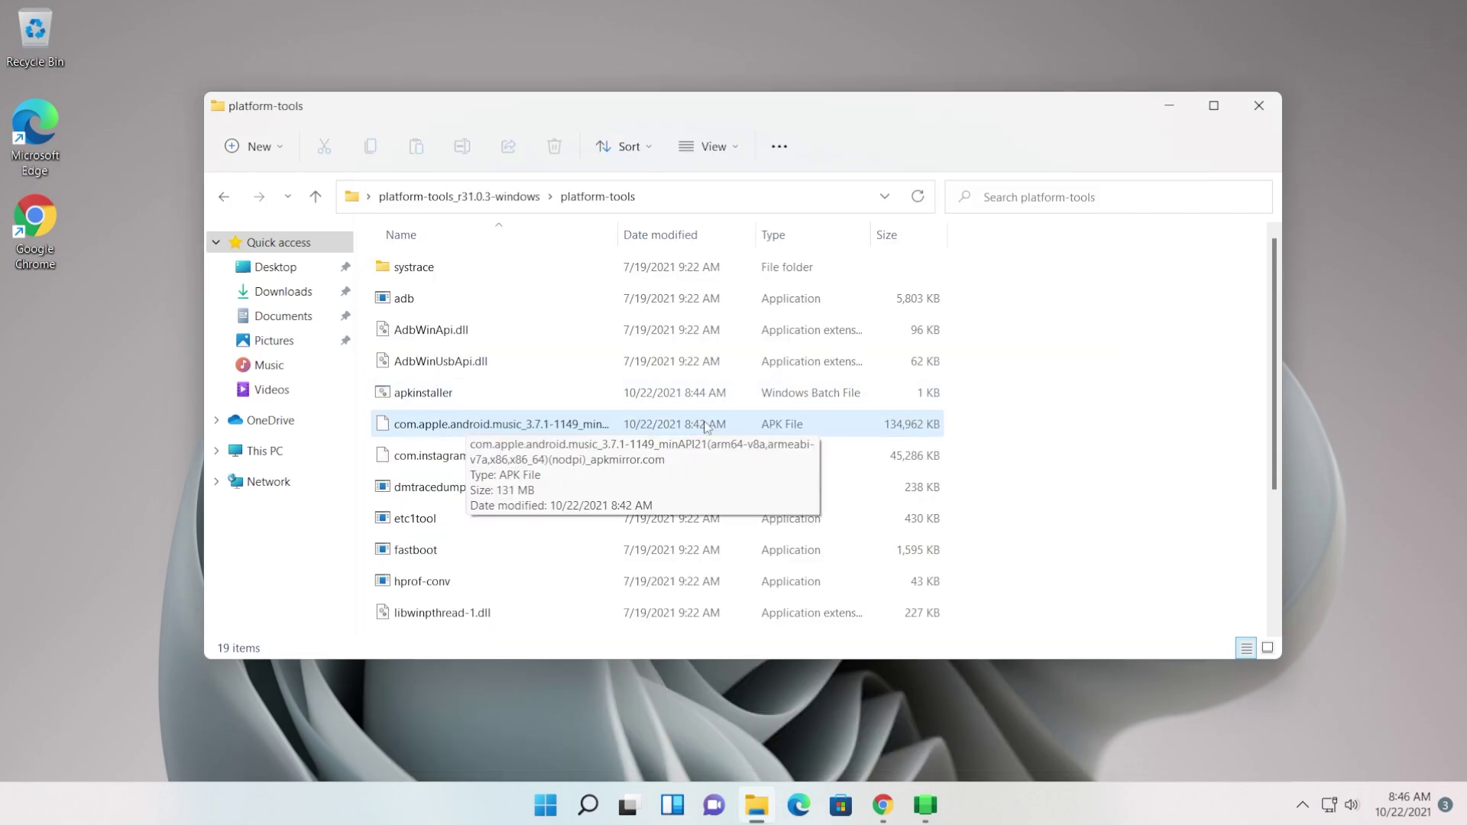
# Search Windows for apple and launch the Apple Music app.
pyautogui.moveTo(917, 817)
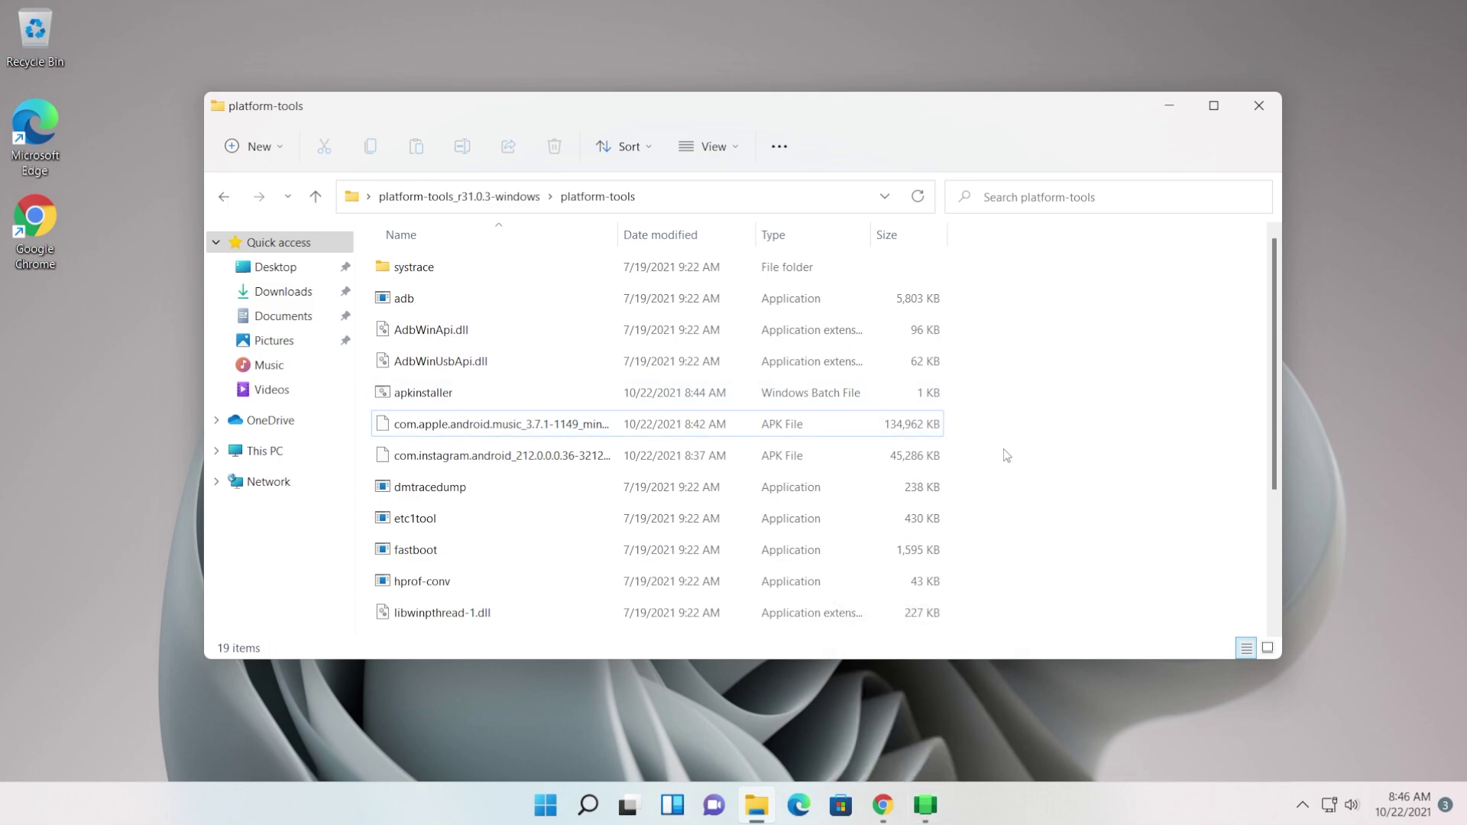
pyautogui.press('super+s')
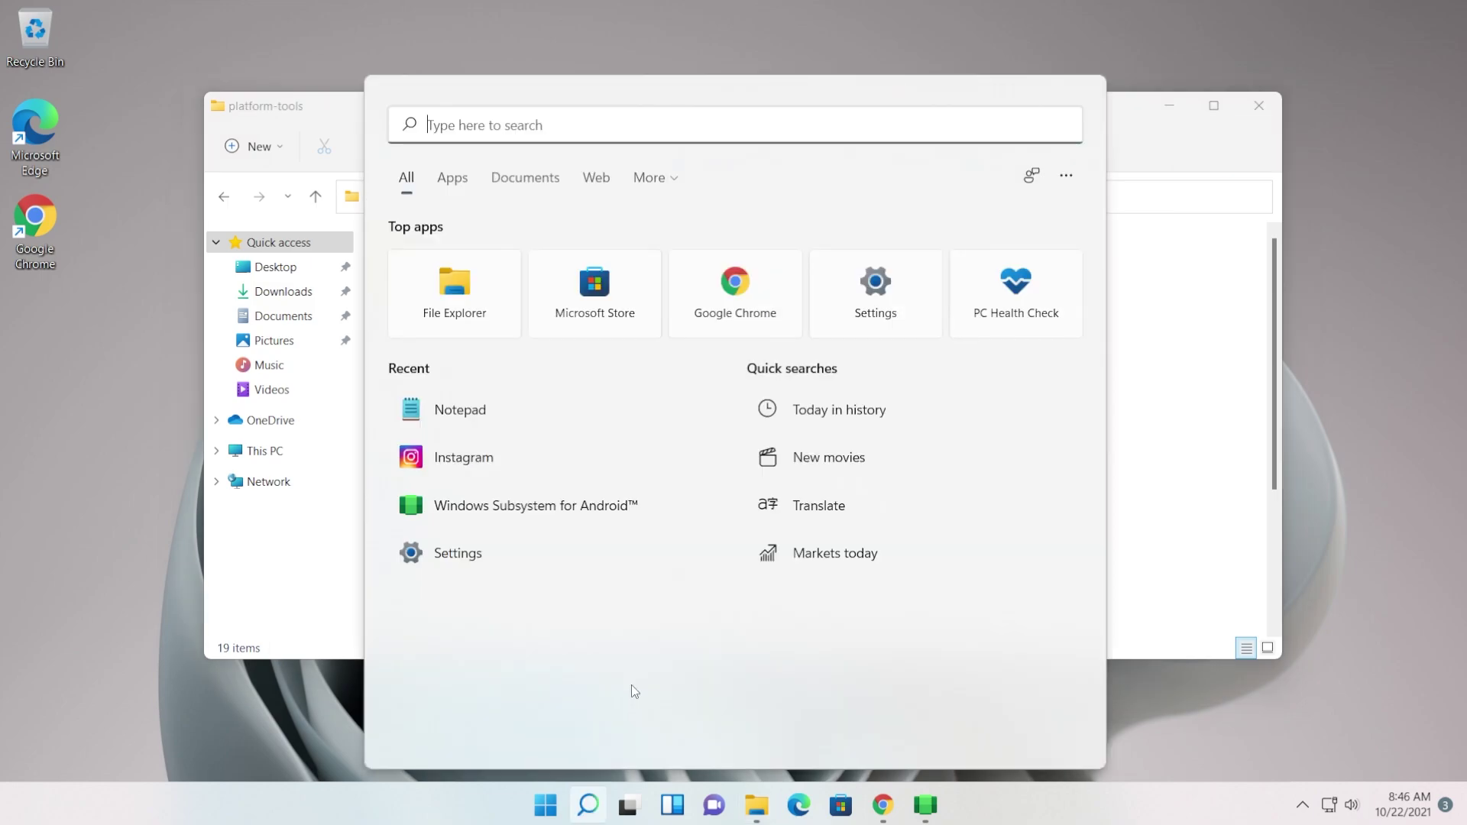
pyautogui.write('apple')
pyautogui.press('Return')
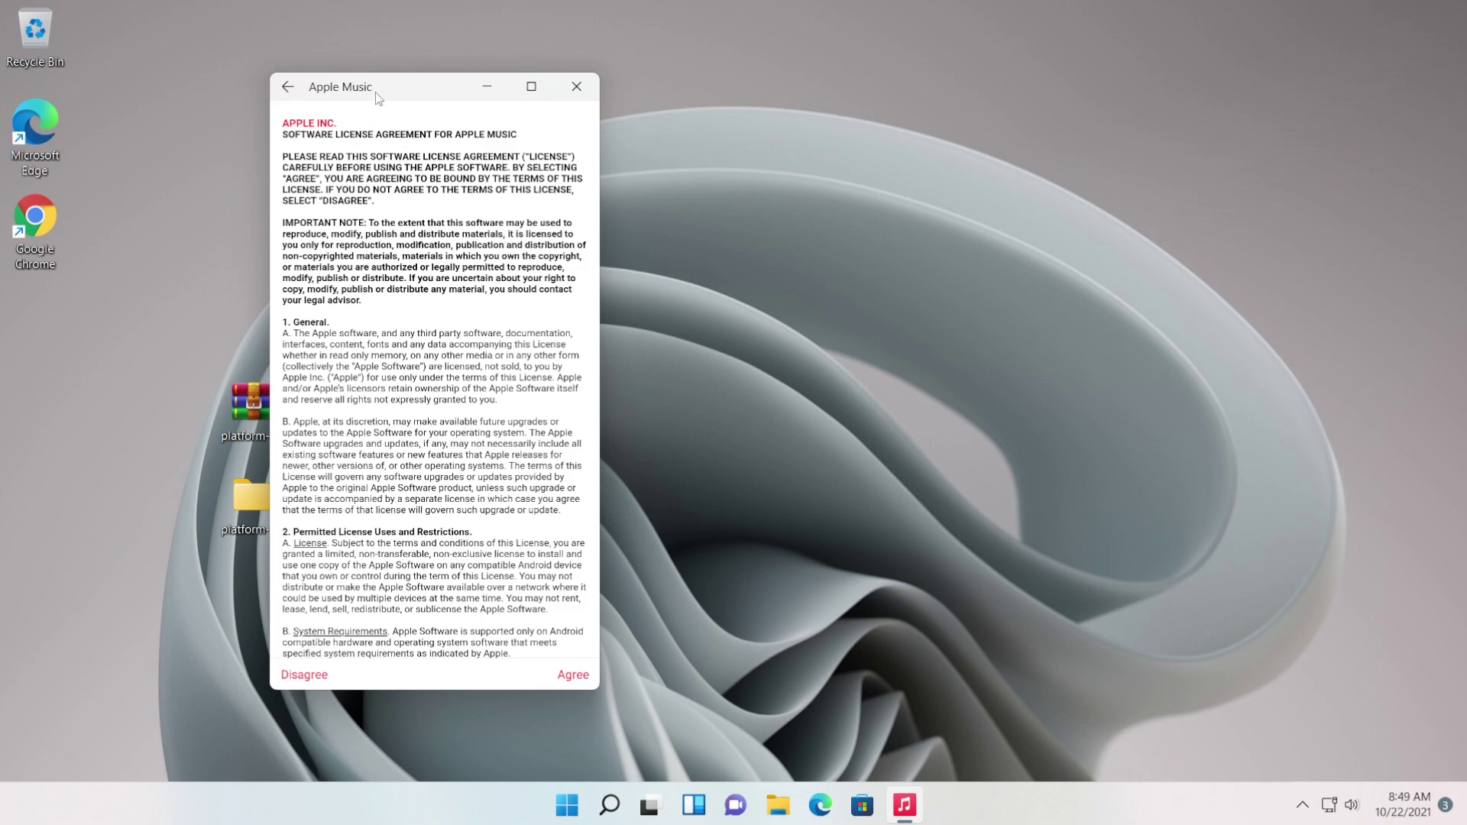
# Agree to the Apple Music license, continue past the welcome screen, and decline sending diagnostics to Apple.
pyautogui.click(563, 664)
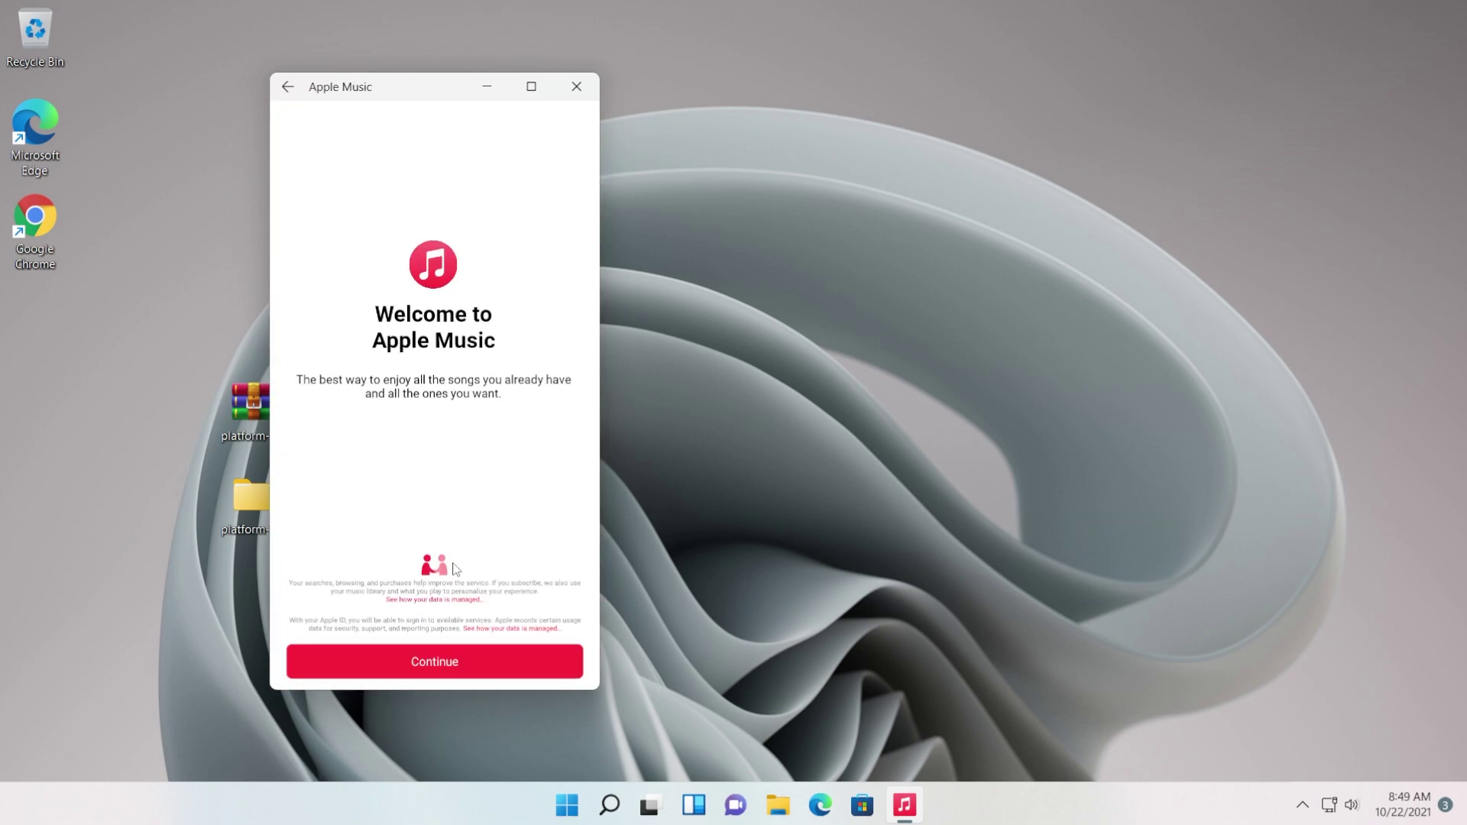
pyautogui.click(429, 653)
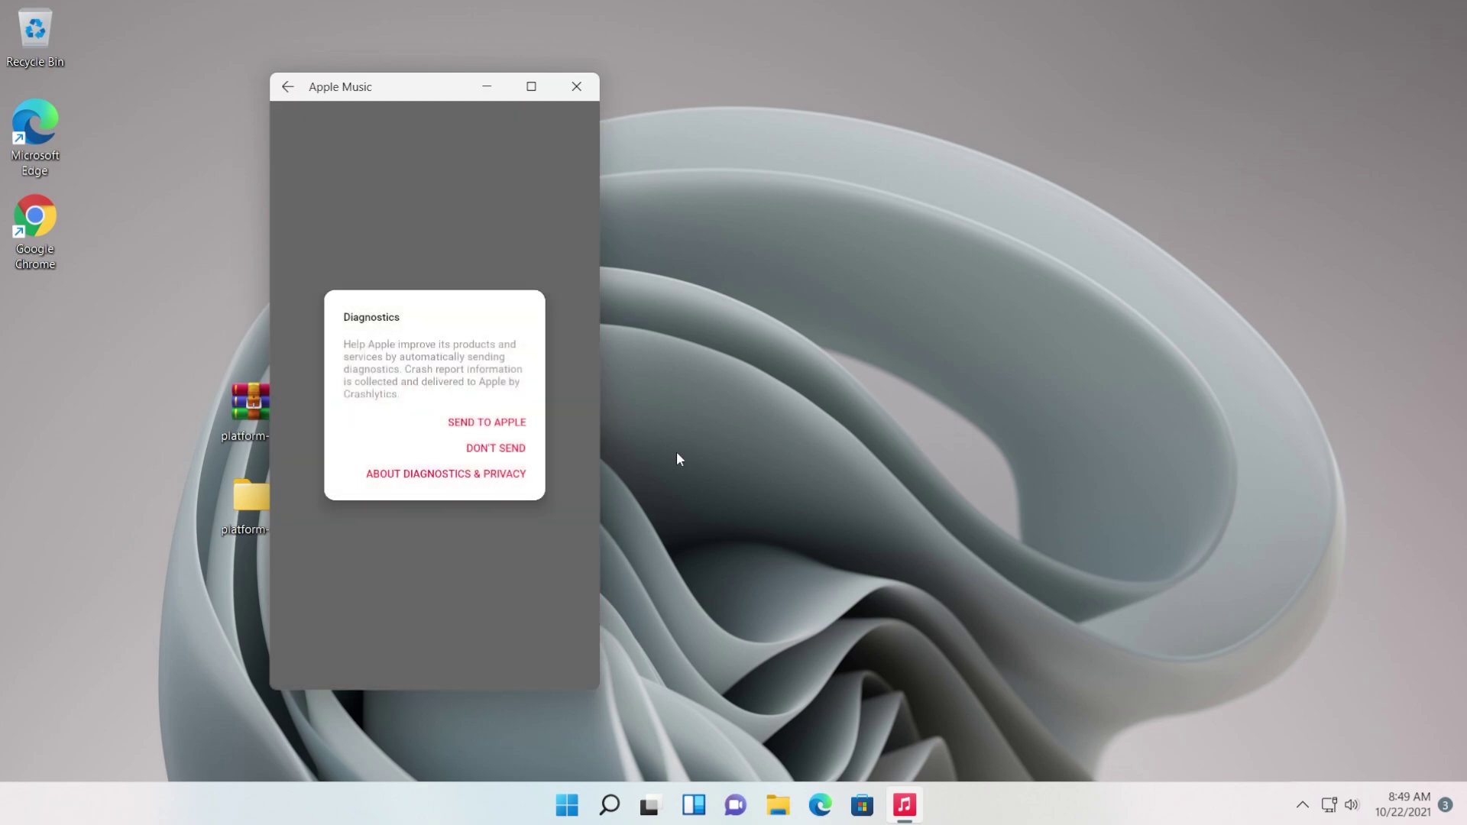
pyautogui.click(505, 449)
pyautogui.click(303, 129)
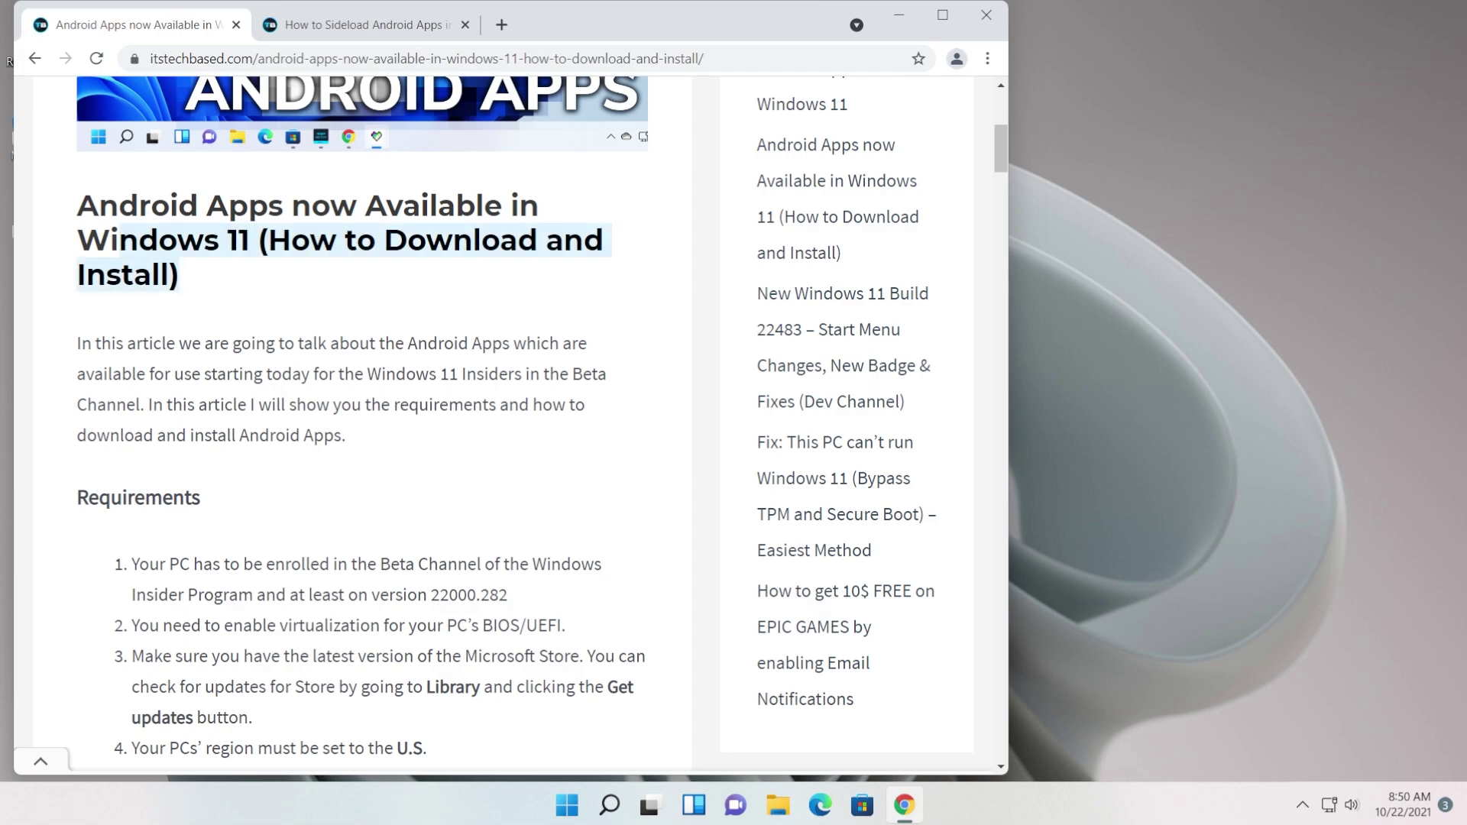
# Look over the Tech Based articles on sideloading and on downloading Android apps in Windows 11 in Chrome, and show the desktop.
pyautogui.click(324, 31)
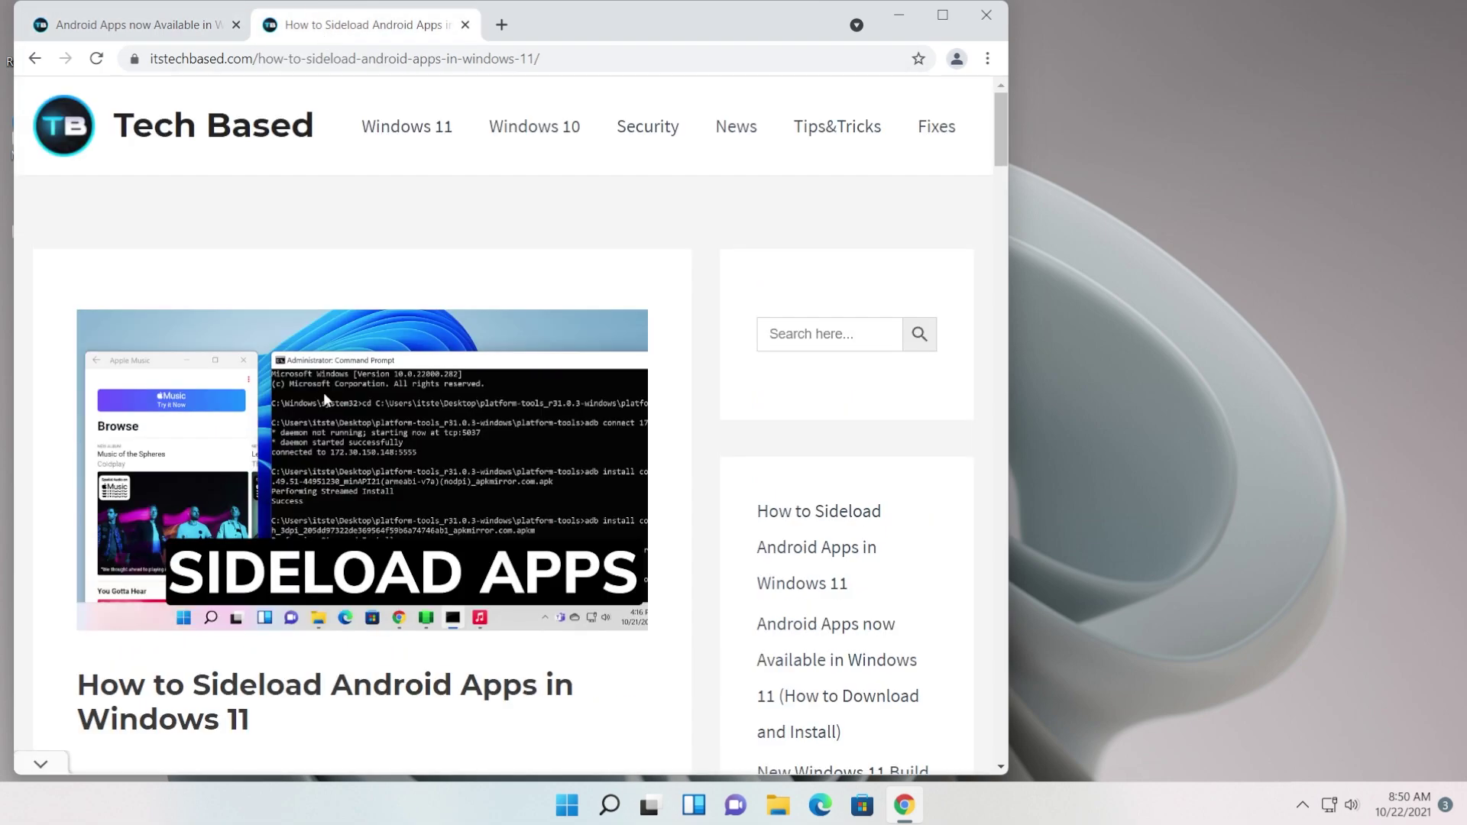
pyautogui.scroll(-6, 324, 392)
pyautogui.click(162, 30)
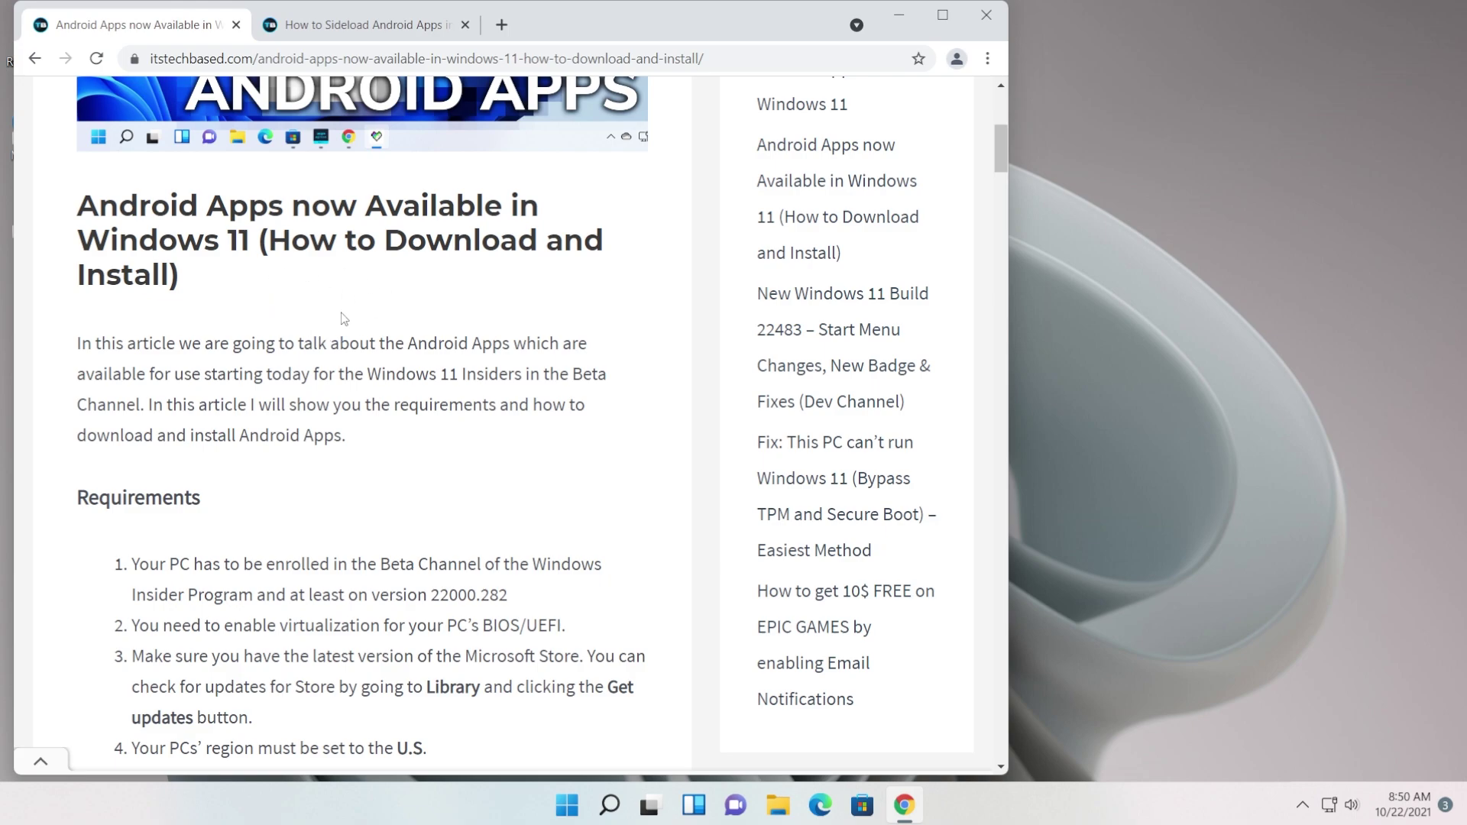
pyautogui.press('super+d')
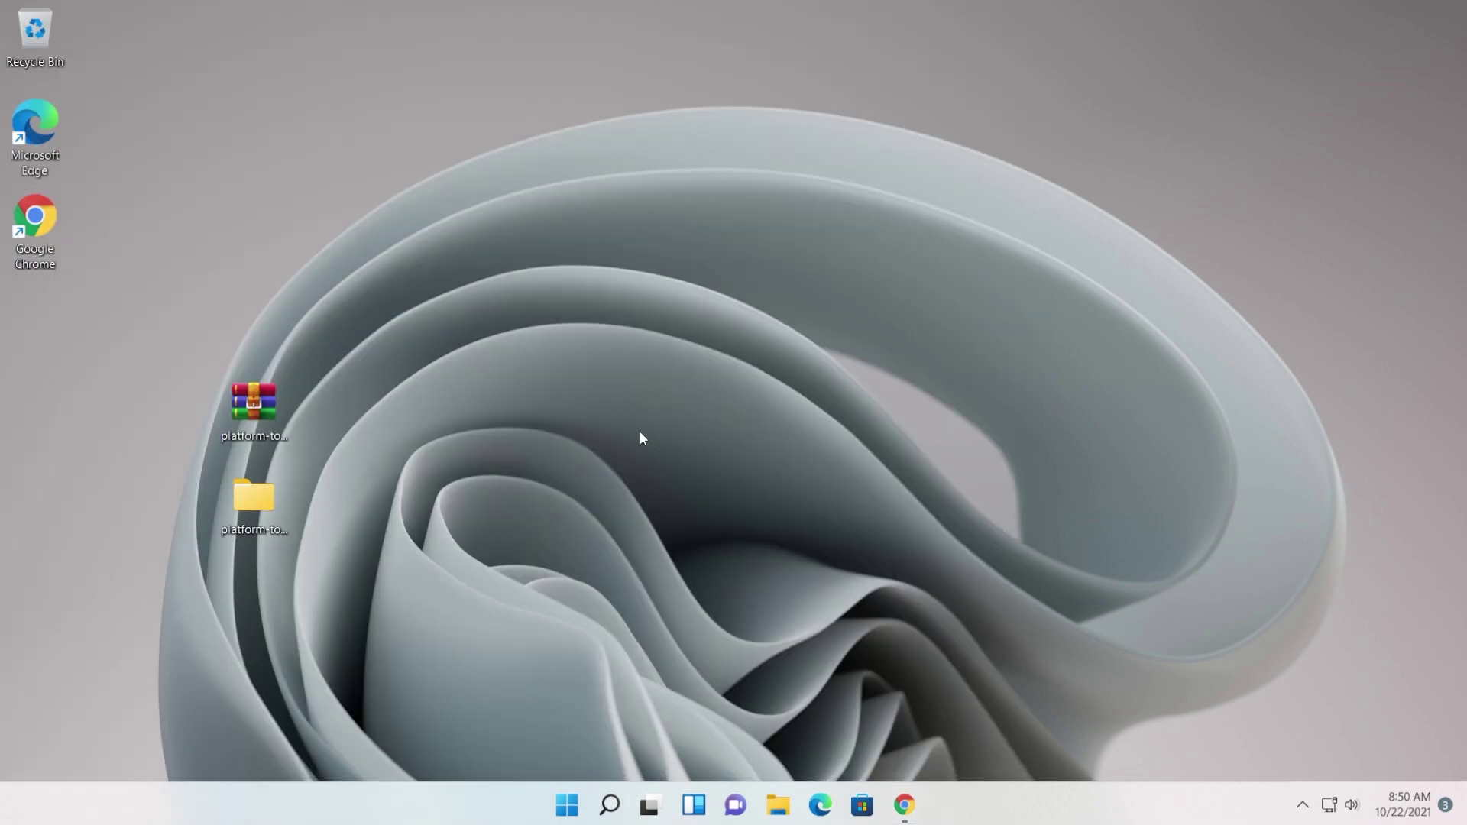